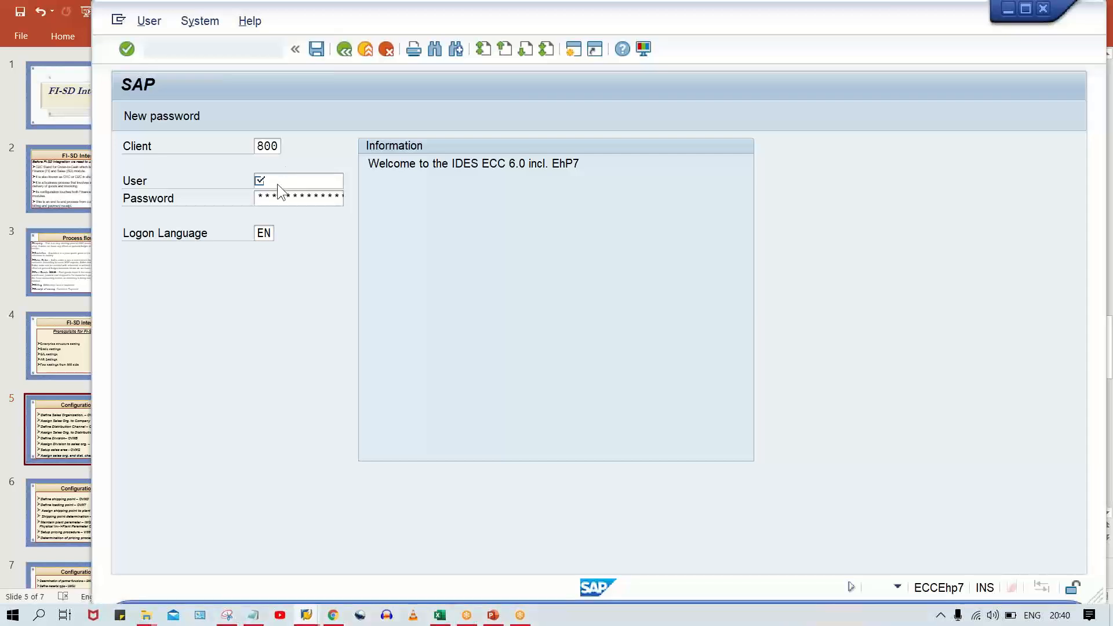
- Log on to client 800 with the user name and the account password
click(269, 182)
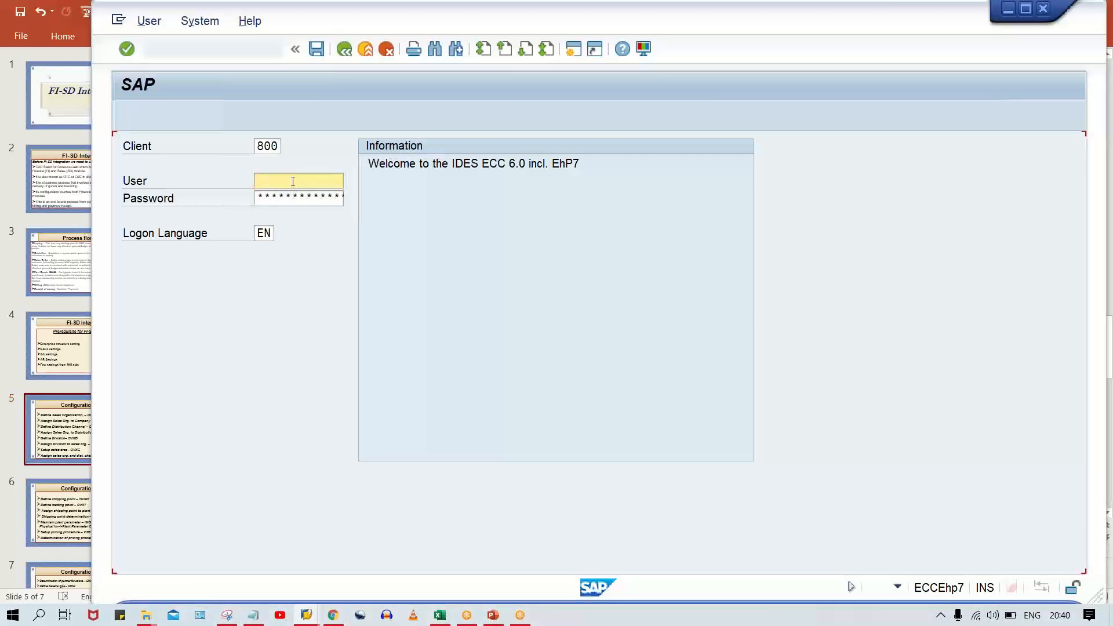
key(space)
click(301, 200)
key(Tab)
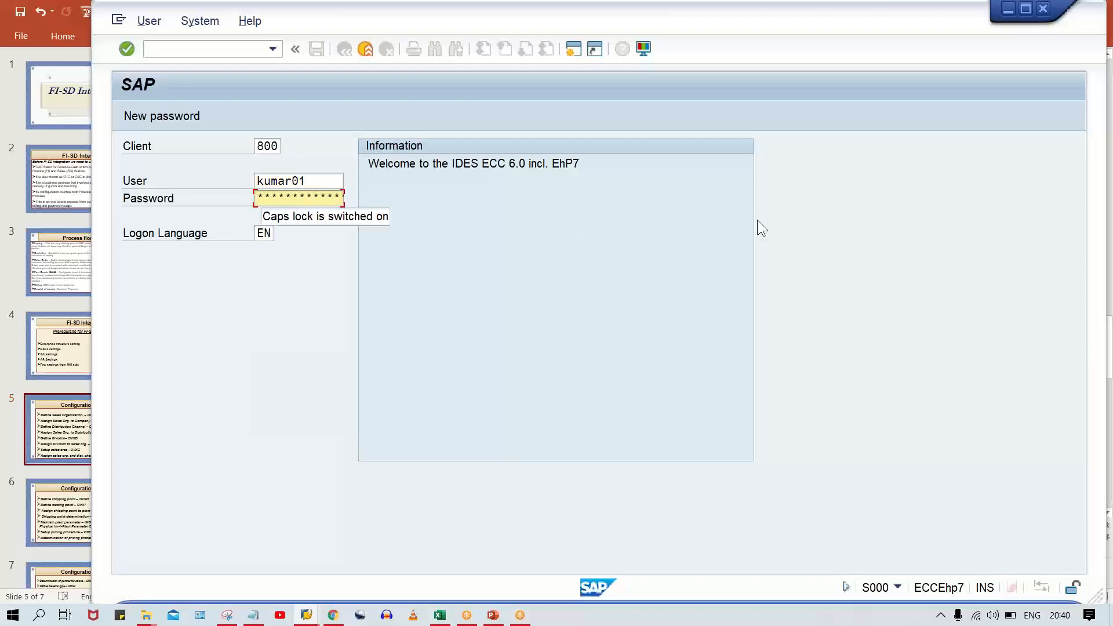
text(***)
key(Return)
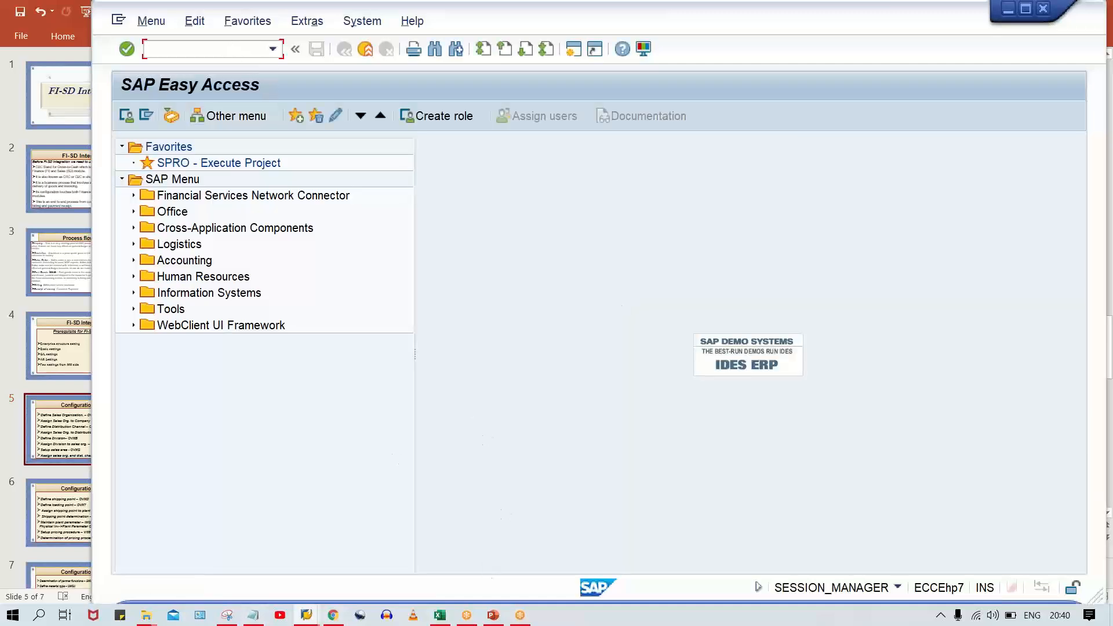
- Check the configuration steps slide in PowerPoint, and start a new sales organization entry in SAP transaction OVX5
click(494, 616)
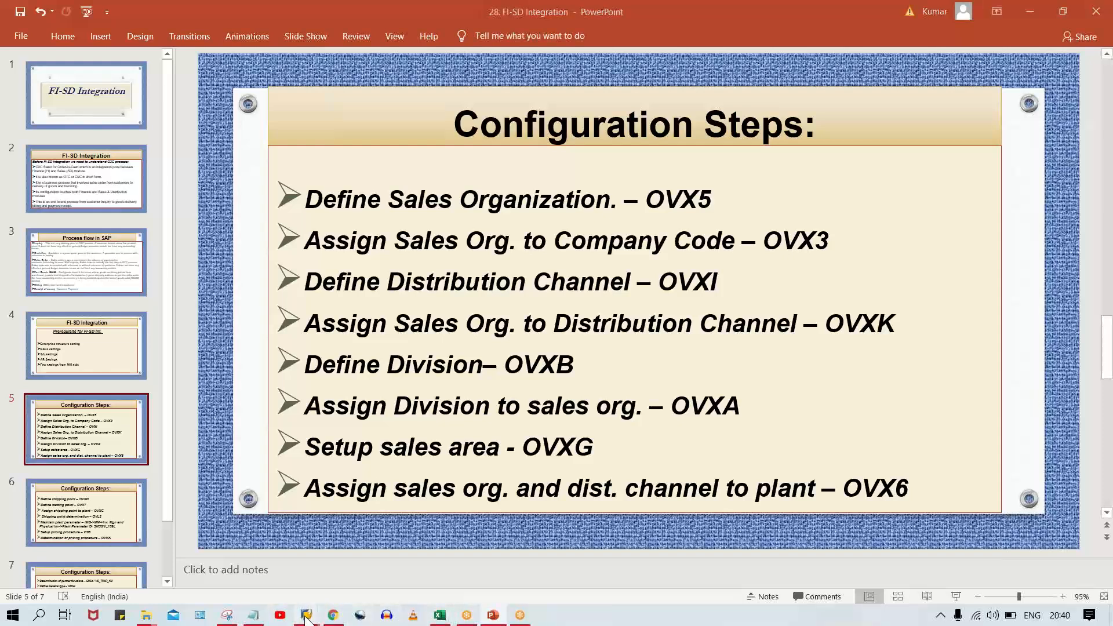
mouse_move(306, 615)
click(400, 569)
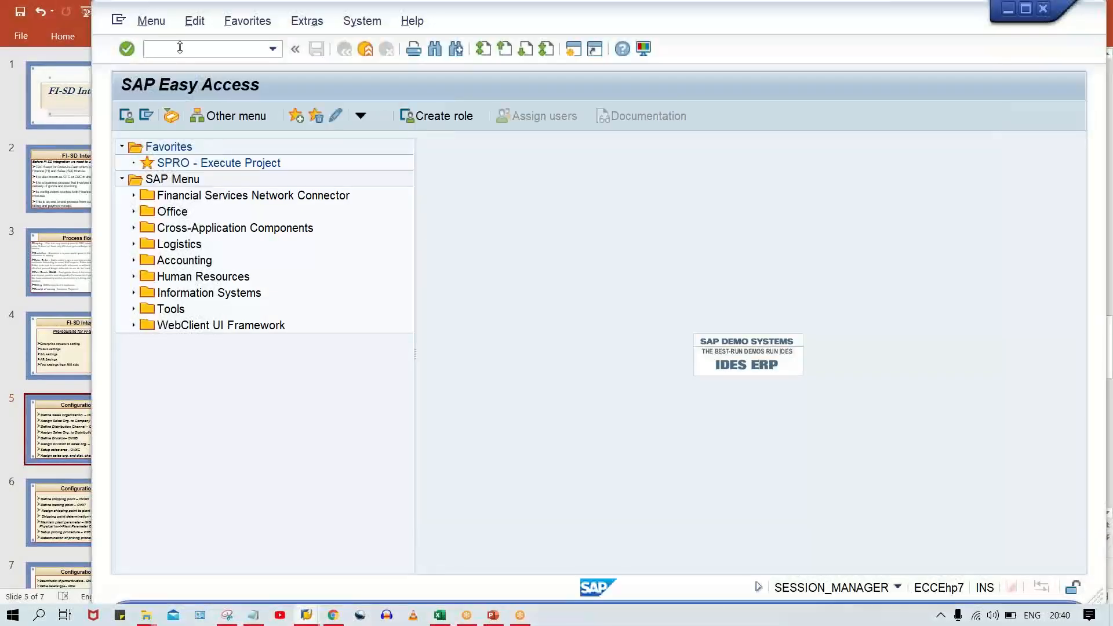
text(OVX5)
key(Return)
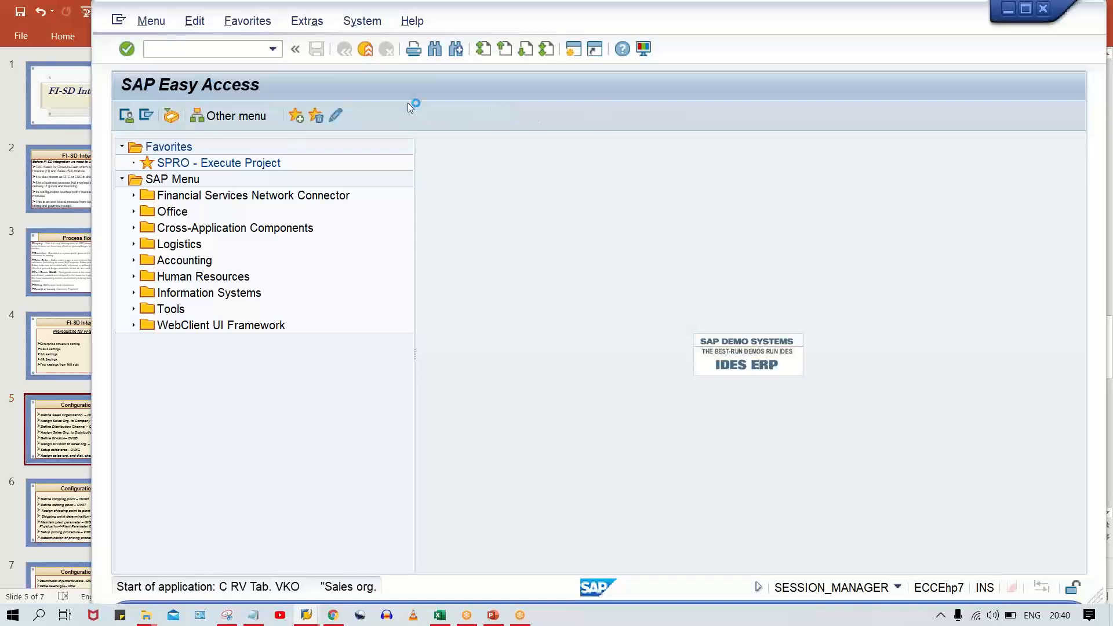
click(214, 120)
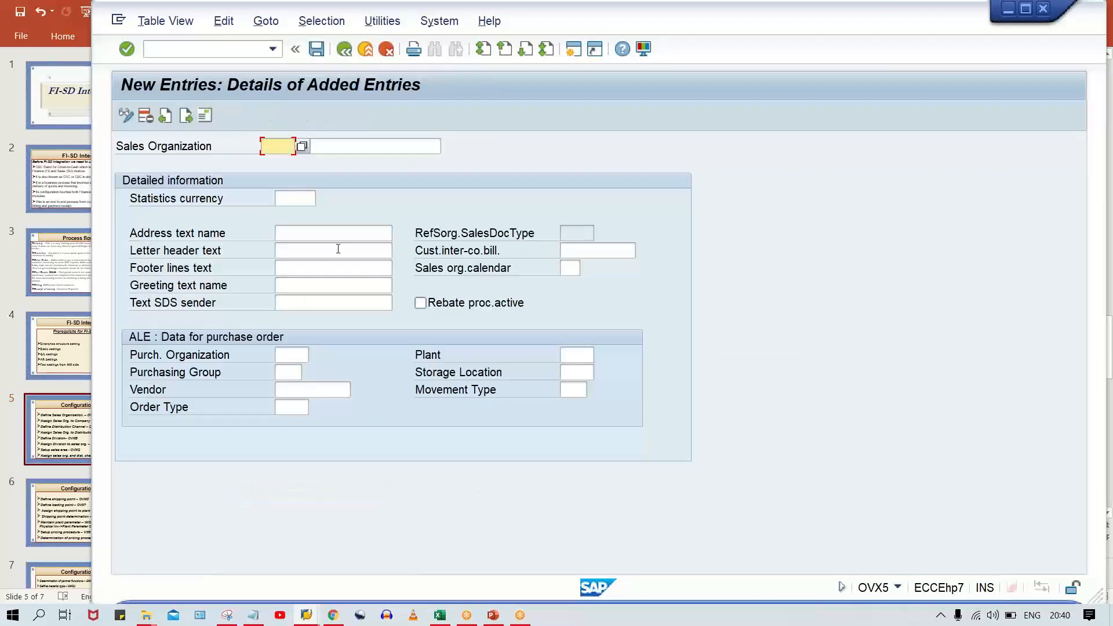
- Enter sales organization TM00 with the description TATA MOTOR and set its sales organization calendar to 01
text(TM00)
key(Tab)
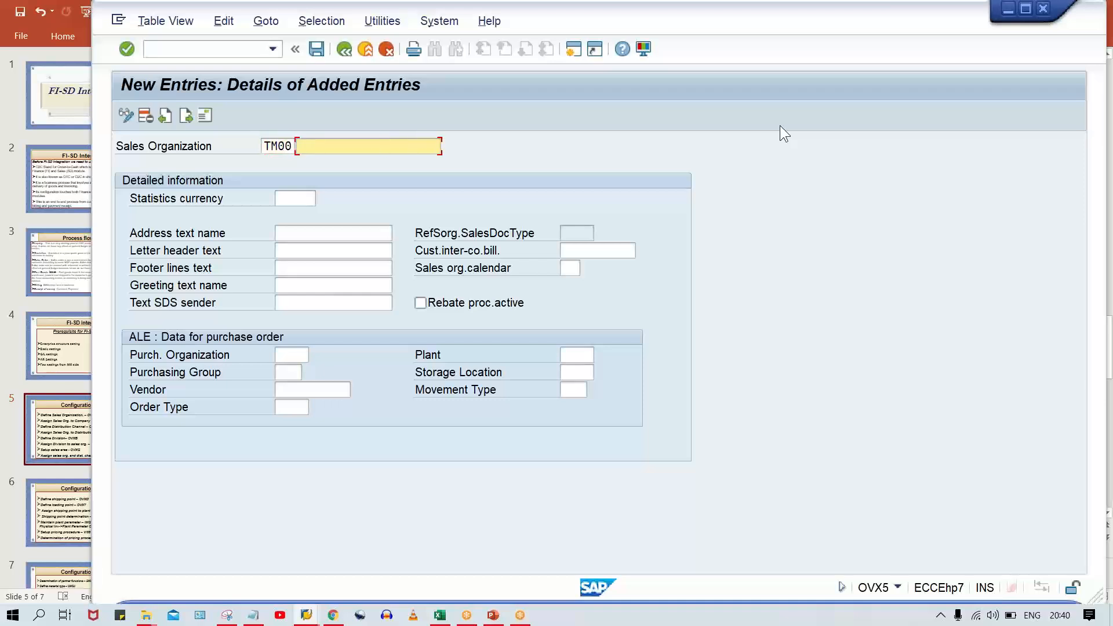
text(TATA MOTOR)
click(571, 268)
text(01)
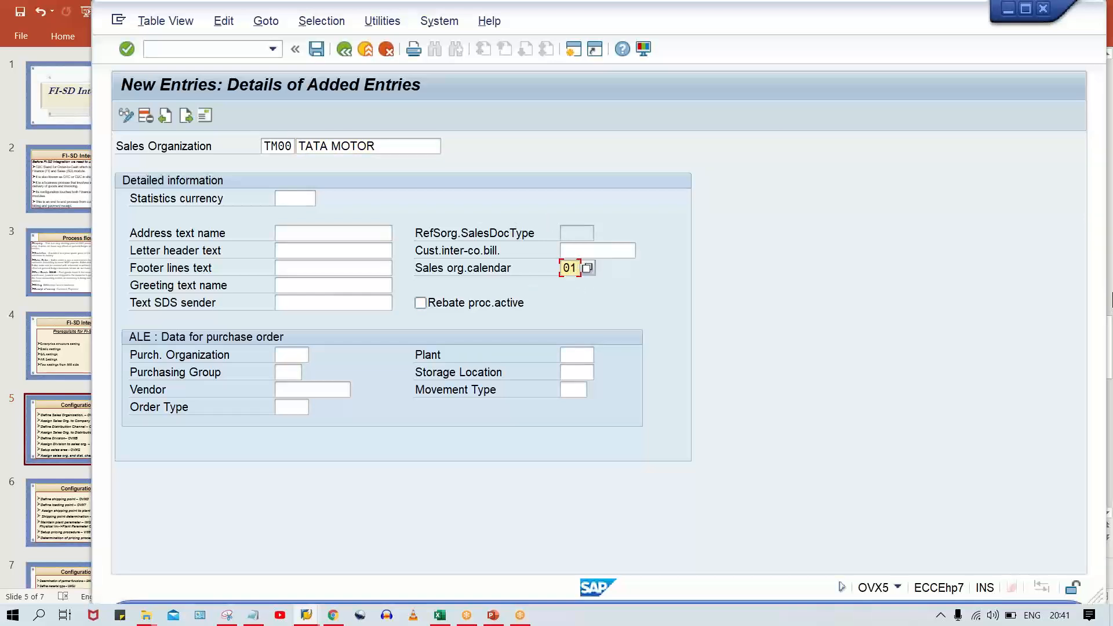
- Set the sales organization's statistics currency to INR, accept the currency warnings and proceed to its address
click(293, 199)
key(Return)
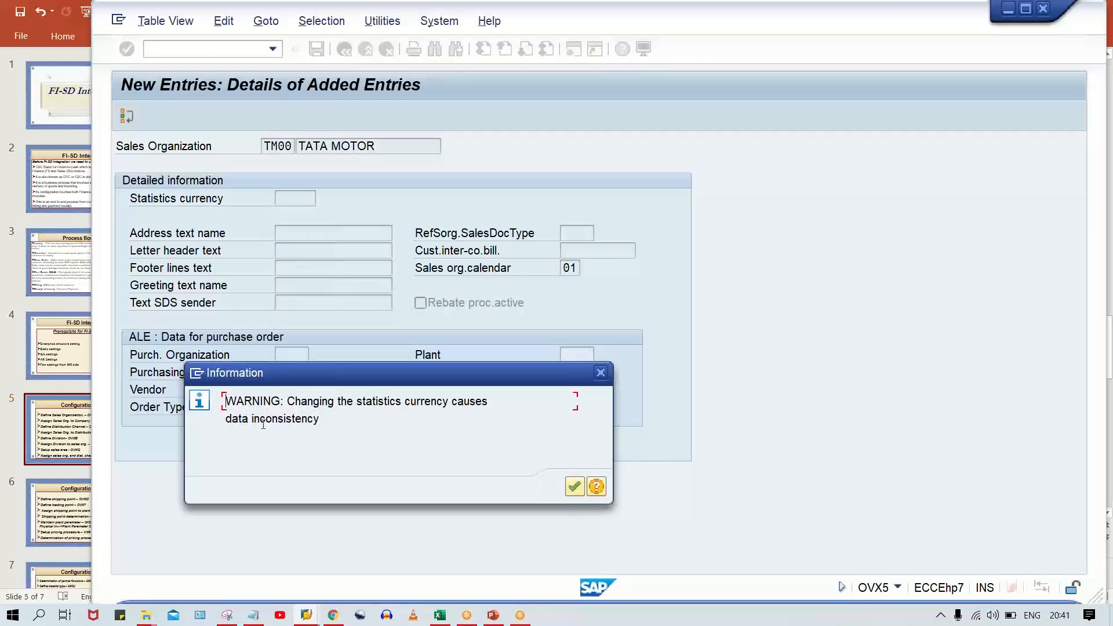
key(Return)
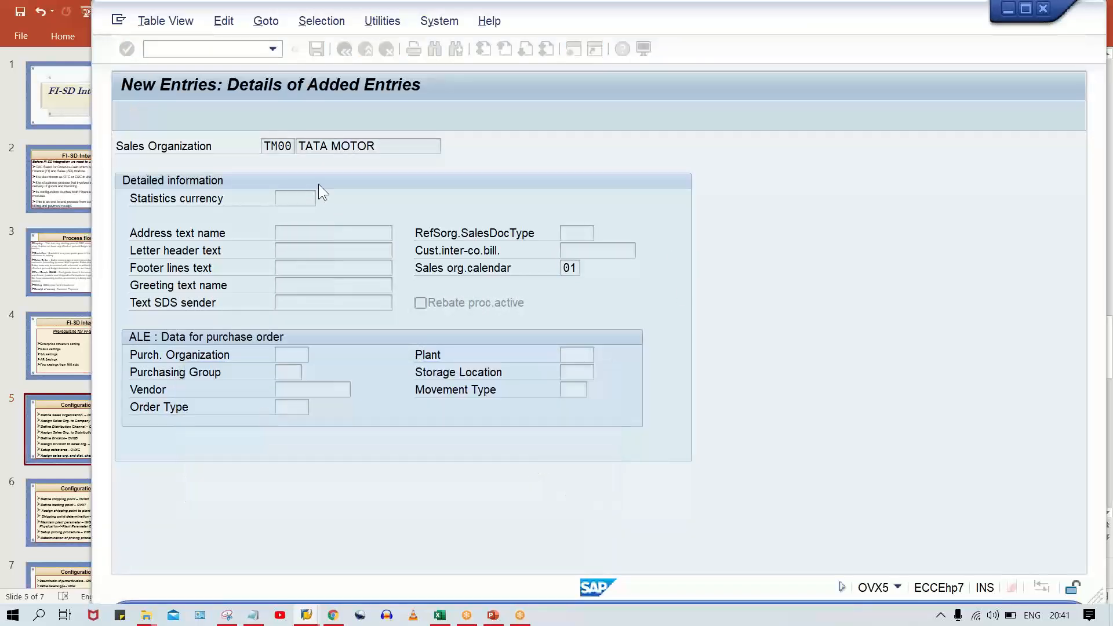
click(311, 198)
text(INR)
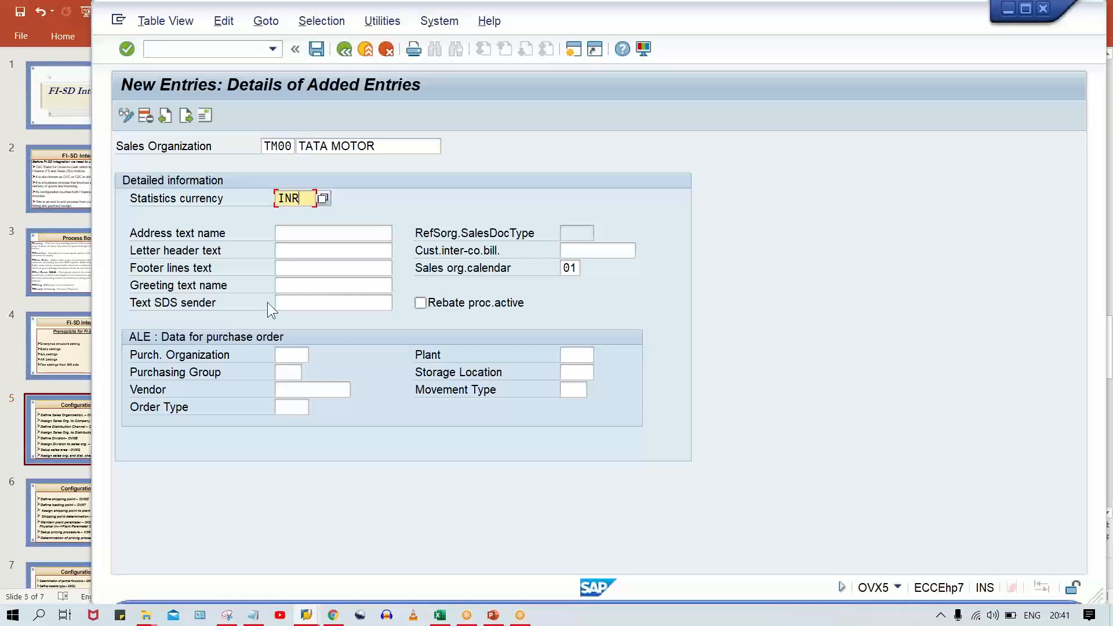
key(Return)
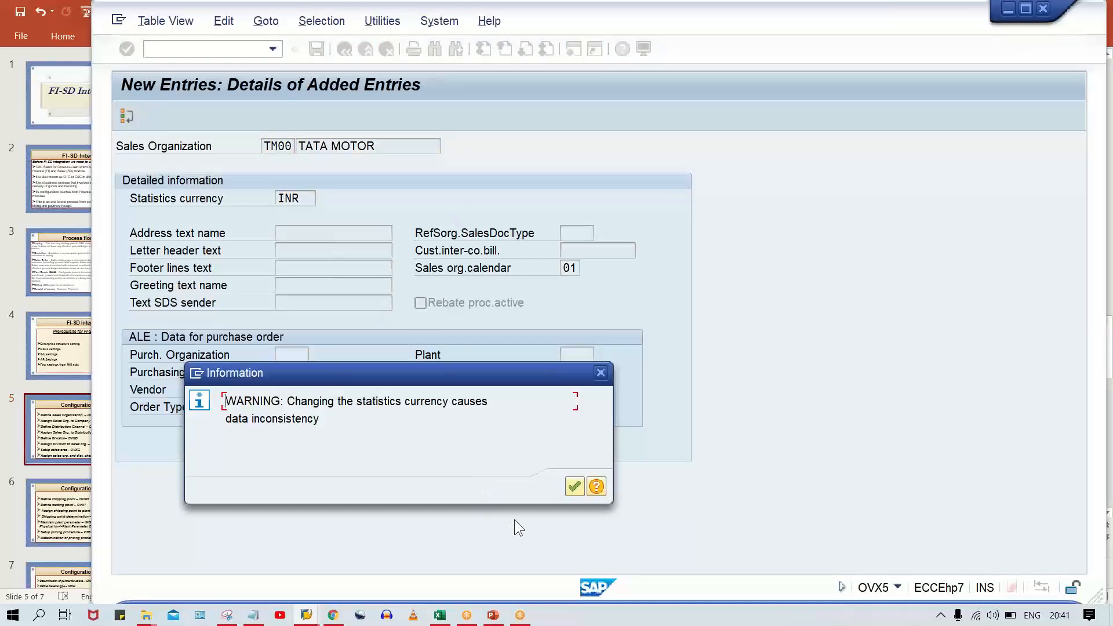
key(Return)
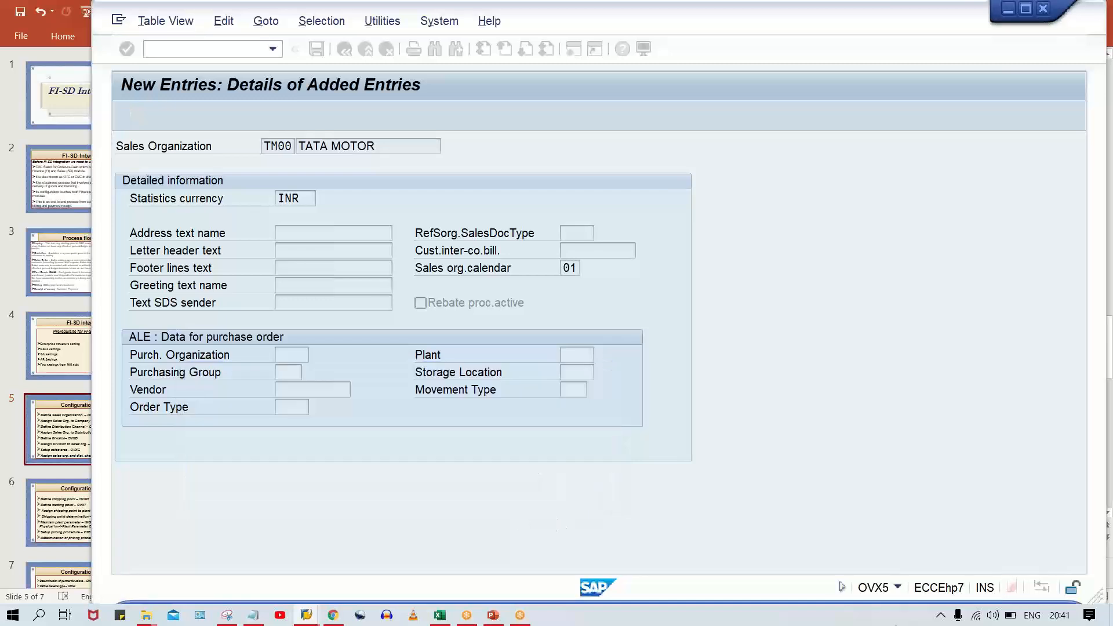
key(Return)
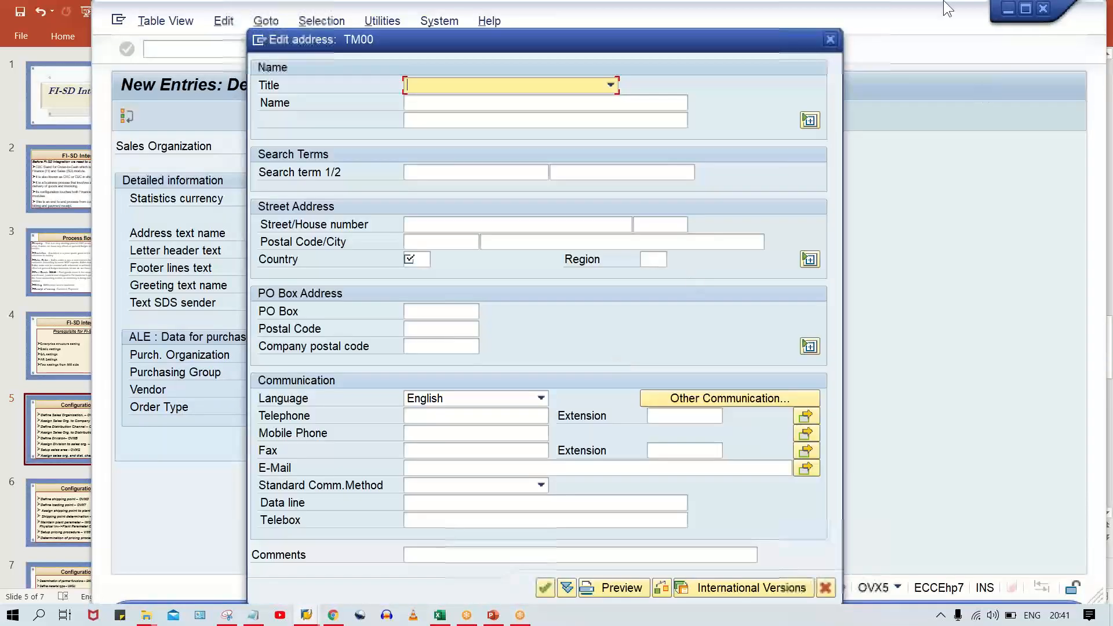
- Set the country in the TM00 address to IN and save the new sales organization
click(421, 258)
text(IN)
key(Return)
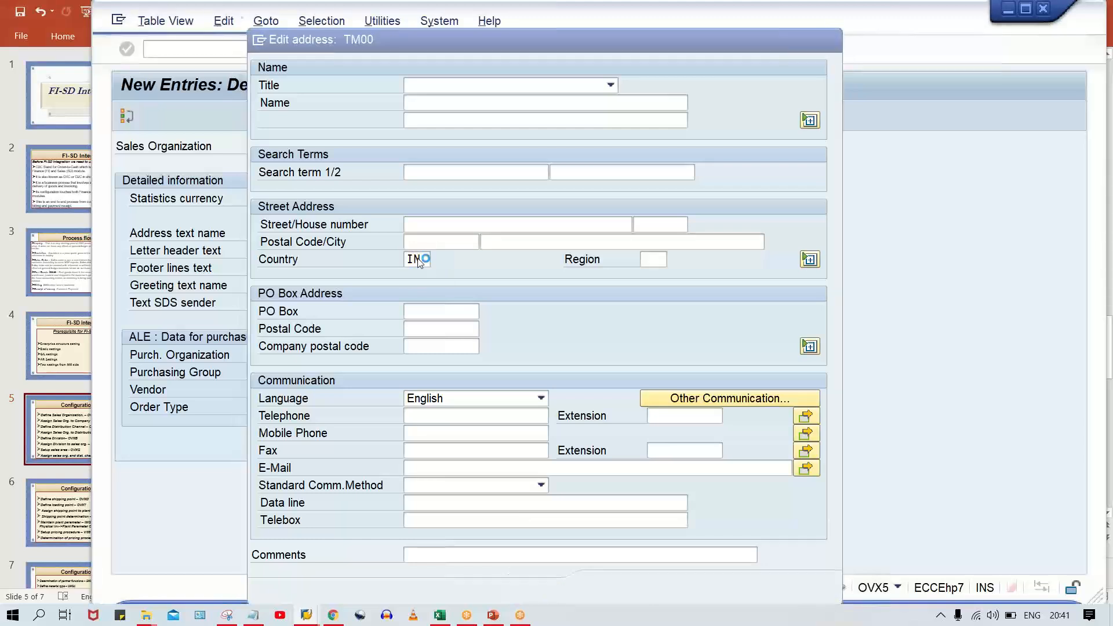
key(Return)
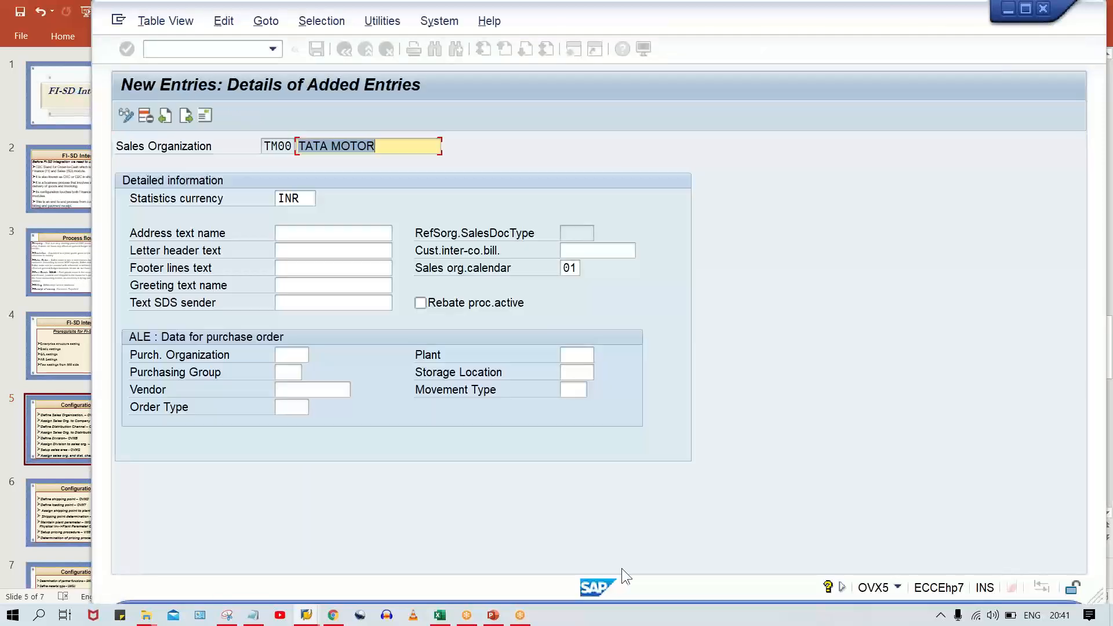
- Check the next configuration step on the PowerPoint slide, and open transaction OVX3 in SAP
click(493, 616)
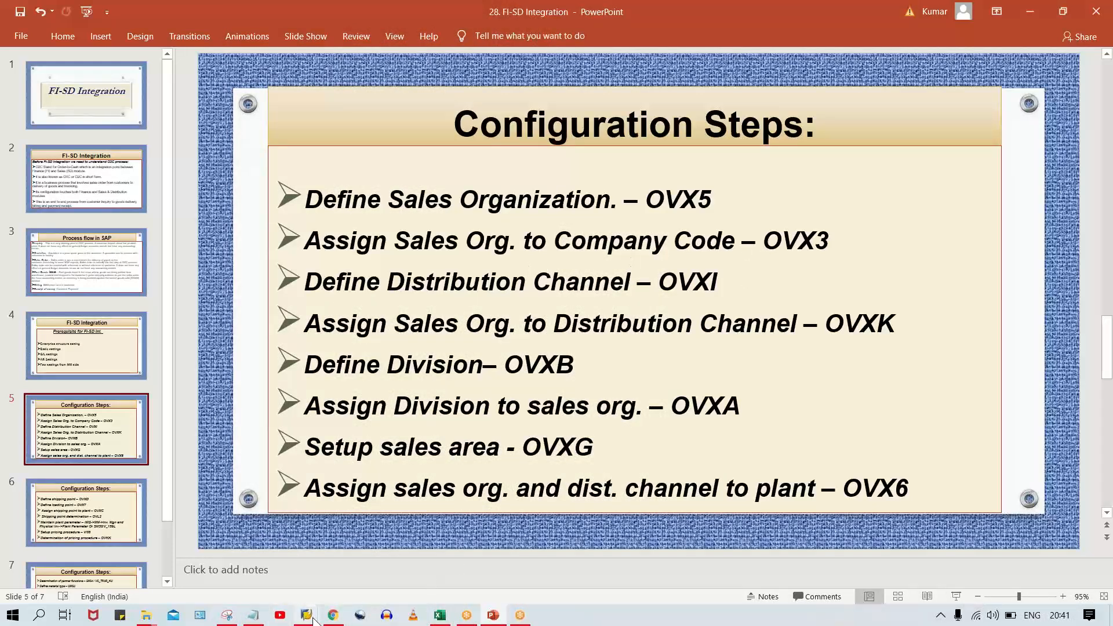
mouse_move(307, 618)
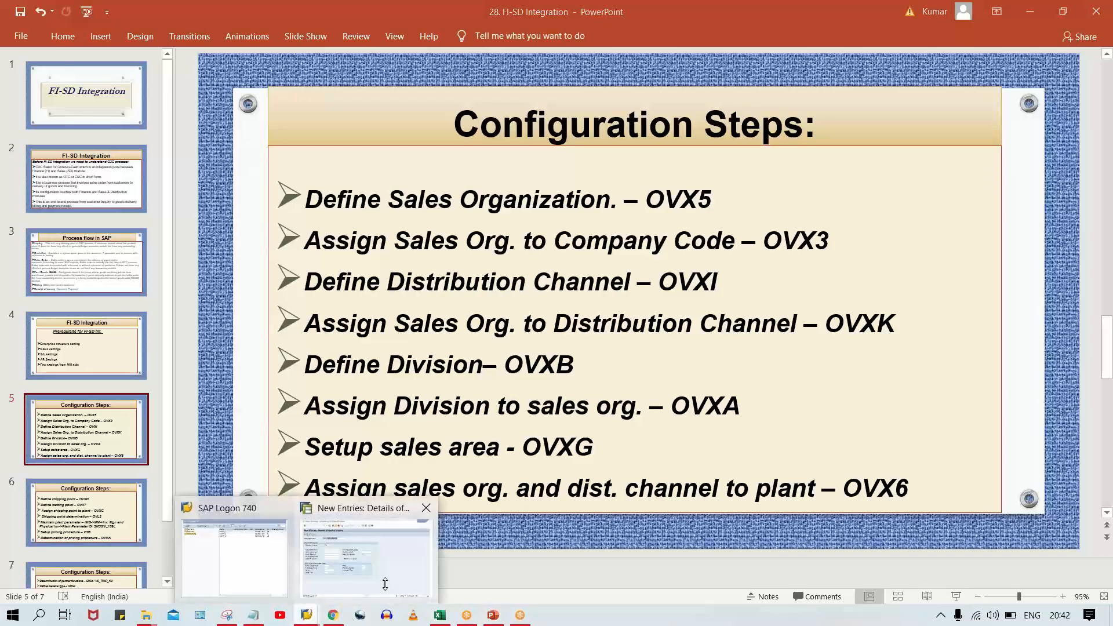
click(365, 550)
click(208, 49)
text(/NPO)
key(BackSpace)
key(BackSpace)
text(OV)
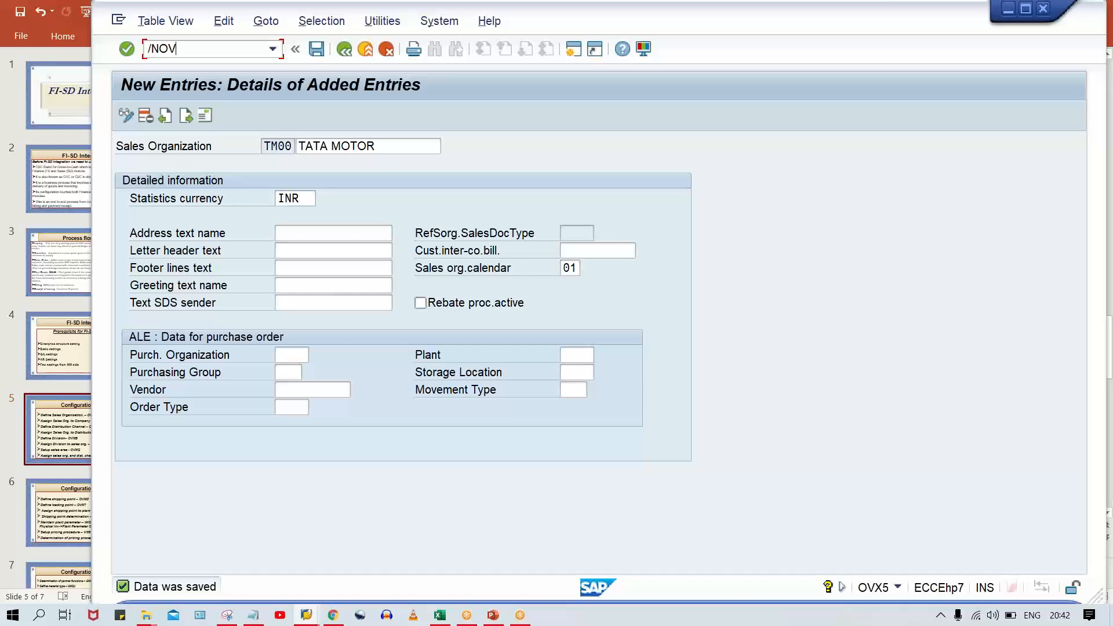
text(X5)
key(Return)
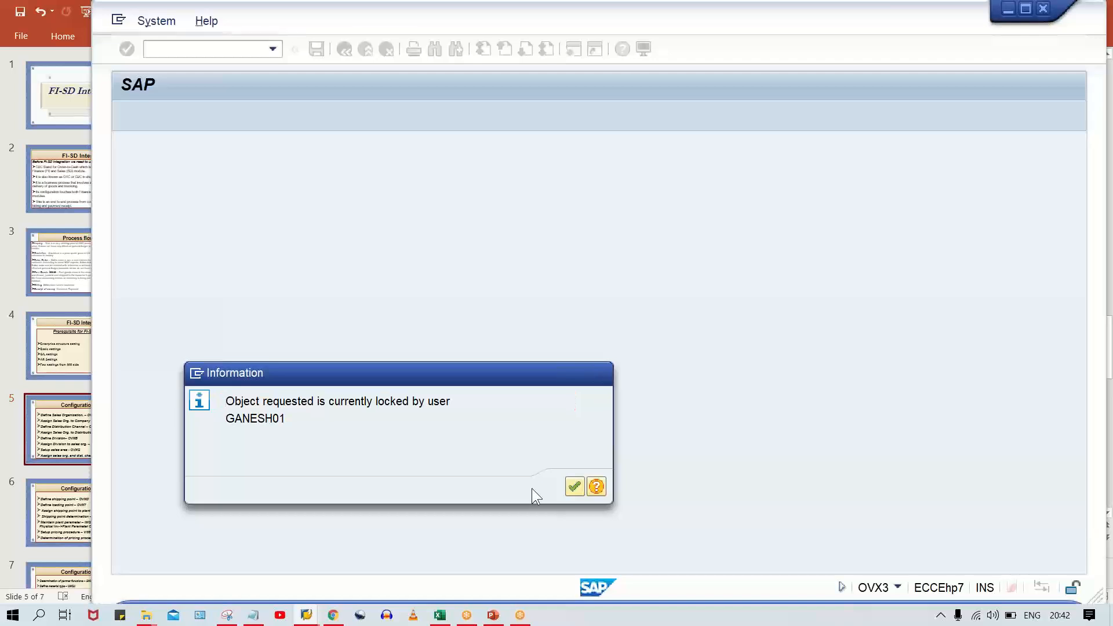
key(Return)
- Open transaction SM12 and list the lock entries of all users in client 800
click(229, 54)
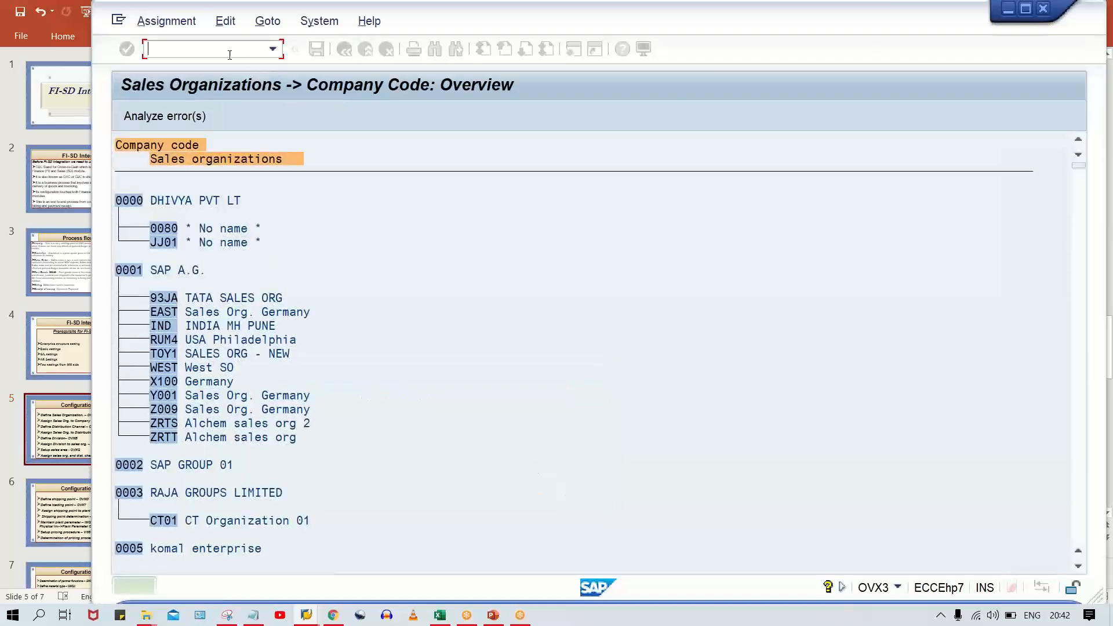
text(/NS)
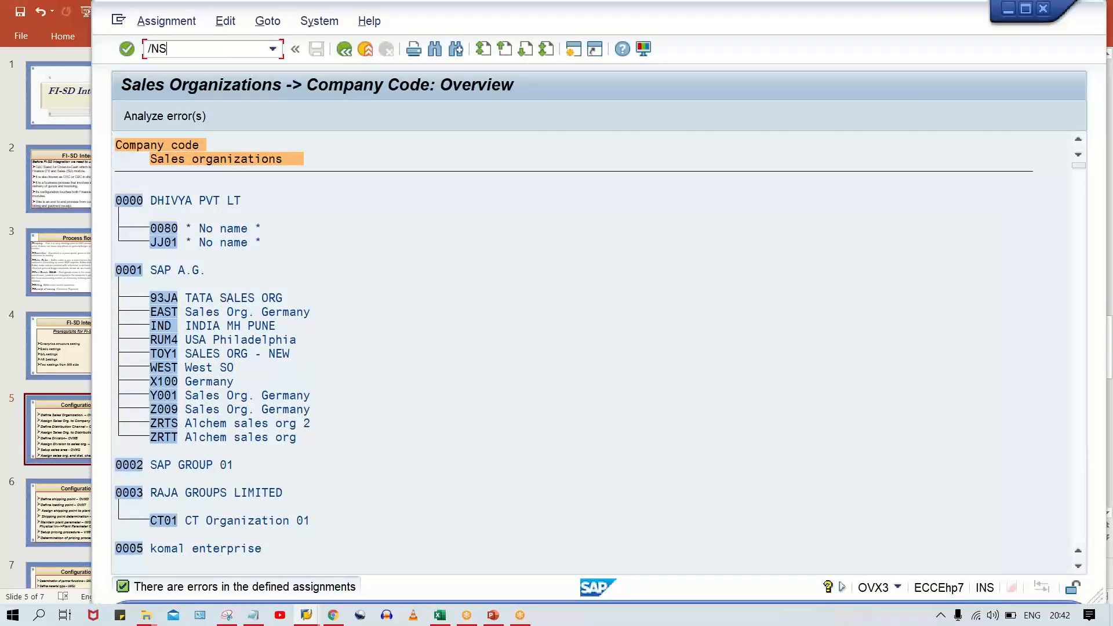
text(M12)
key(Return)
double_click(342, 233)
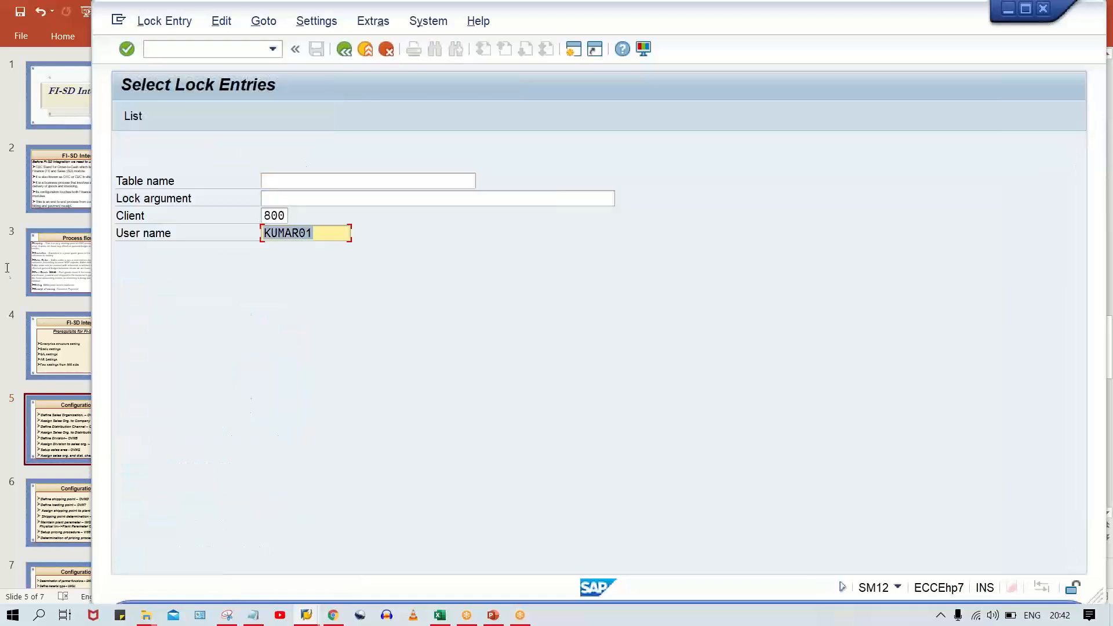
key(BackSpace)
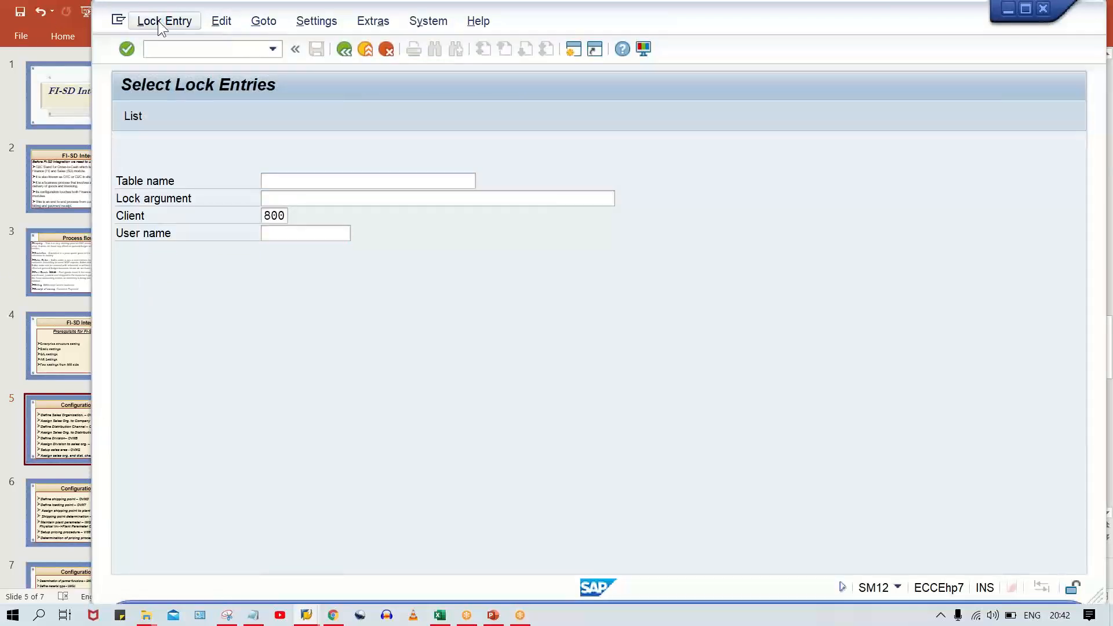
key(F8)
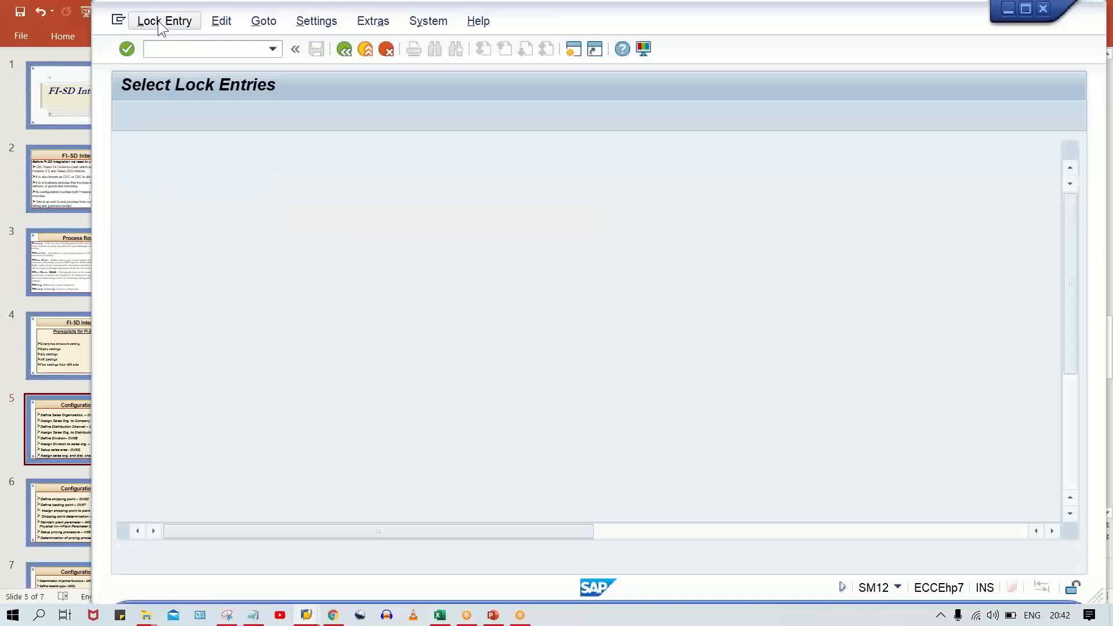
- Delete all lock entries in the list and dismiss the explanatory help text
click(158, 20)
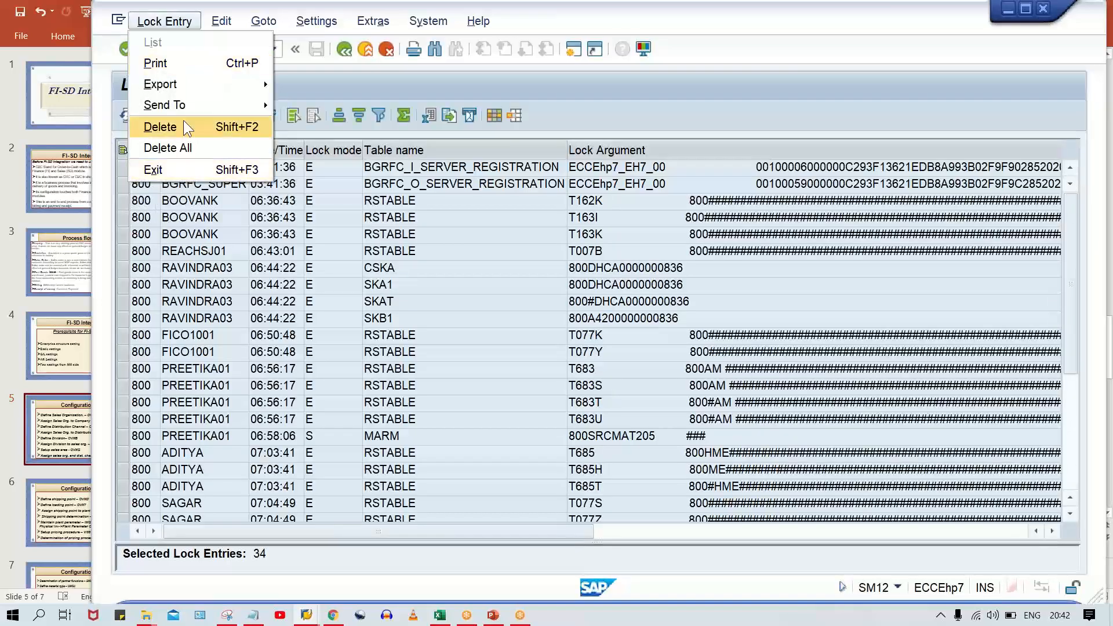
click(178, 150)
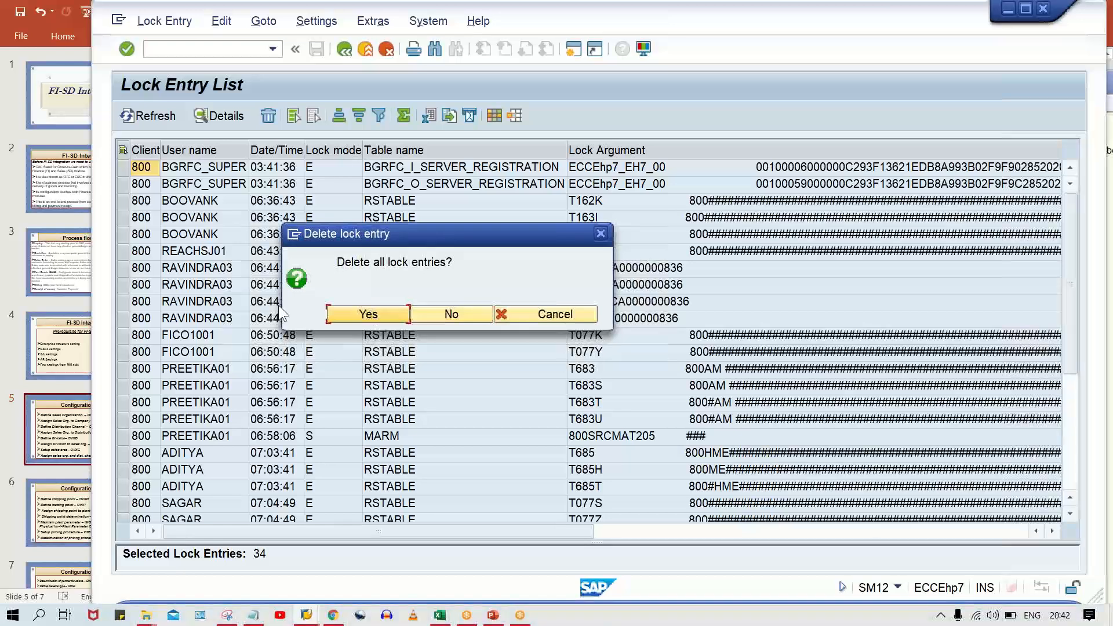
key(Return)
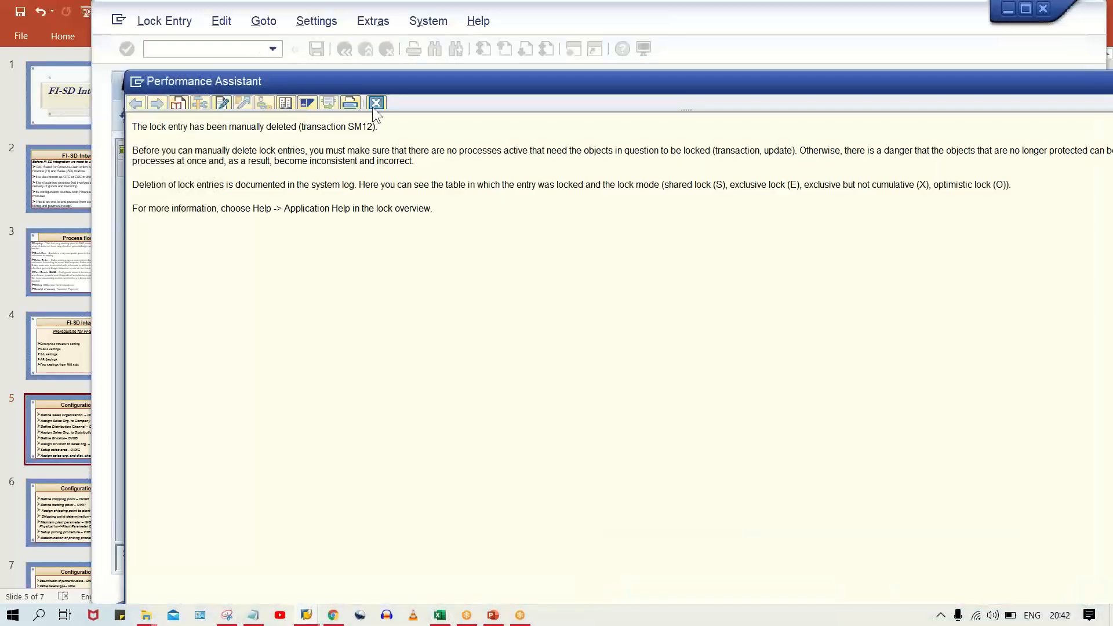
click(376, 103)
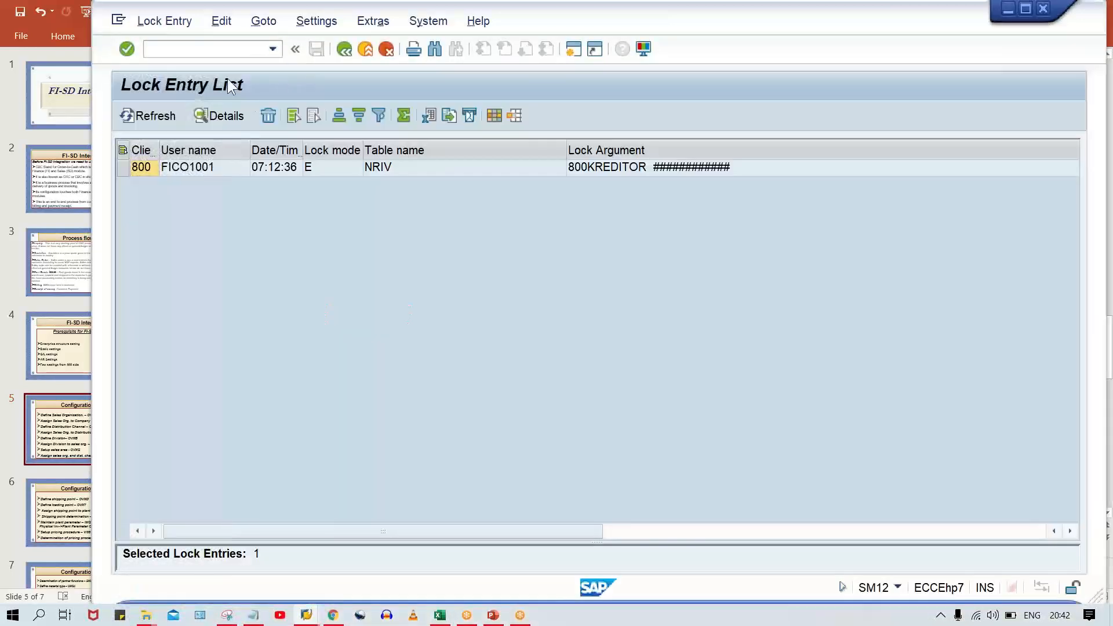
- Reopen transaction OVX3 and find company code TM00 in the sales organization assignment overview
click(278, 48)
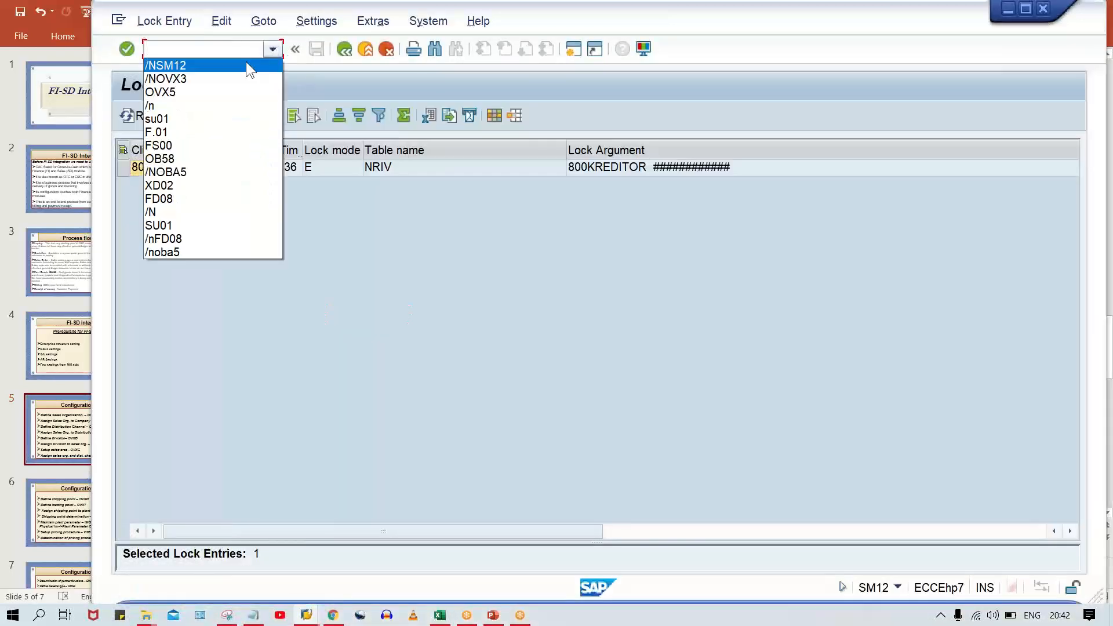
click(231, 78)
key(Return)
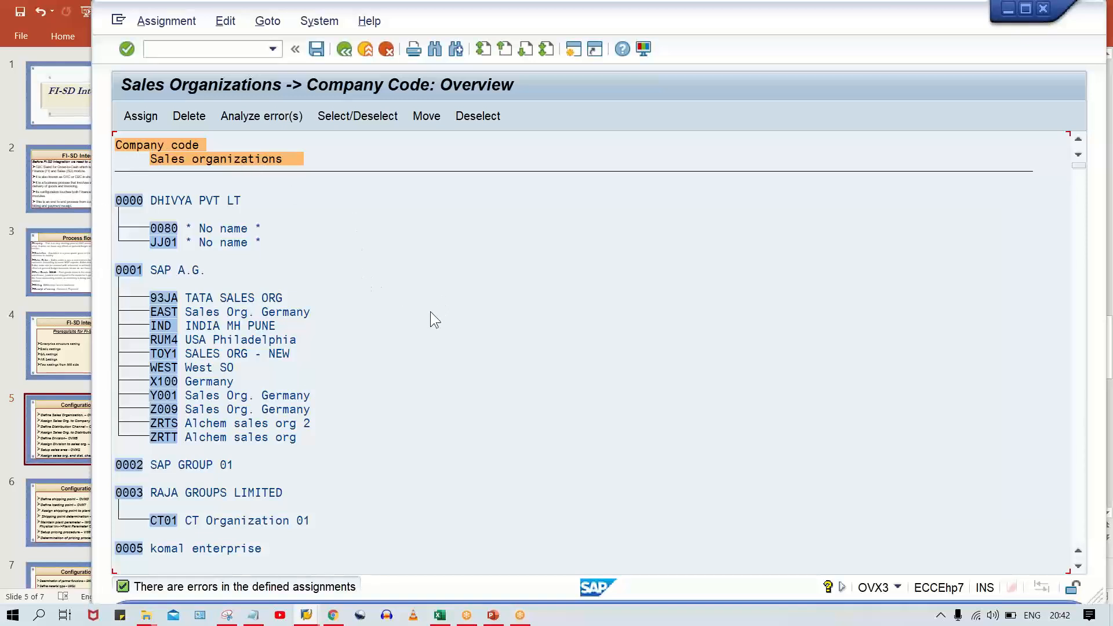
key(ctrl+f)
text(TM00)
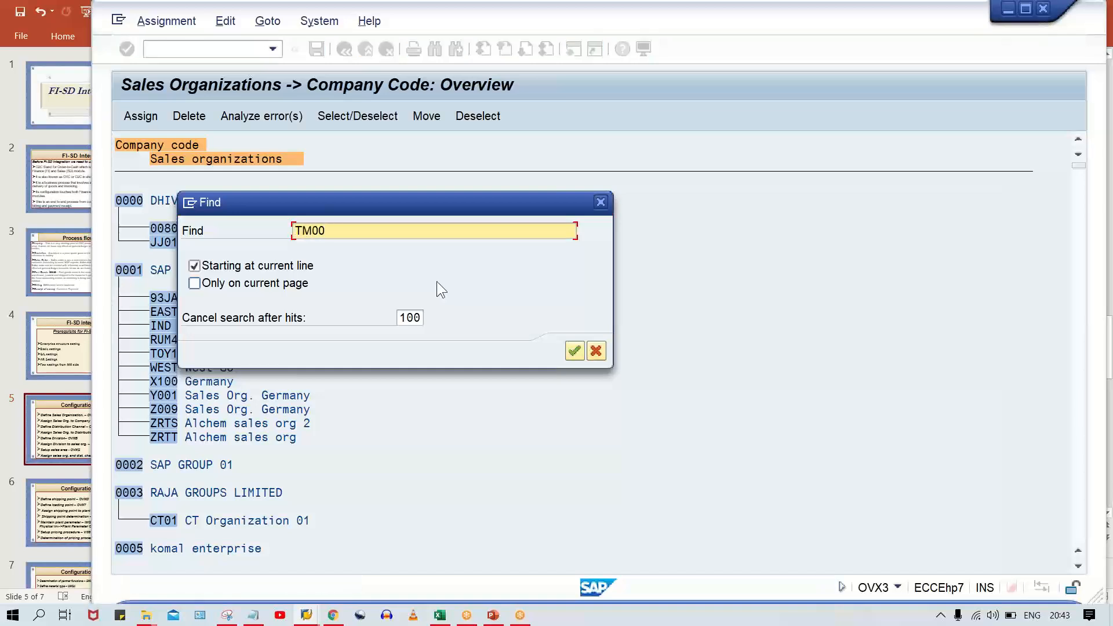
key(Return)
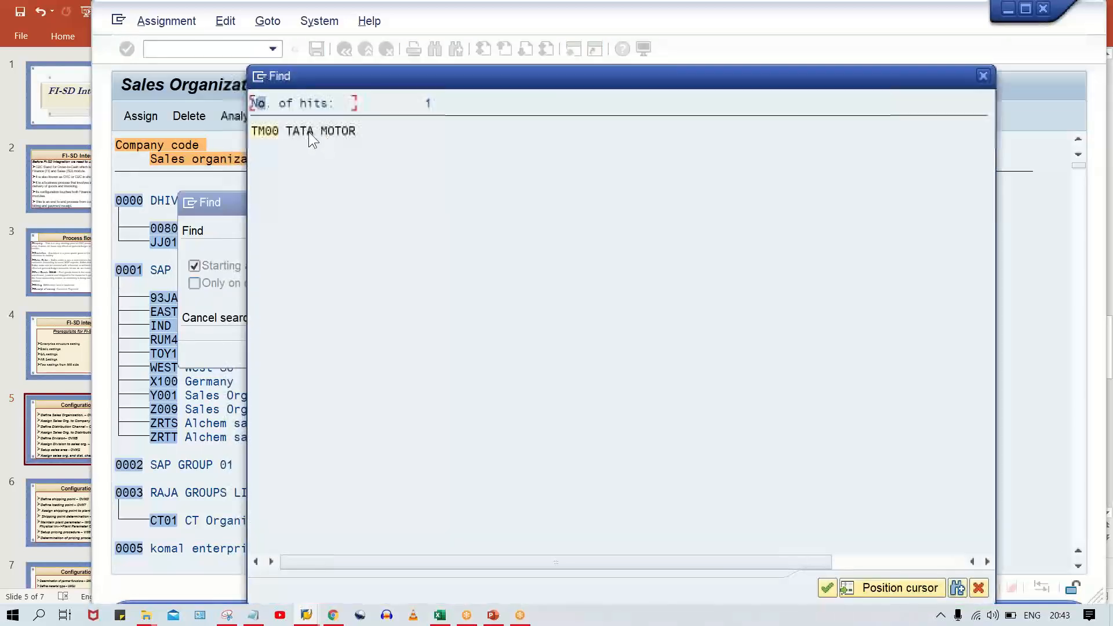
double_click(309, 131)
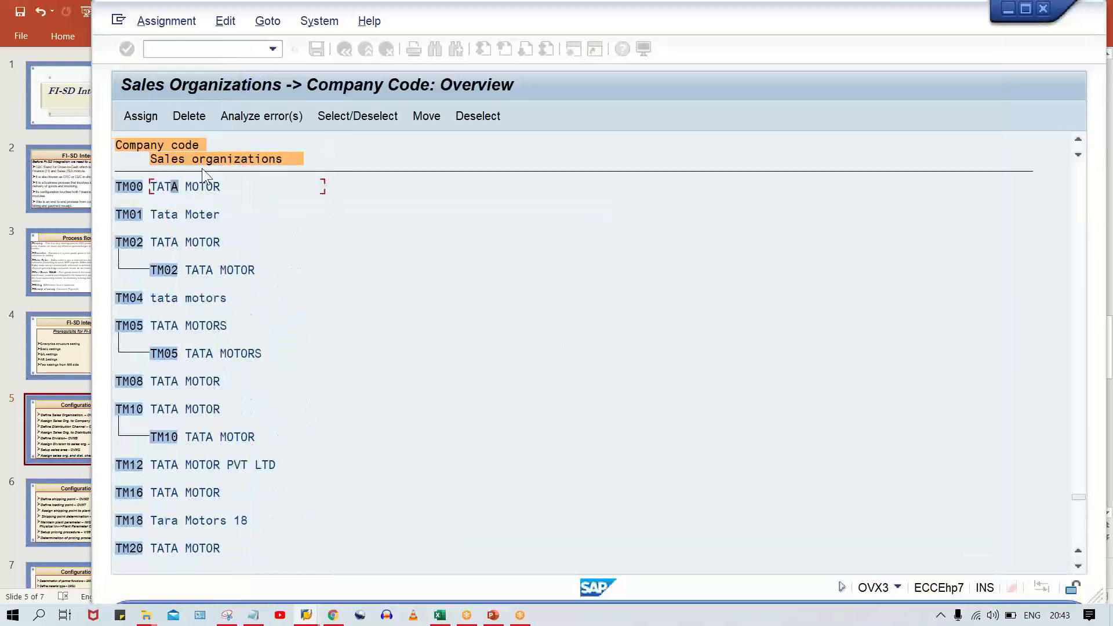
- Assign sales organization TM00 to company code TM00 and save the assignment in customizing request EH7K901845
click(138, 116)
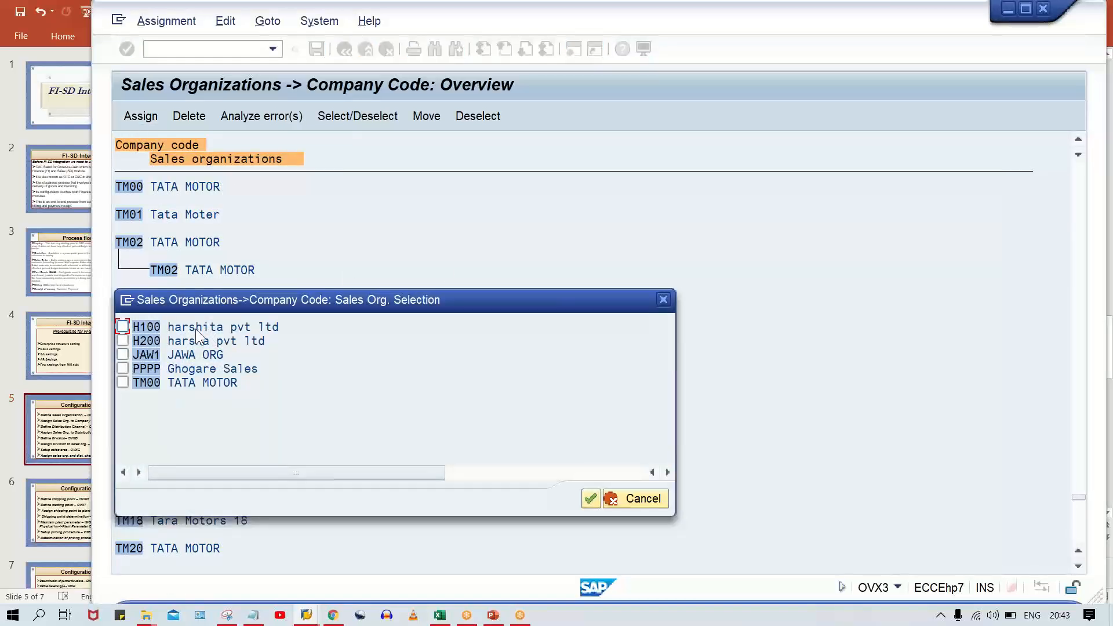
click(122, 382)
key(Return)
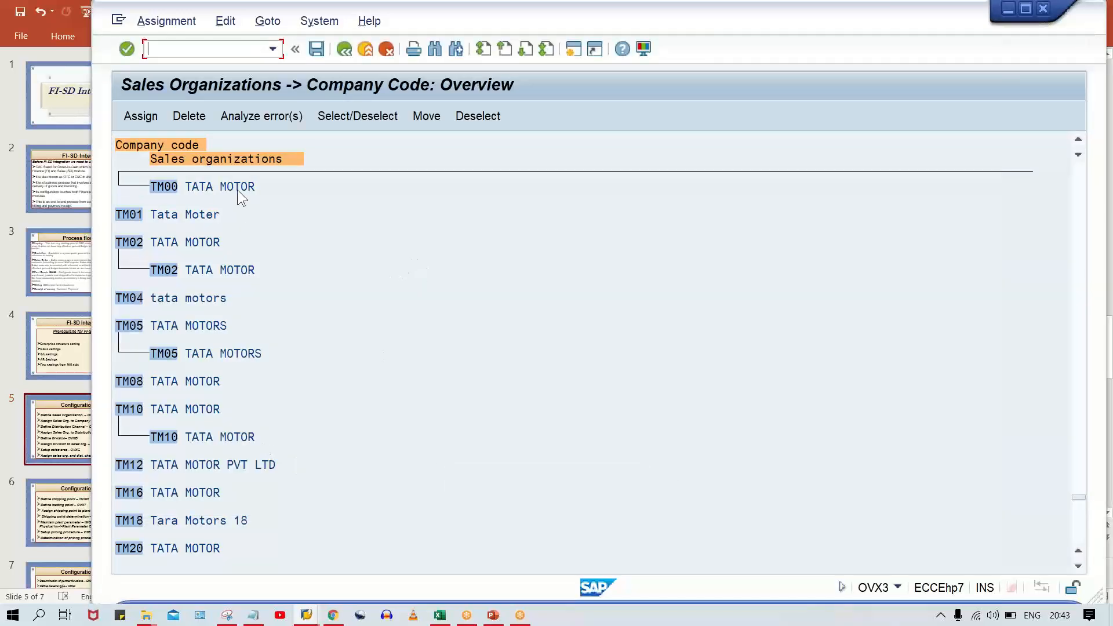
click(316, 48)
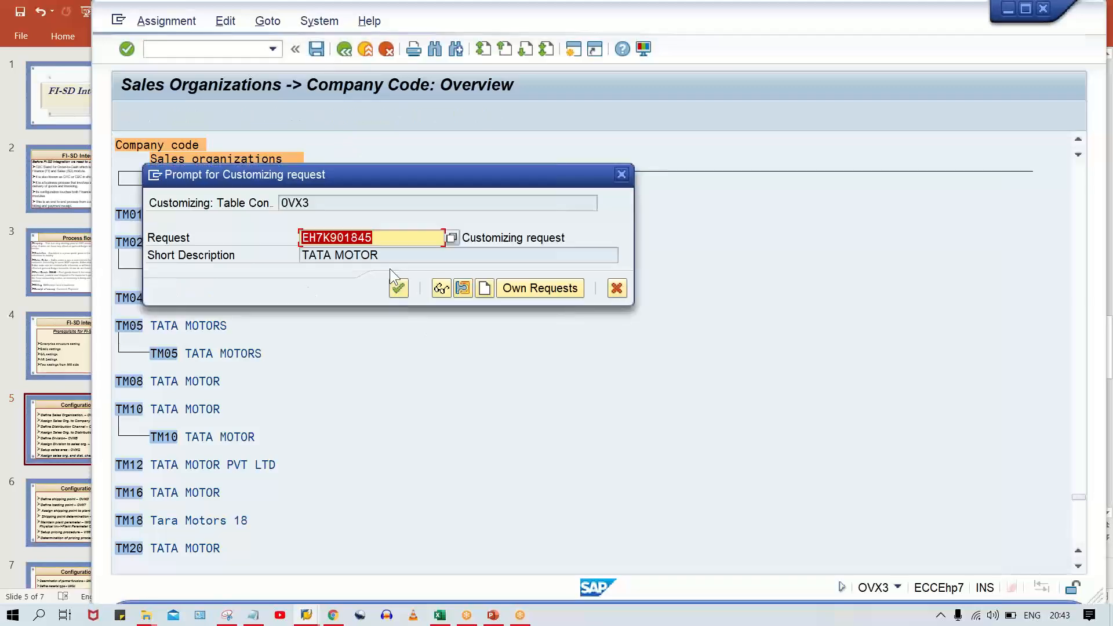
click(400, 285)
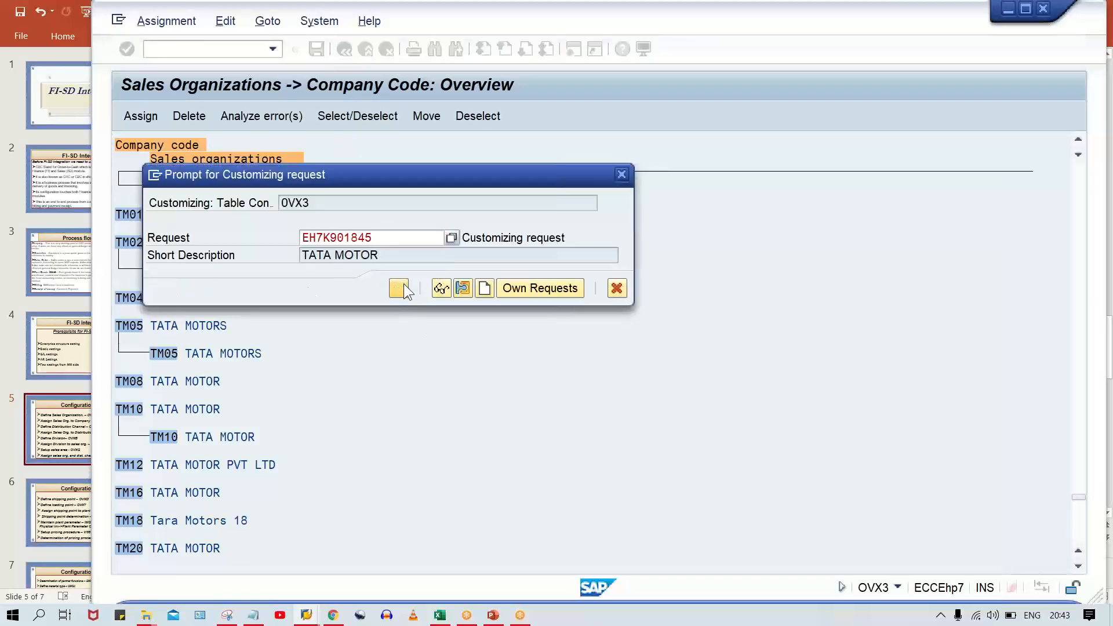
- Check the next configuration step on the PowerPoint slide, and name the new distribution channel T0 entry DEALER SALE in SAP
click(494, 615)
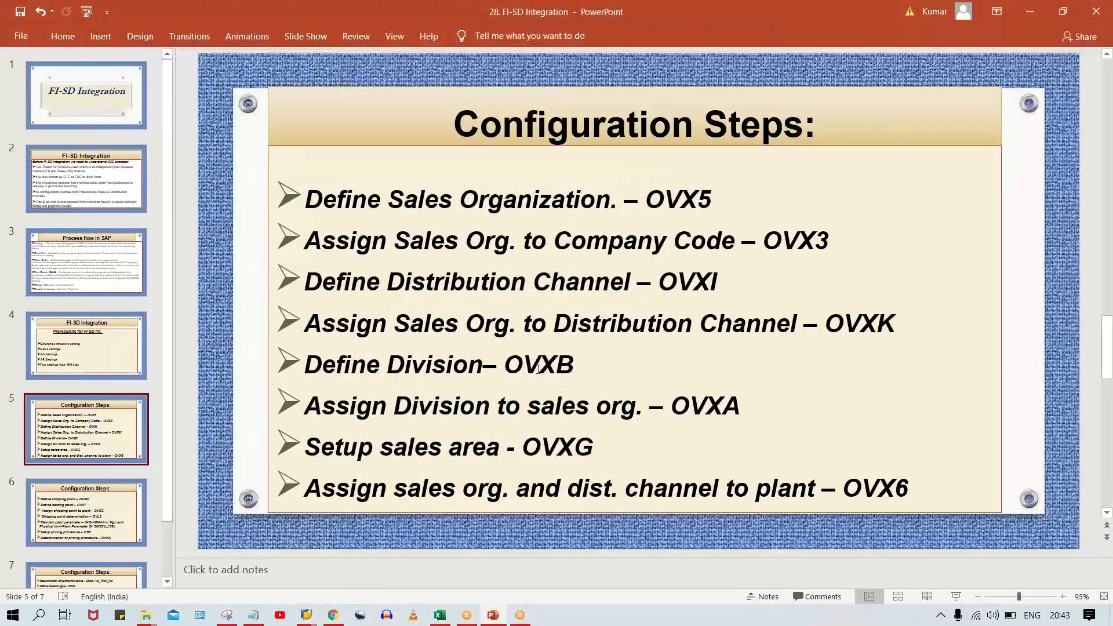
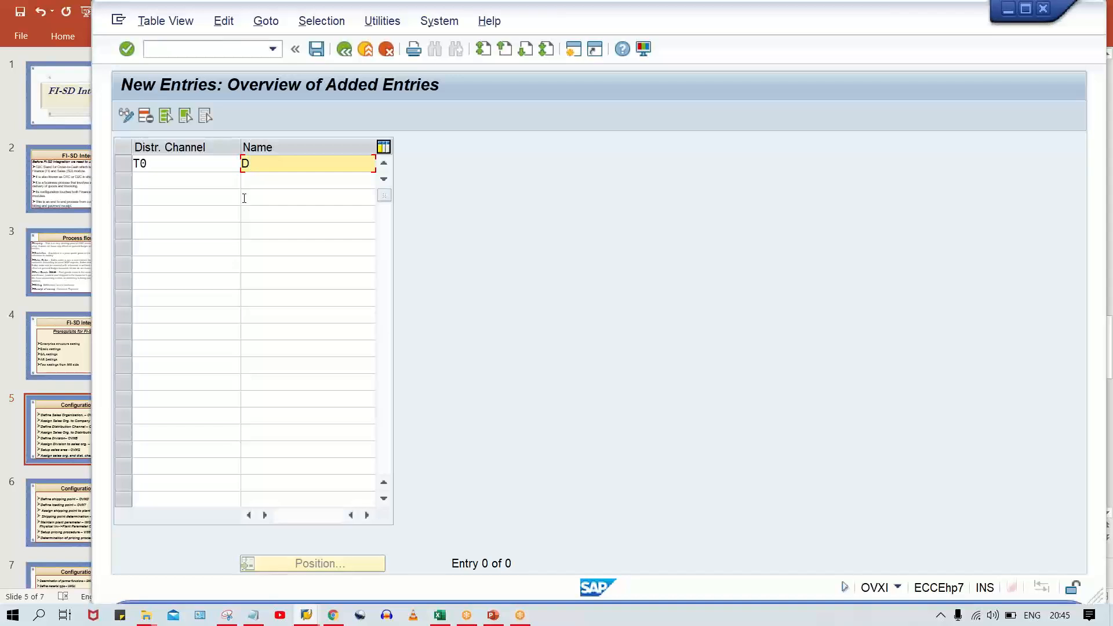
key(BackSpace)
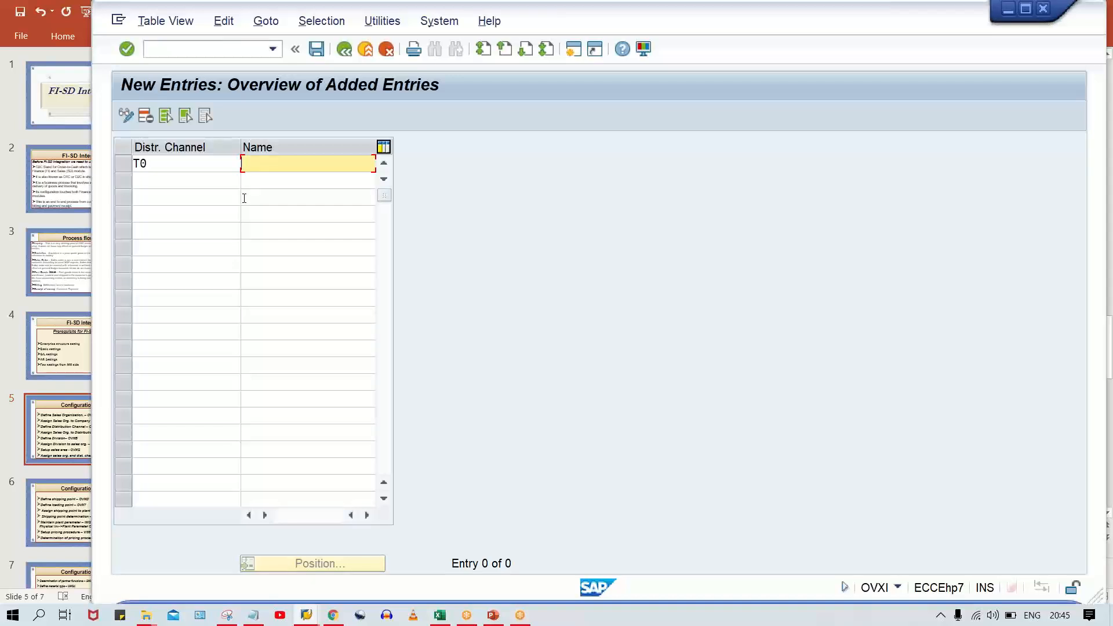
text(DEALER)
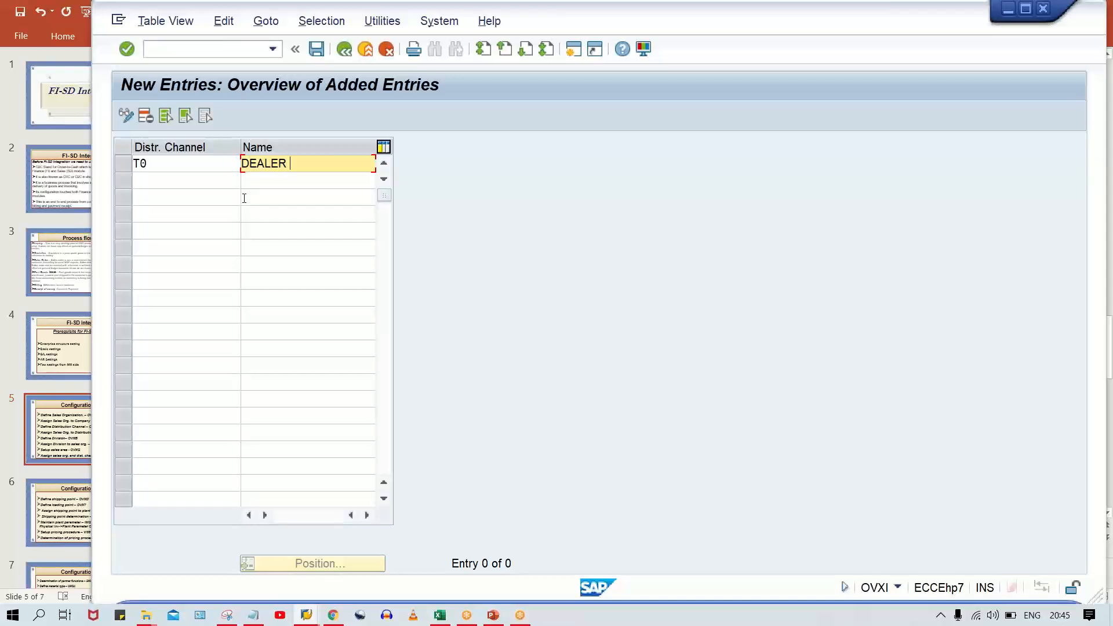
text( SALE)
key(Return)
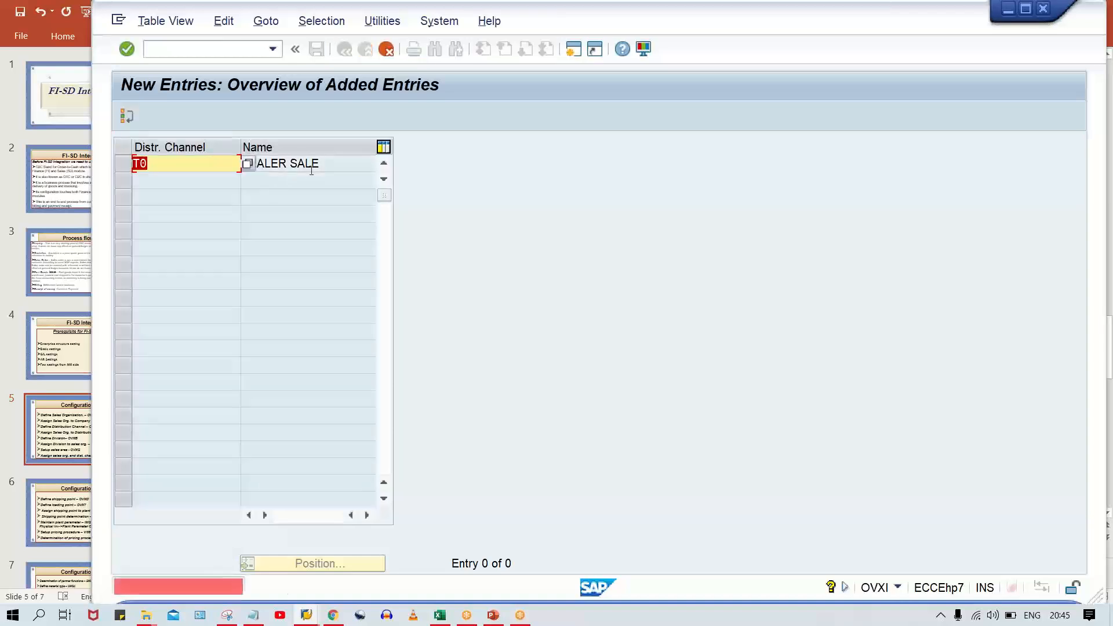
- Change the new distribution channel's key to TM and save the entry
click(211, 164)
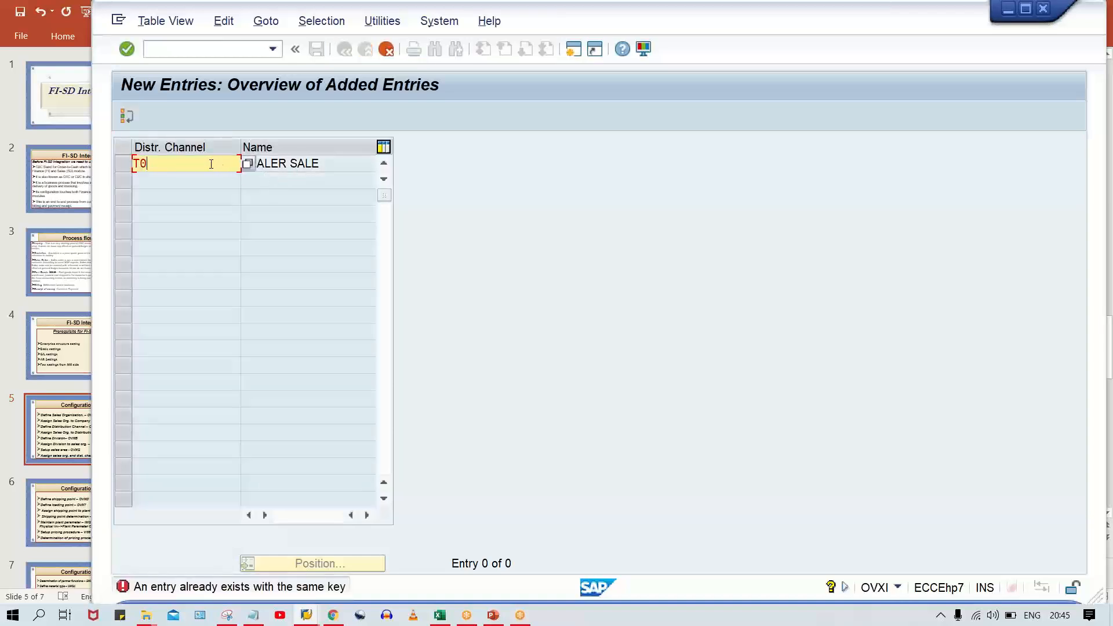
key(BackSpace)
text(M)
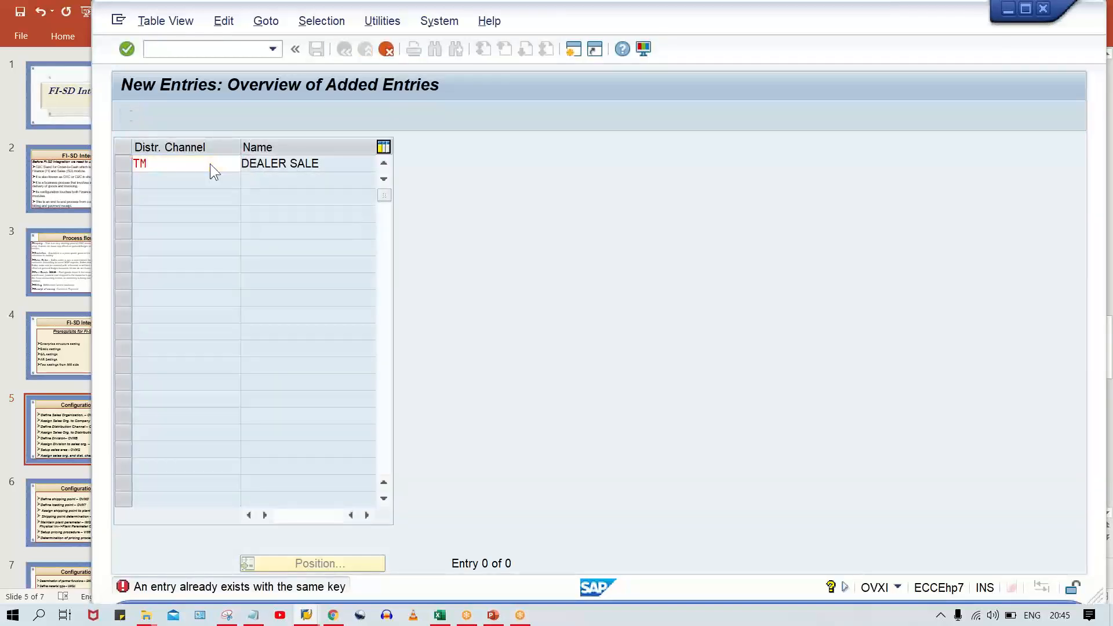
key(Return)
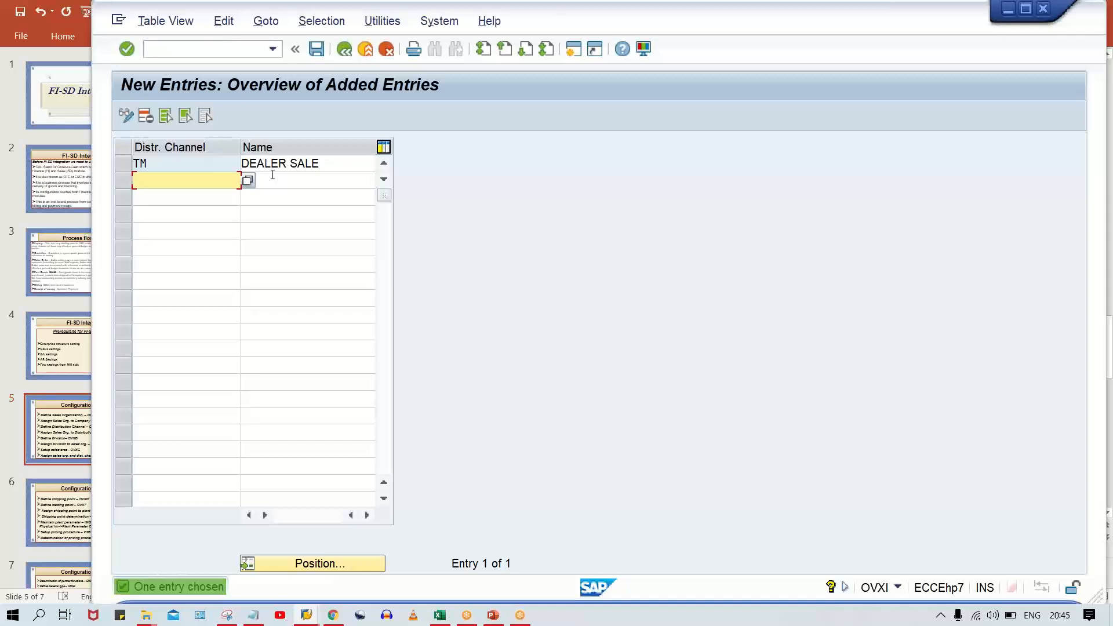
key(ctrl+s)
key(Return)
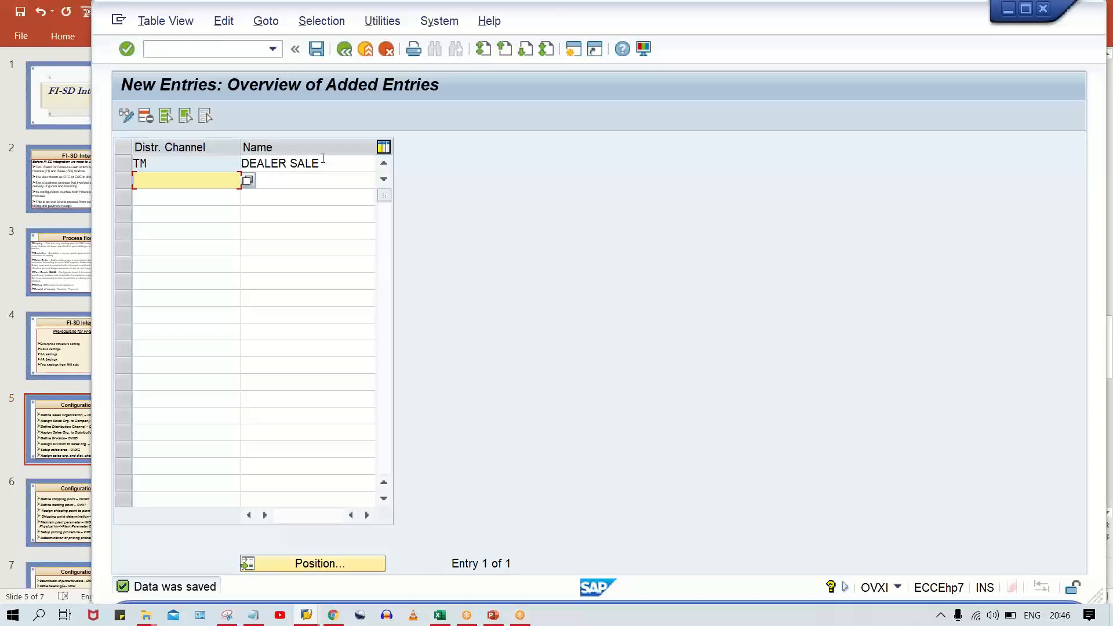
key(shift+Tab)
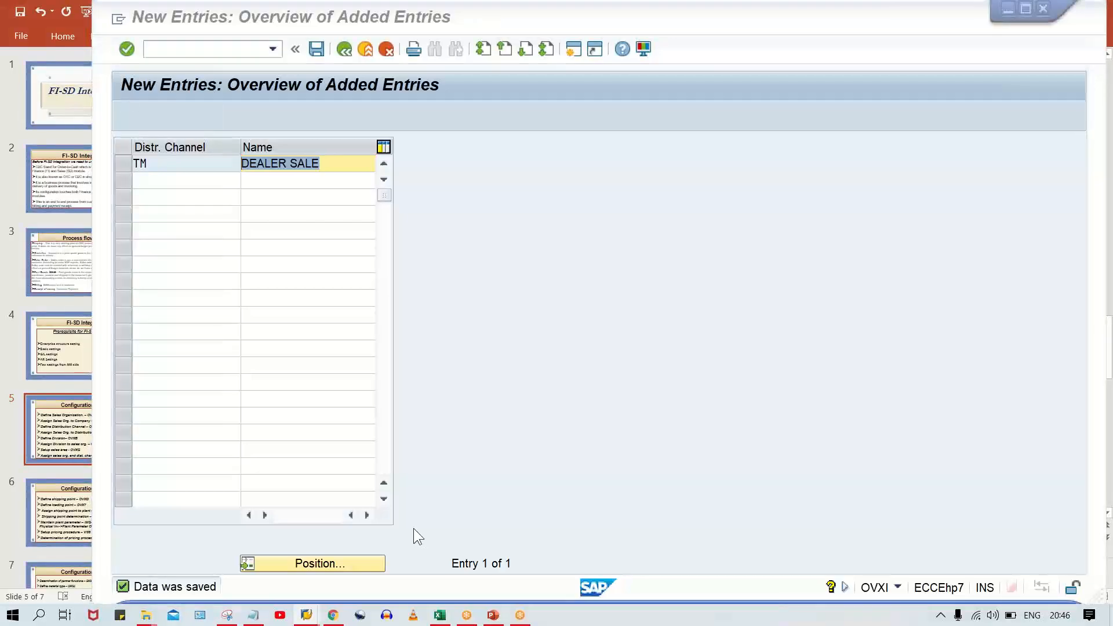
- Look up the code for assigning the sales organization to the distribution channel on the PowerPoint slide, and open transaction OVXK in SAP
click(493, 616)
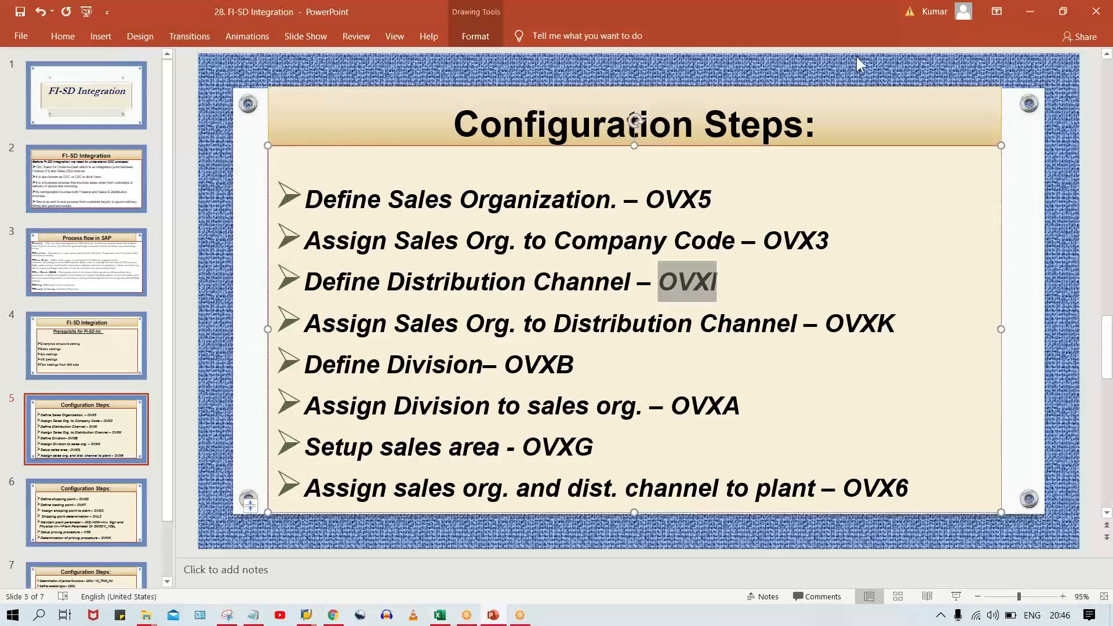
double_click(860, 323)
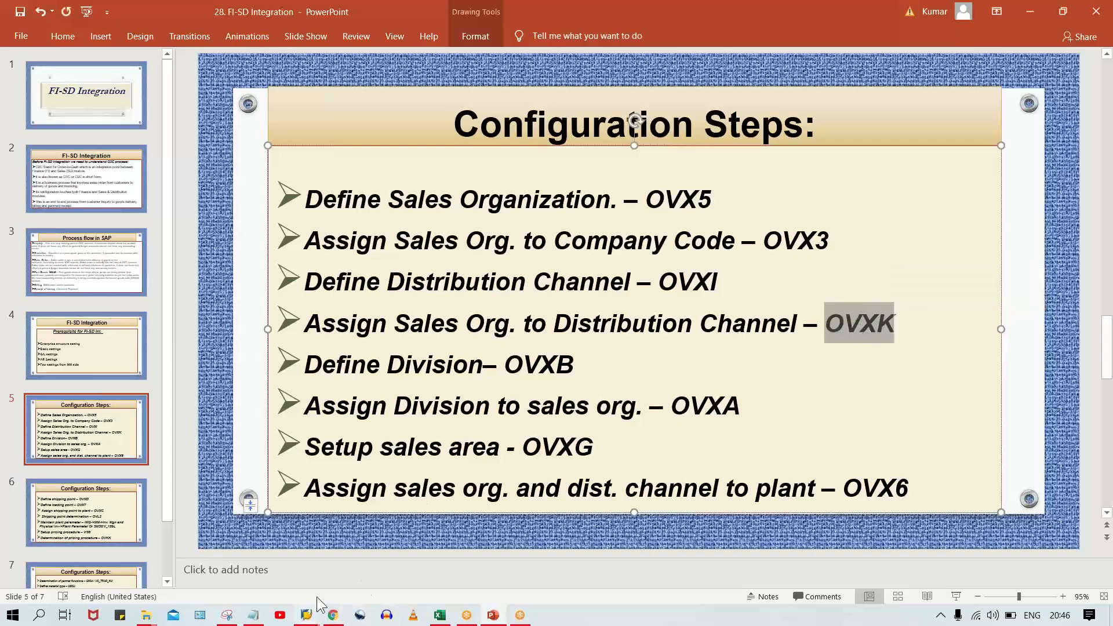
mouse_move(311, 613)
click(397, 549)
click(195, 49)
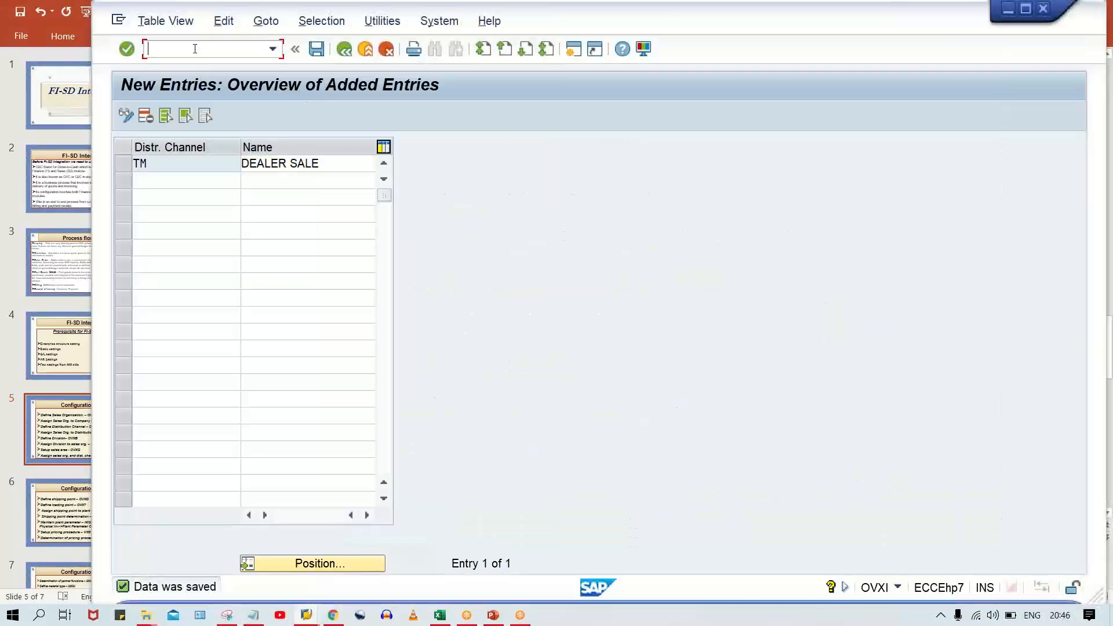
text(/NOVXK)
key(Return)
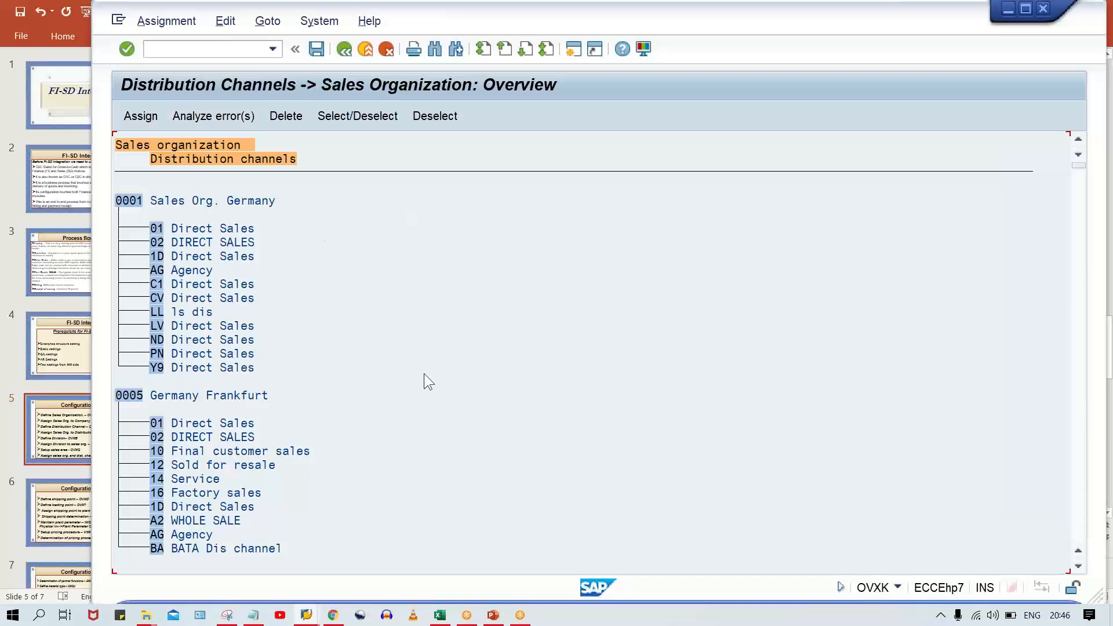
- Find sales organization TM00 in the overview and try to assign a distribution channel to it
key(ctrl+f)
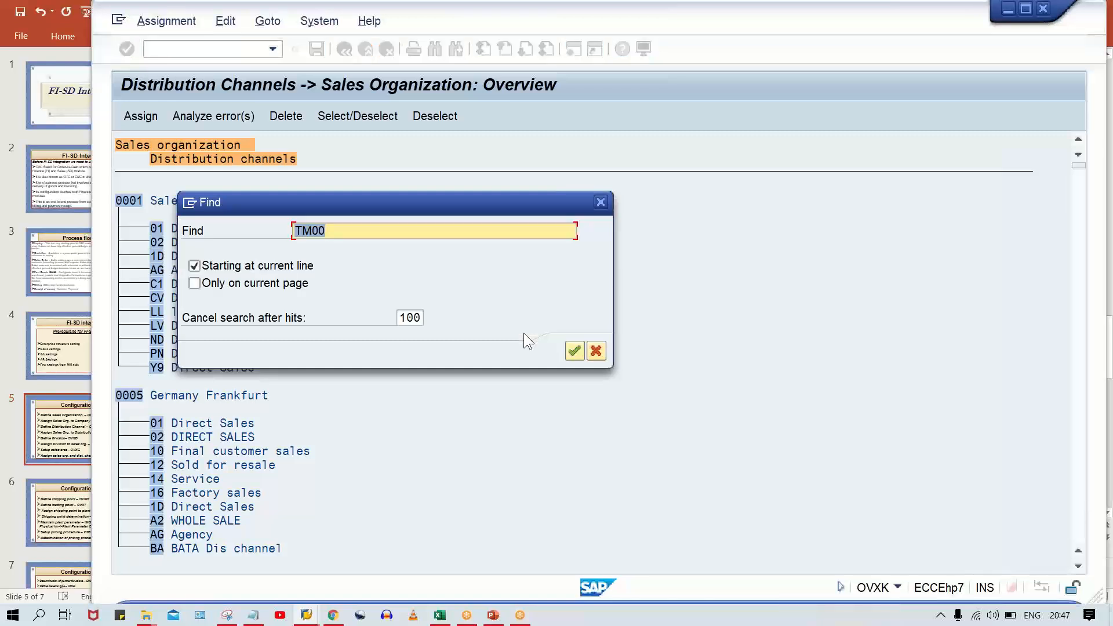
key(Return)
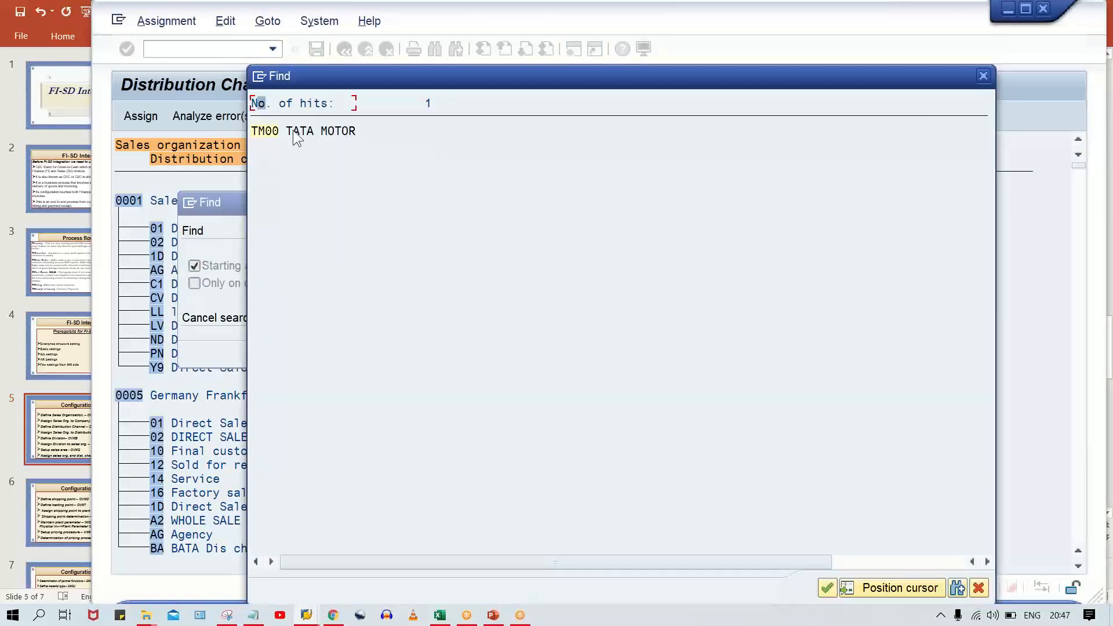
double_click(264, 132)
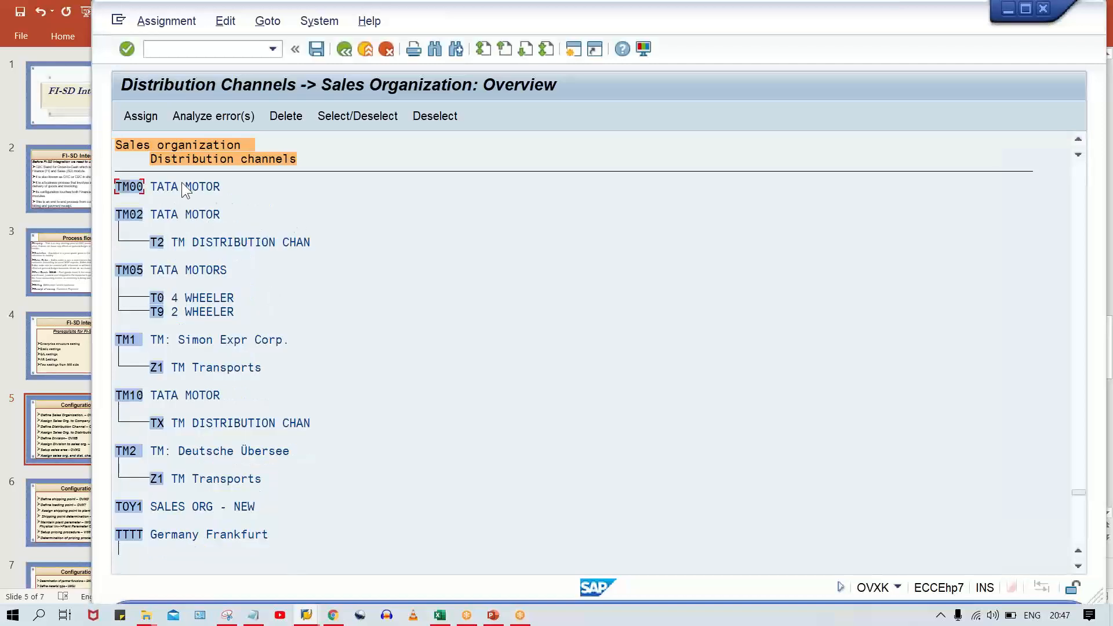
click(132, 116)
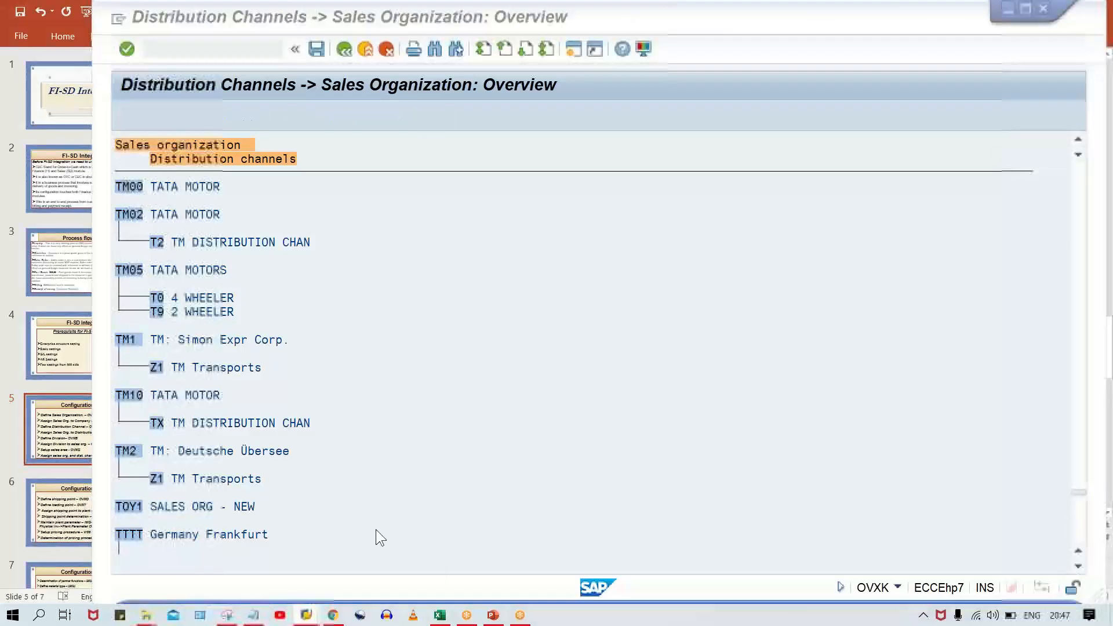
- Open a new logon window for the system from SAP Logon, and recheck the existing distribution channel overview session
mouse_move(254, 613)
click(263, 557)
double_click(540, 106)
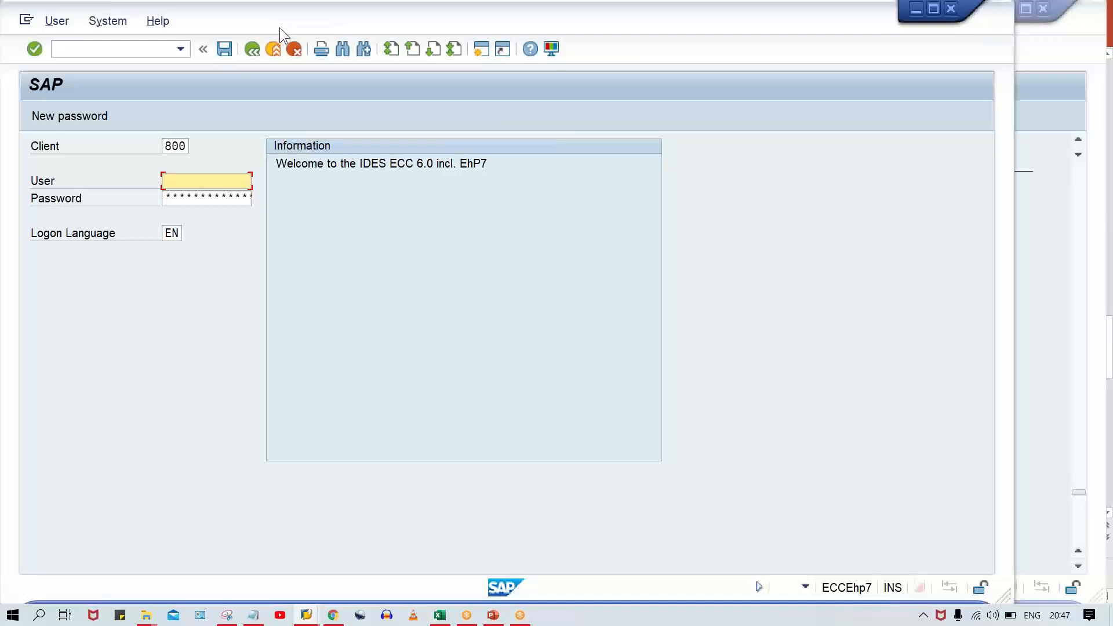
drag(277, 22, 291, 22)
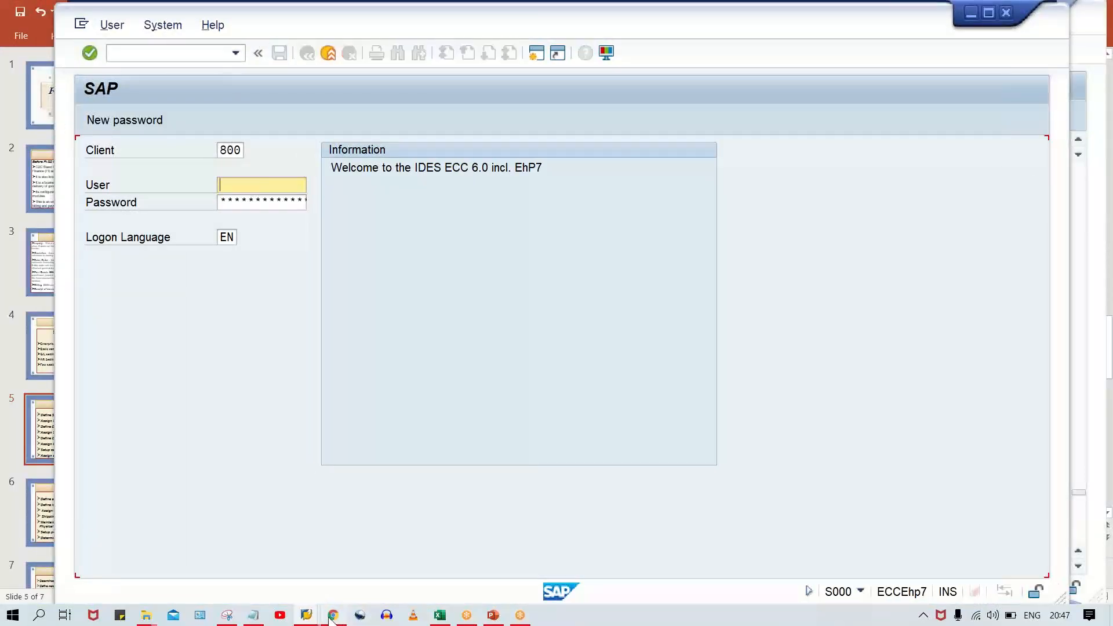
mouse_move(306, 615)
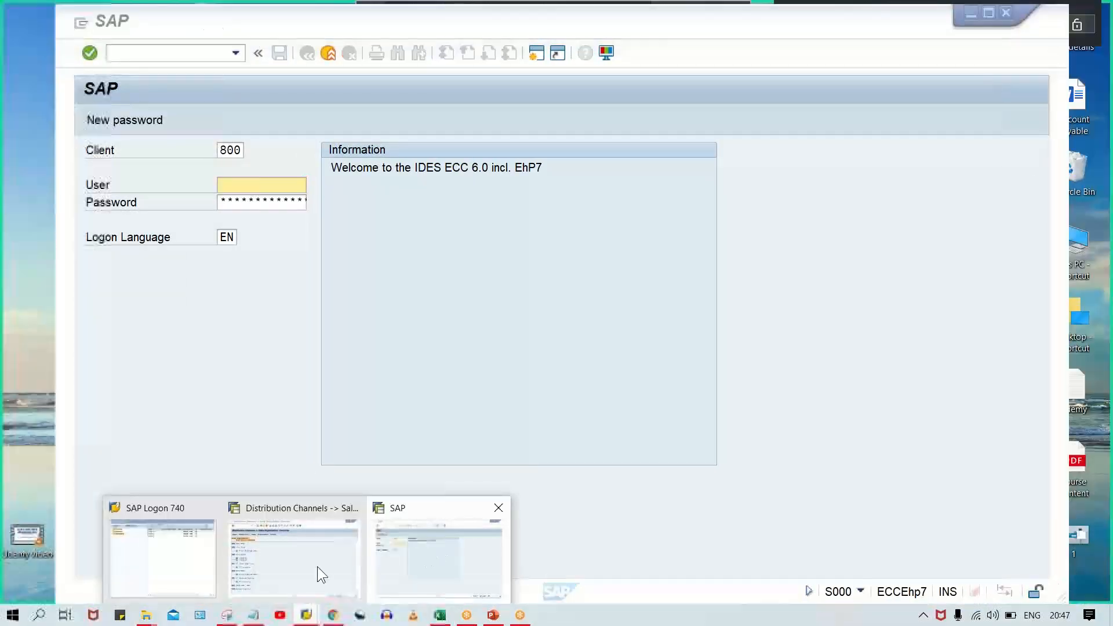
click(318, 566)
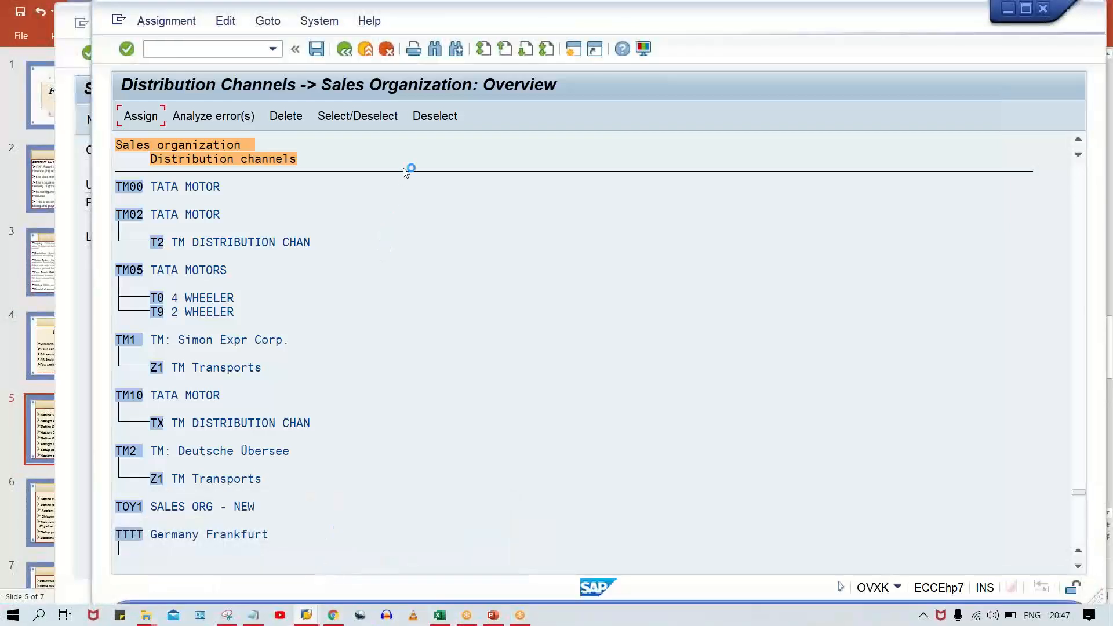
click(307, 615)
click(458, 558)
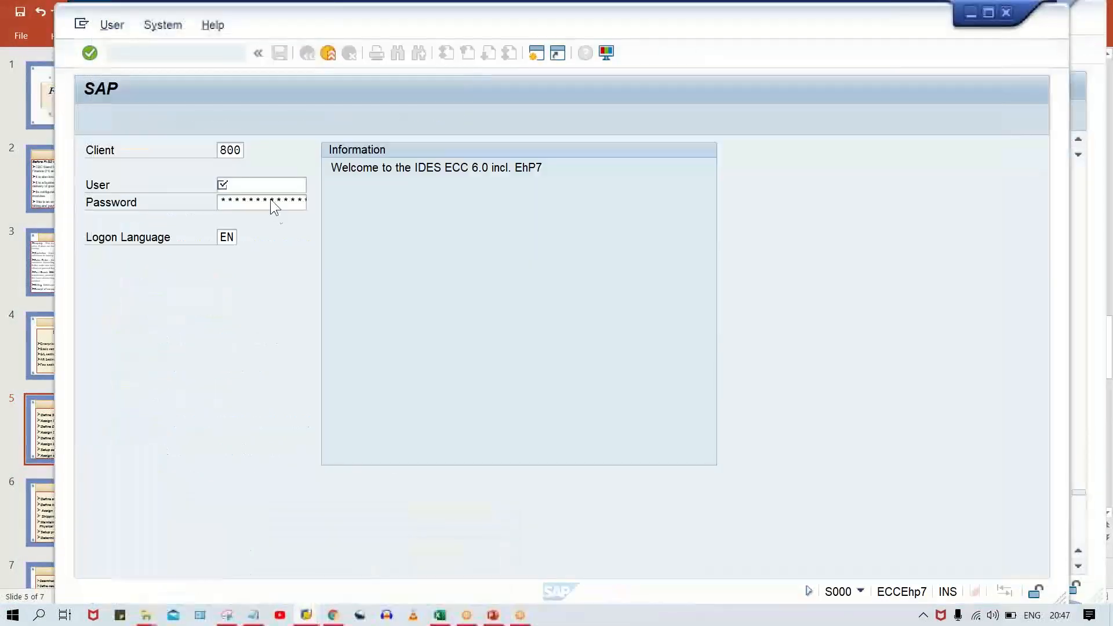
- Log on to client 800 with the user name and password, continuing with this logon and ending any other logons
click(257, 185)
click(259, 208)
key(Tab)
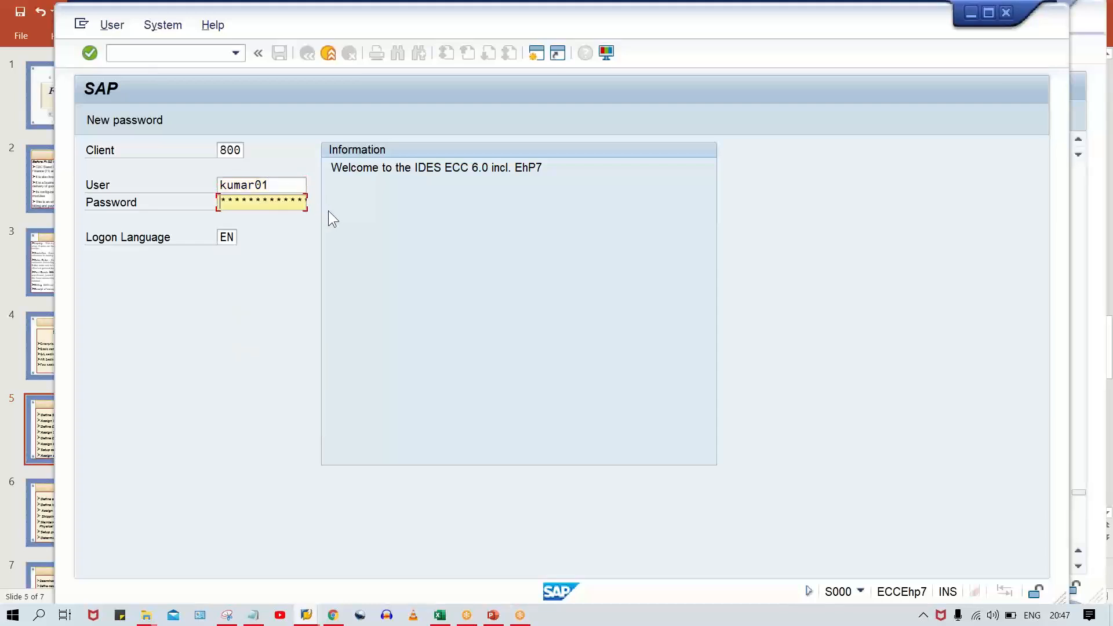
key(Return)
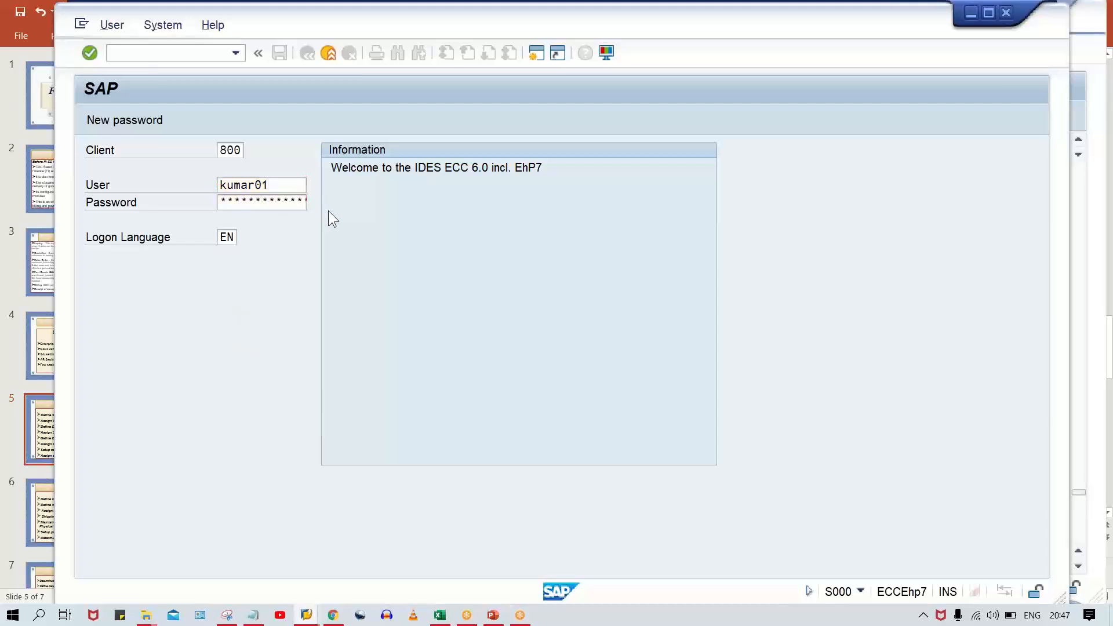
click(162, 476)
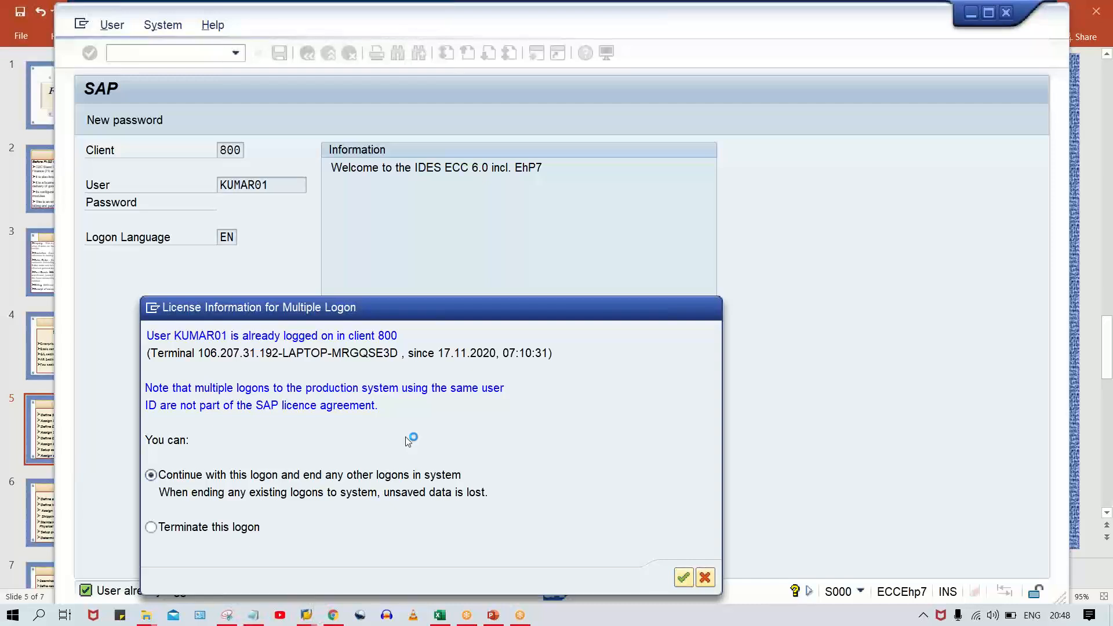
key(Return)
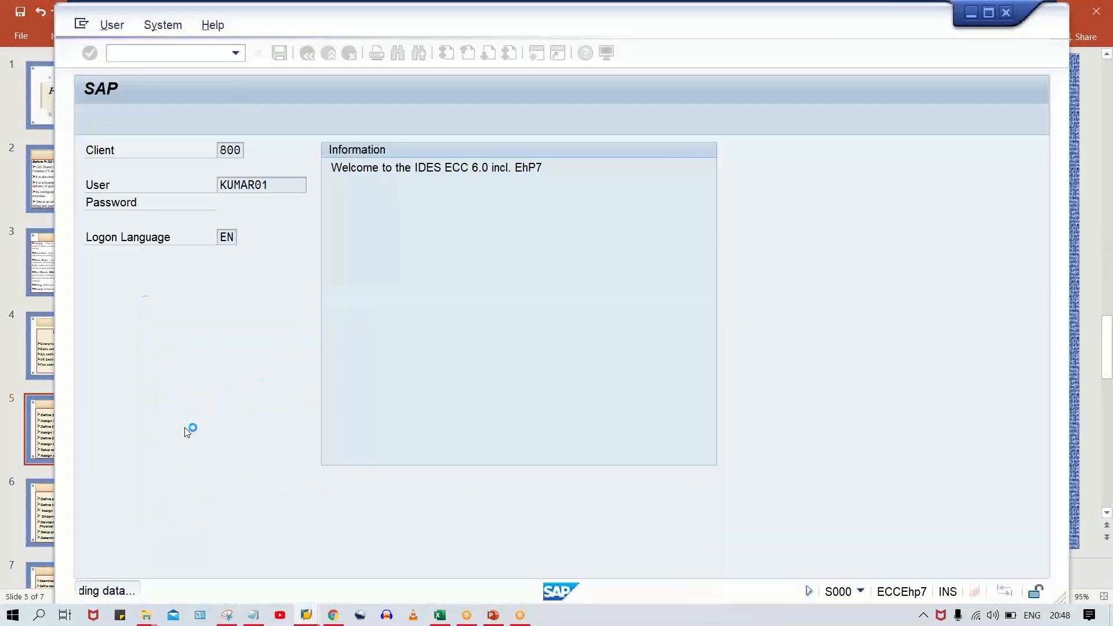
- Open transaction OVXK and find sales organization TM00 in the distribution channel overview
click(236, 53)
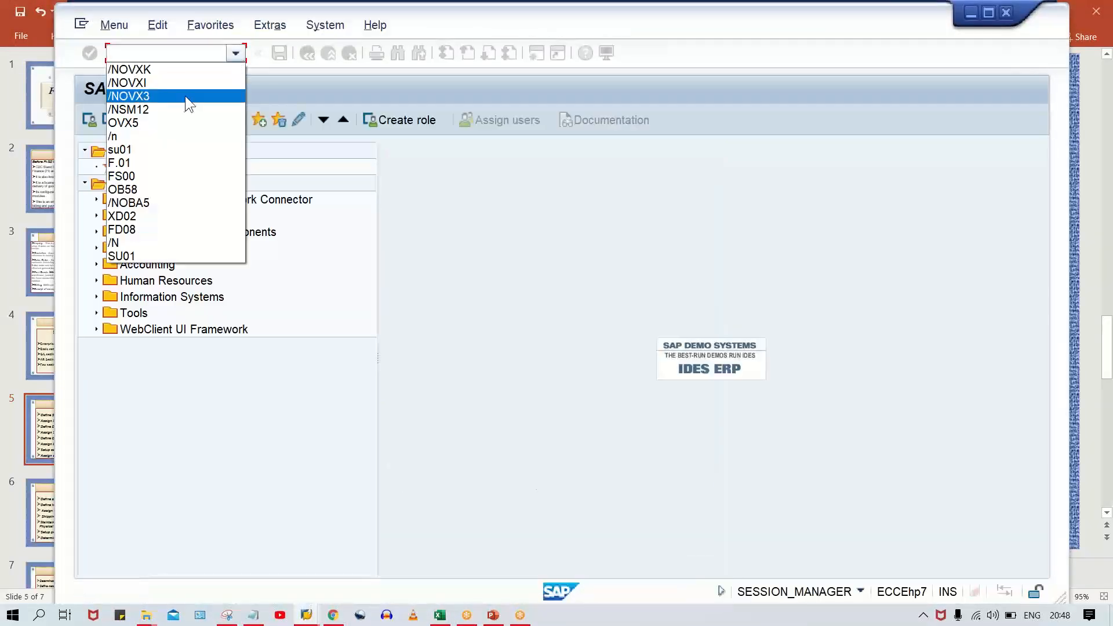
click(203, 68)
key(Return)
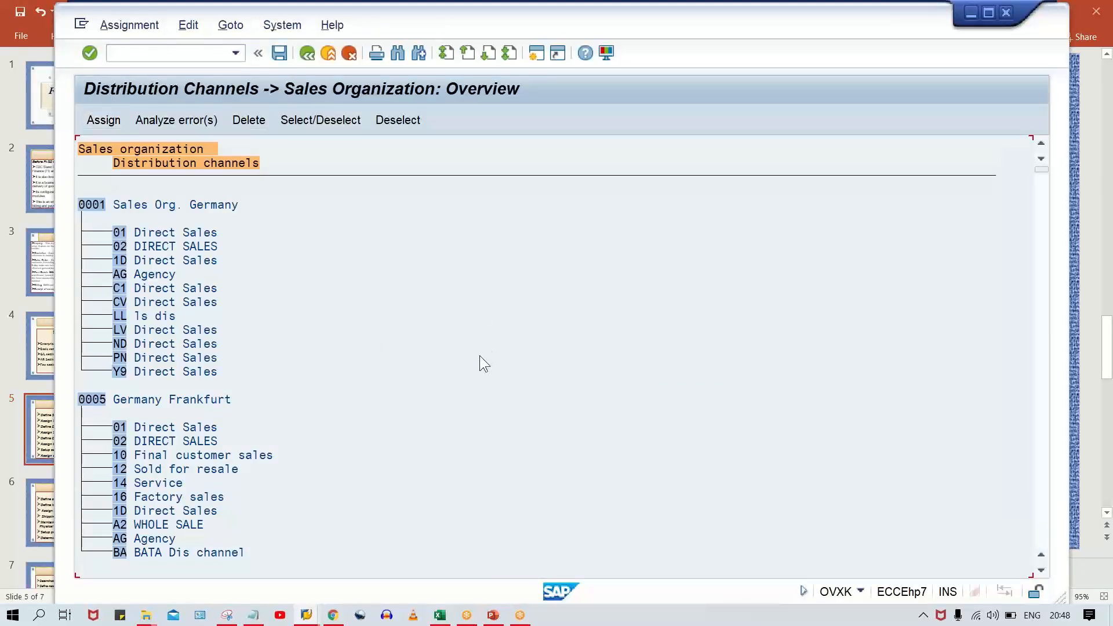
key(ctrl+f)
text(TM00)
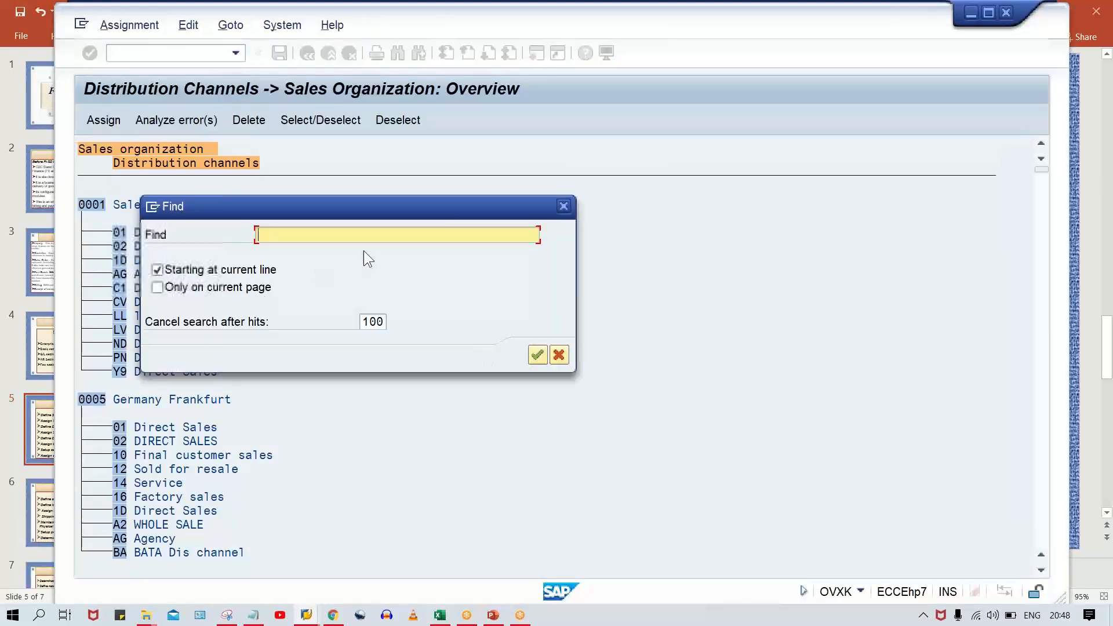
key(Return)
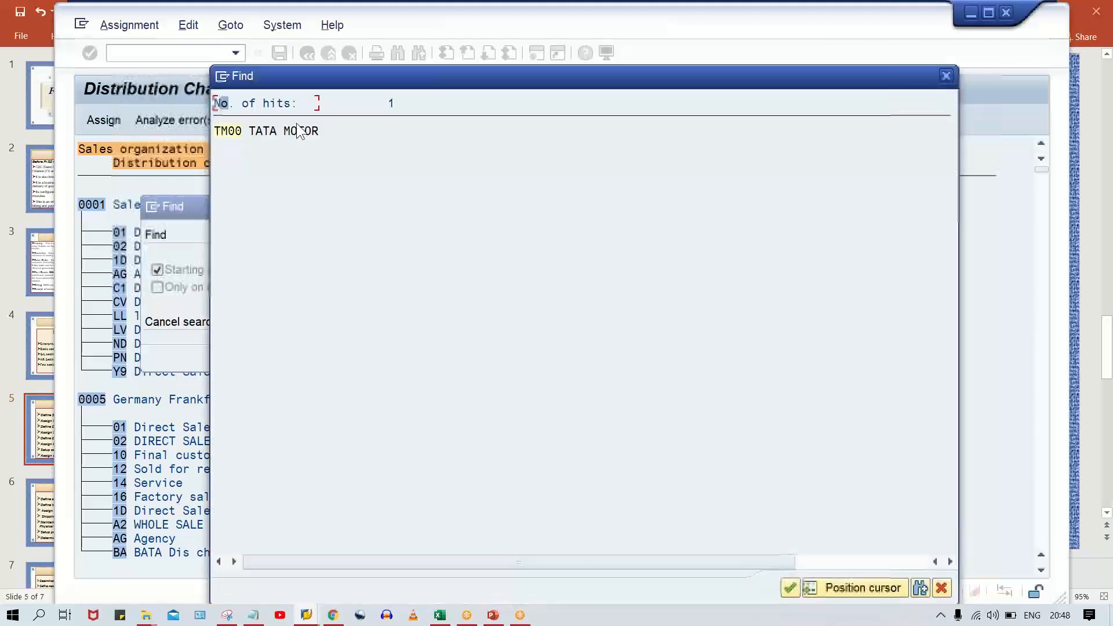
click(235, 132)
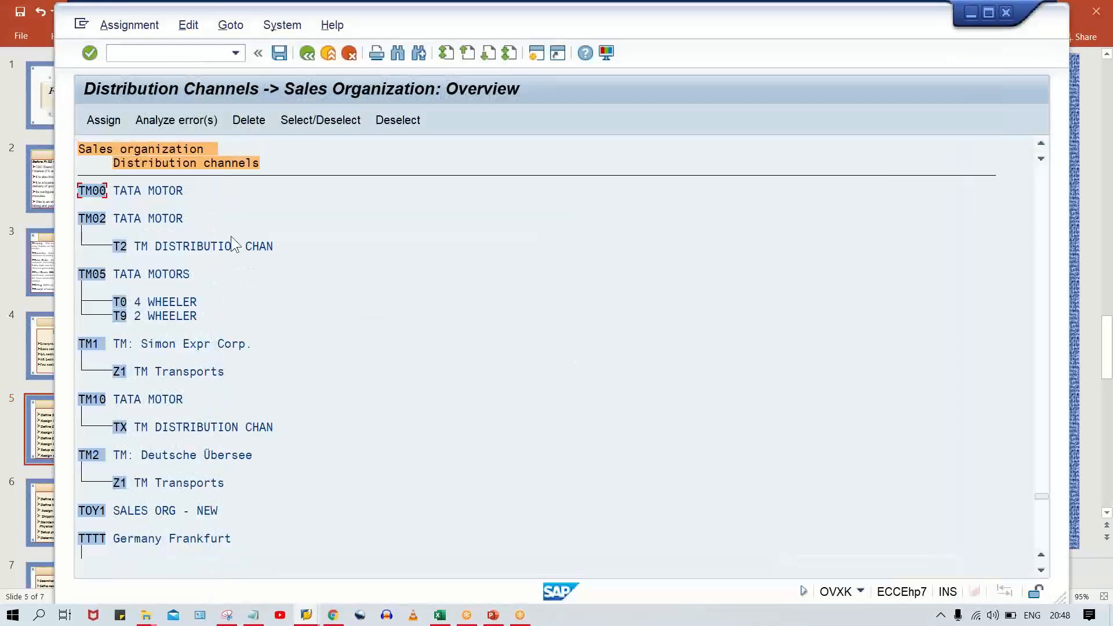
- Assign distribution channel TM (DEALER SALE) to sales organization TM00, and save the assignment in the customizing request
drag(413, 33, 457, 37)
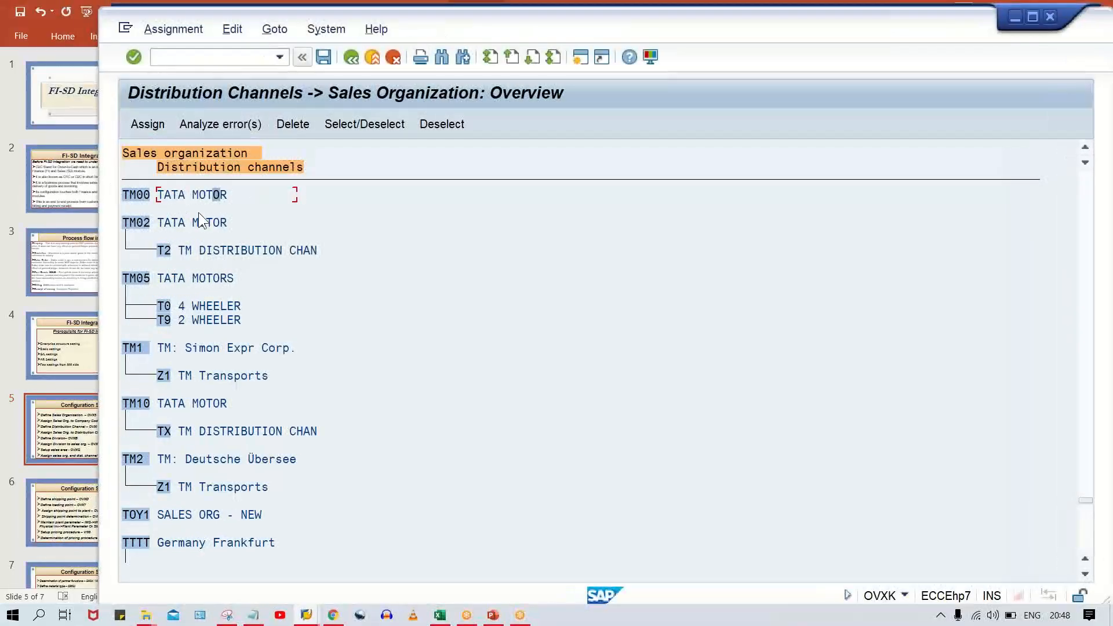
click(193, 196)
click(152, 127)
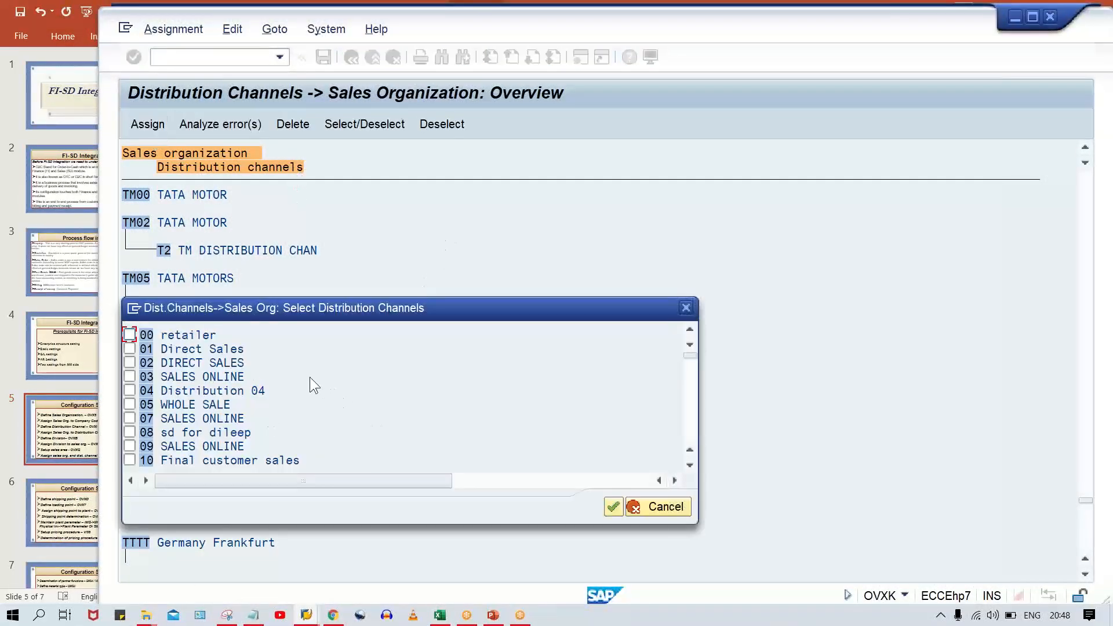
drag(691, 358, 692, 430)
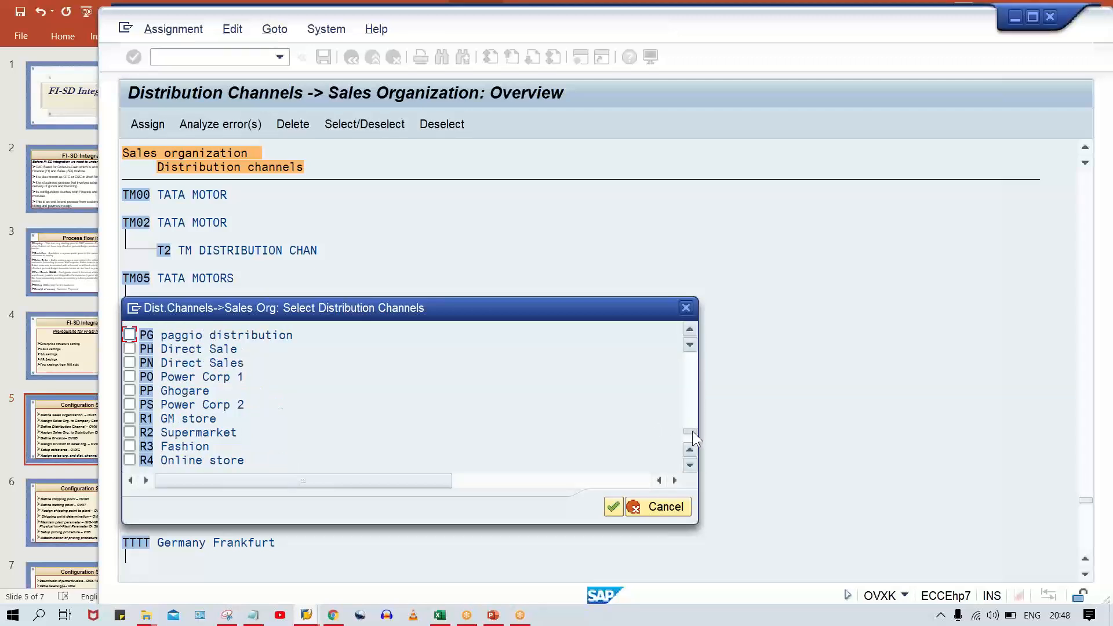
click(694, 381)
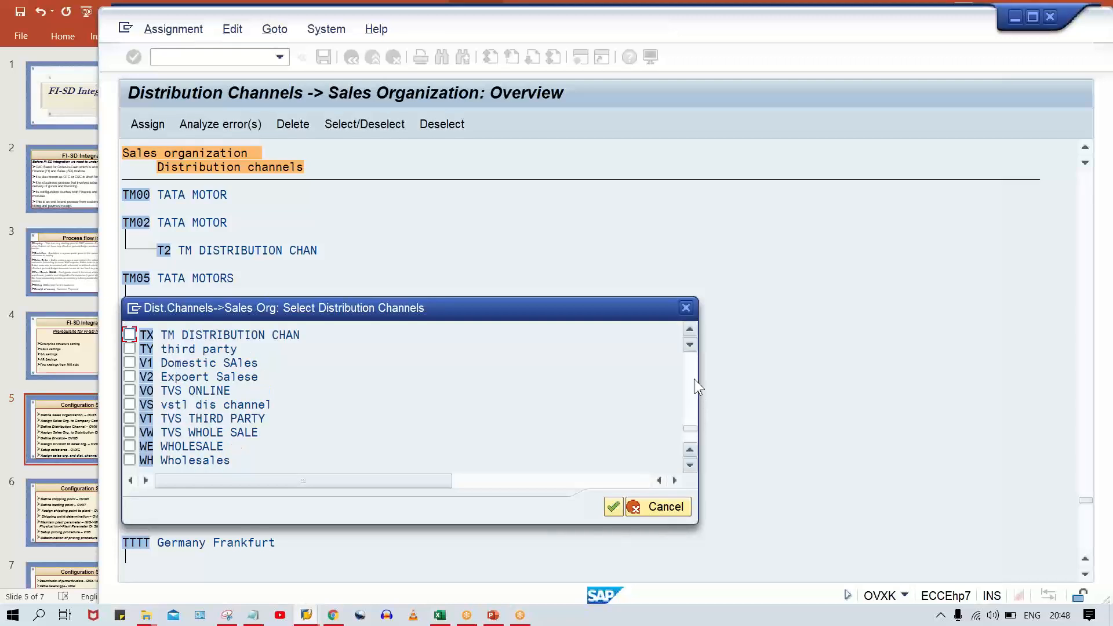
click(694, 379)
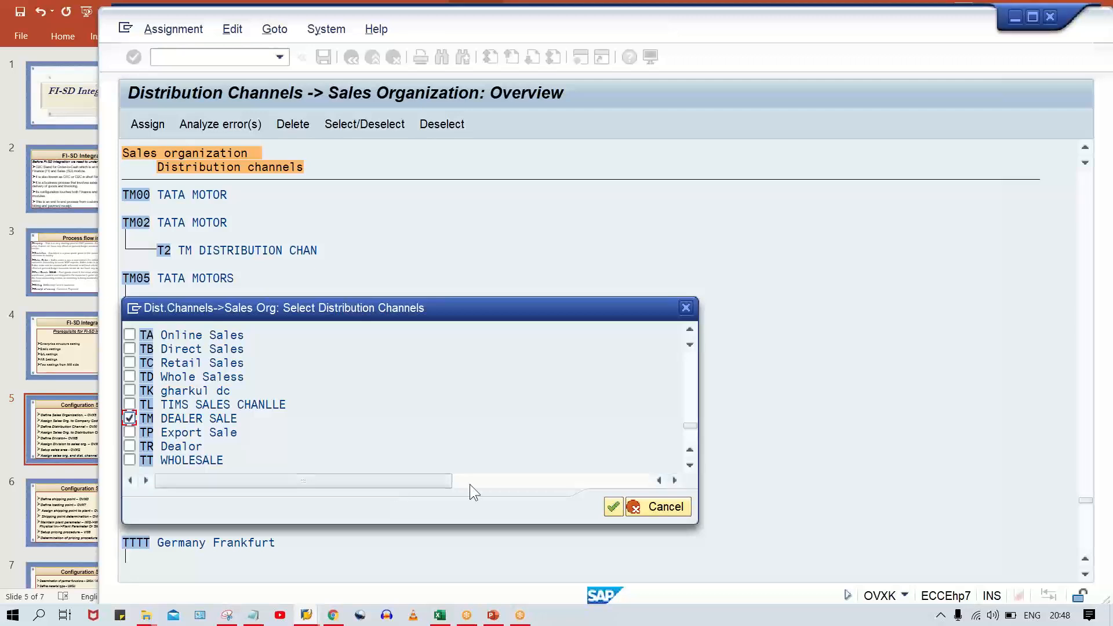
click(615, 507)
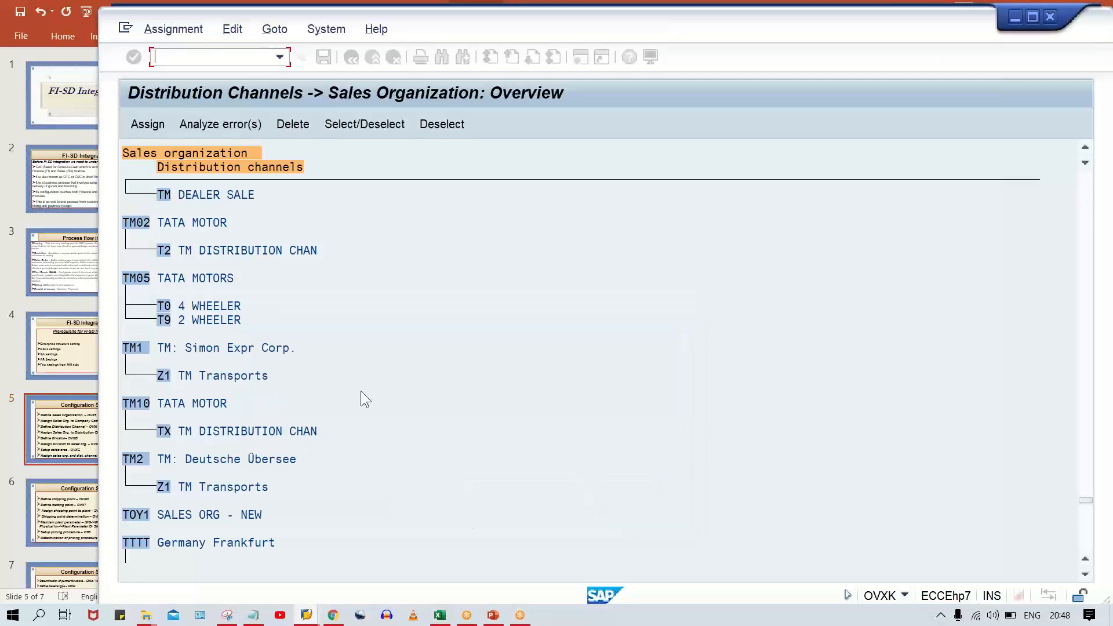
key(ctrl+s)
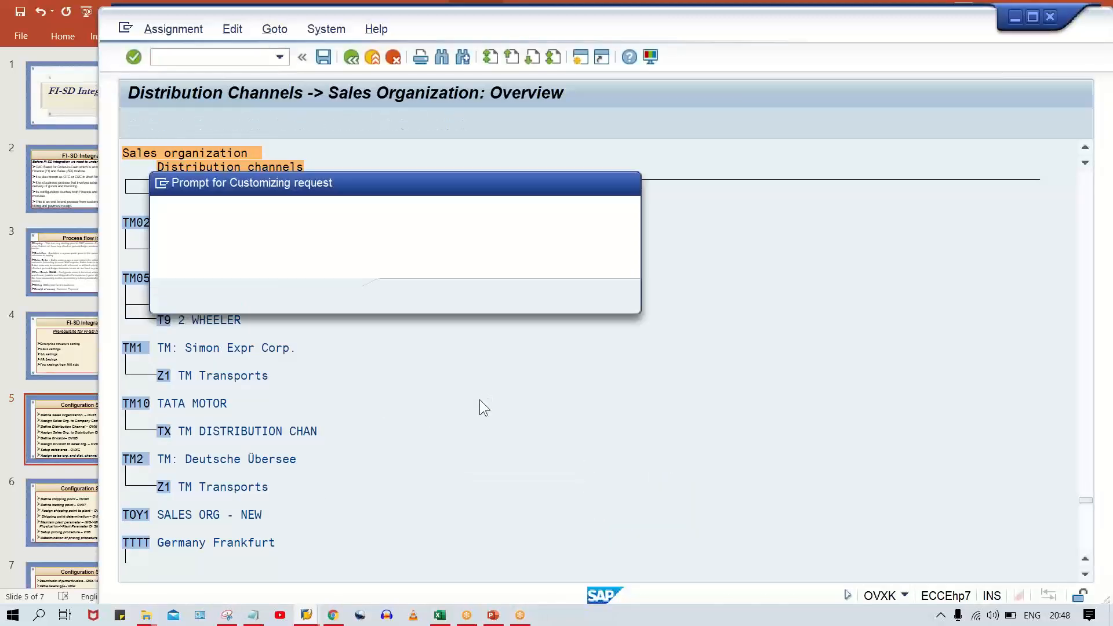
click(405, 296)
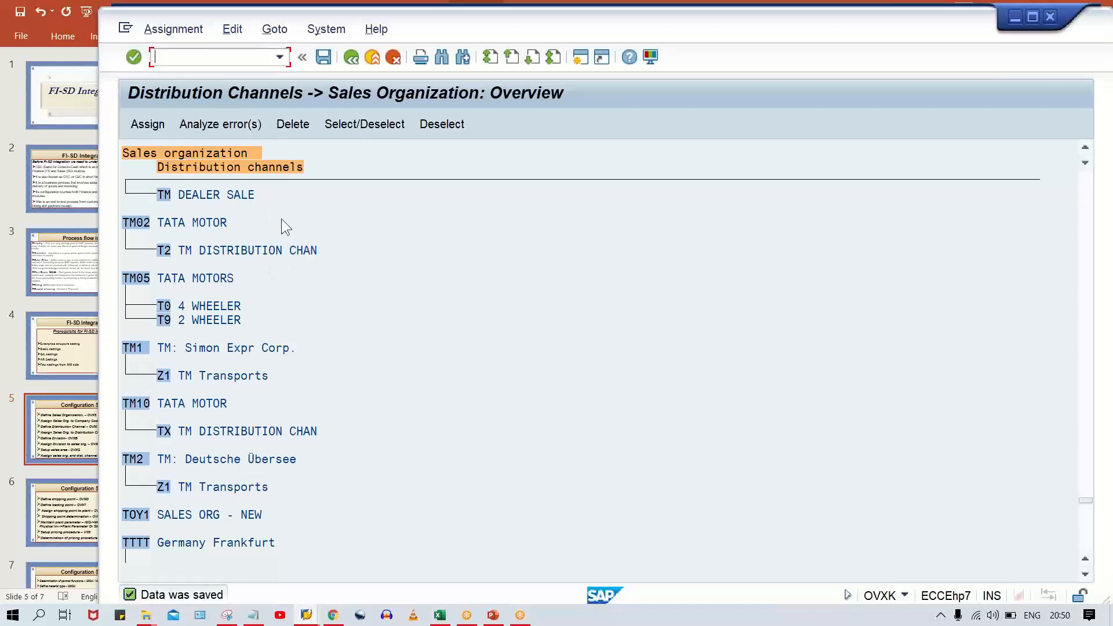
- Look up the code for defining a division on the PowerPoint slide, and open transaction OVXB in SAP
click(492, 616)
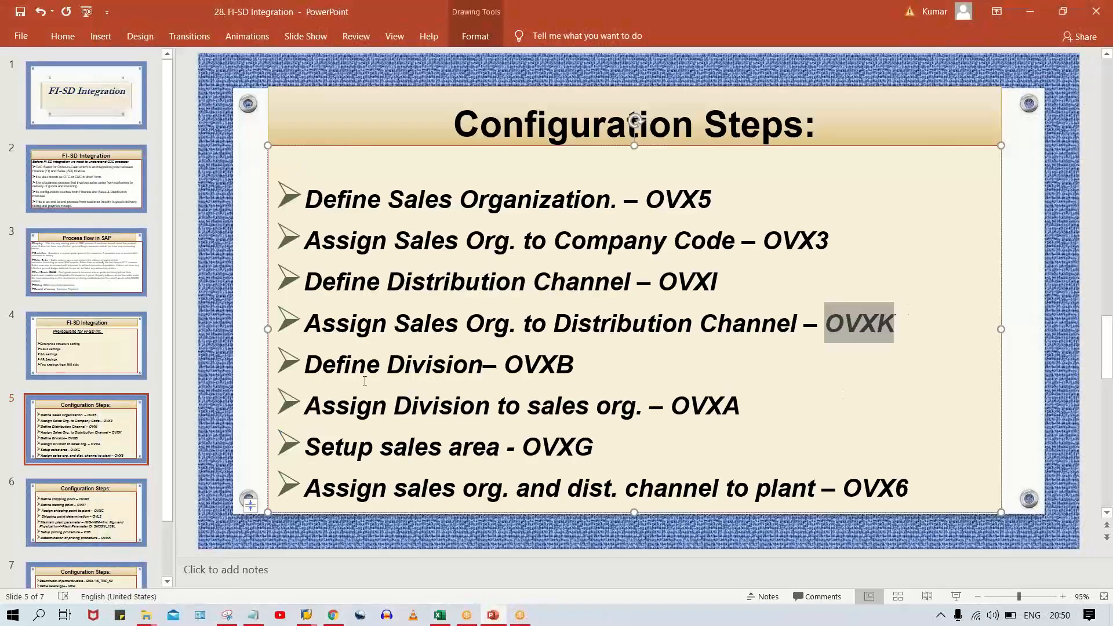
double_click(538, 366)
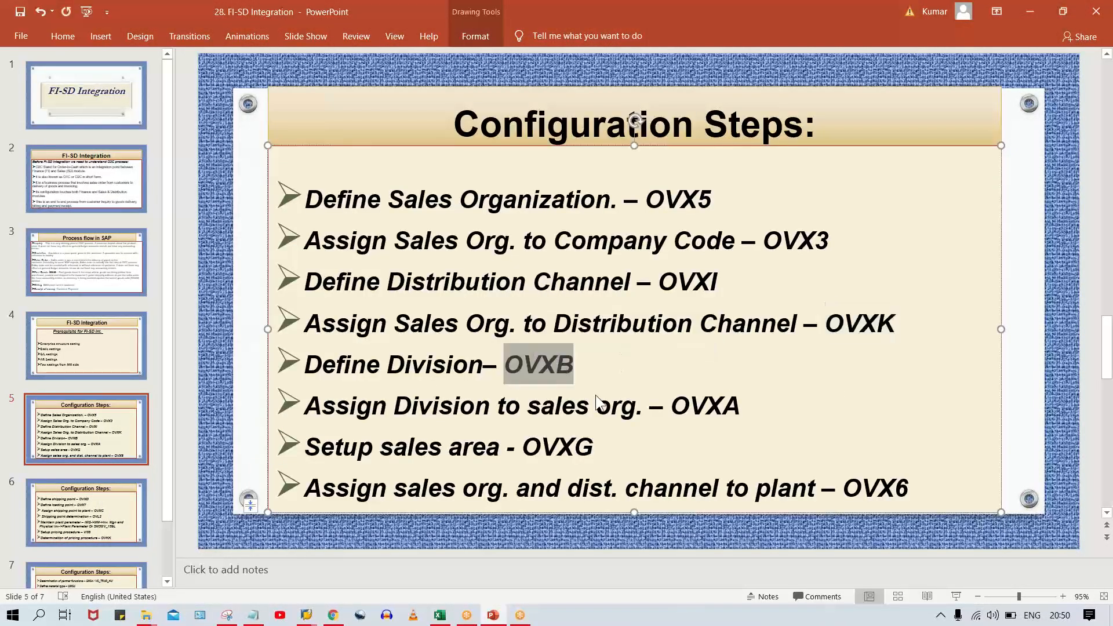
key(alt+Tab)
click(206, 59)
text(/NOVXB)
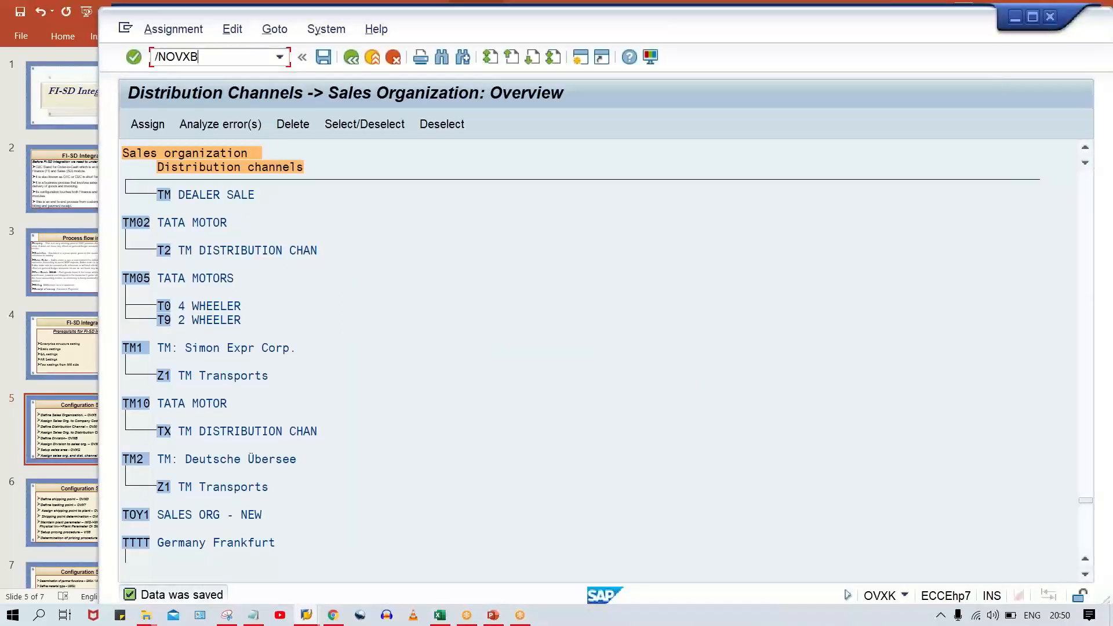
key(Return)
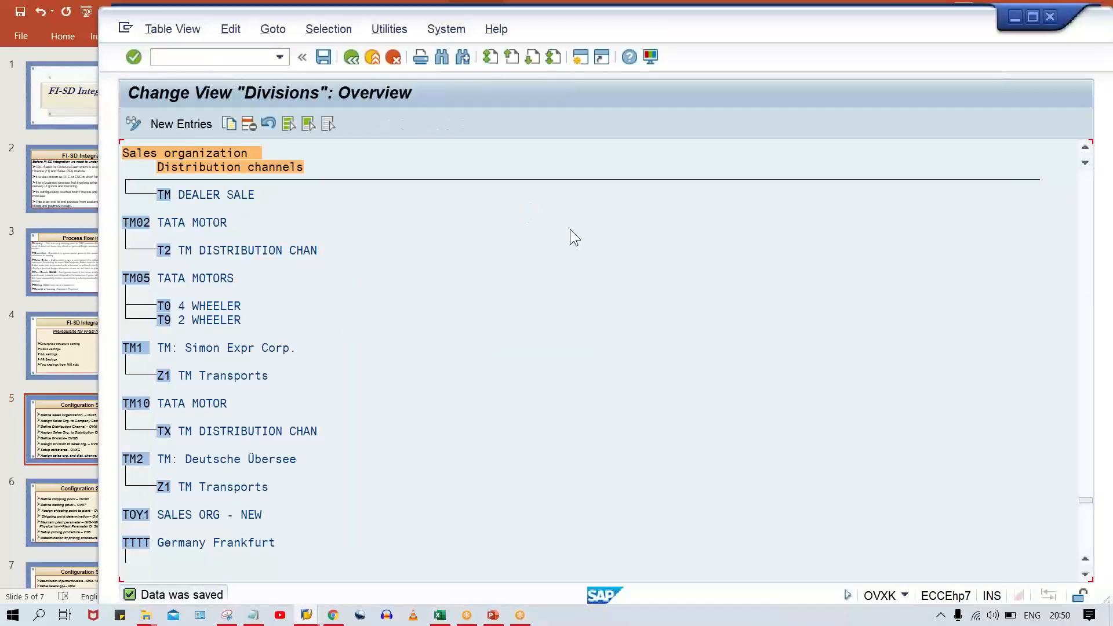
- Try to create a new division TM named TM DIVISION, and discard the entry
click(188, 124)
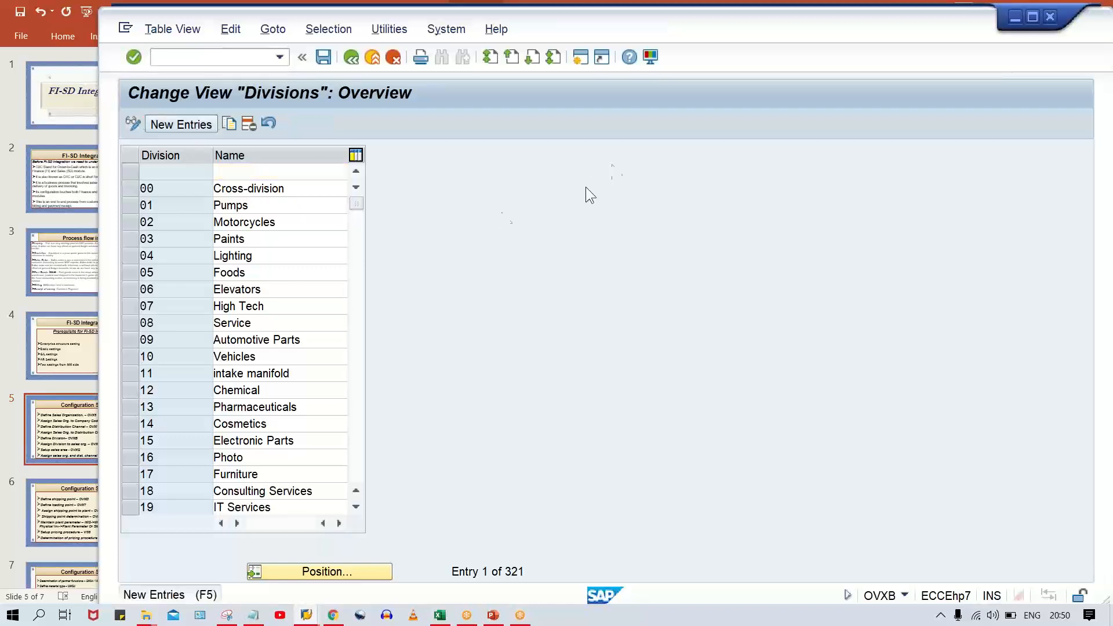
text(TM)
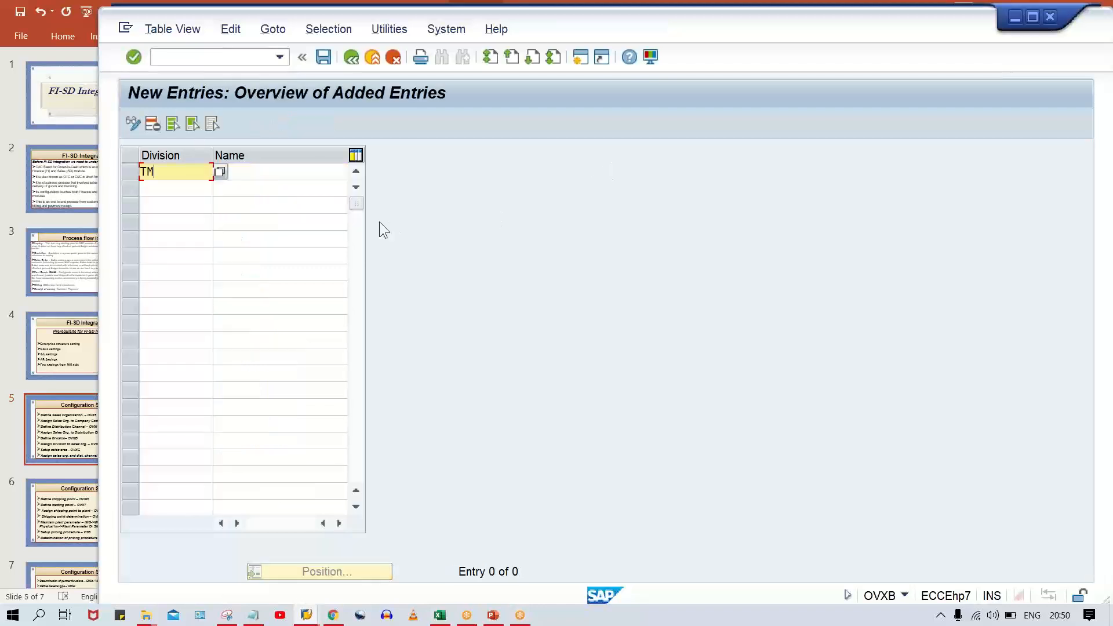
key(Tab)
text(TM DIVISION)
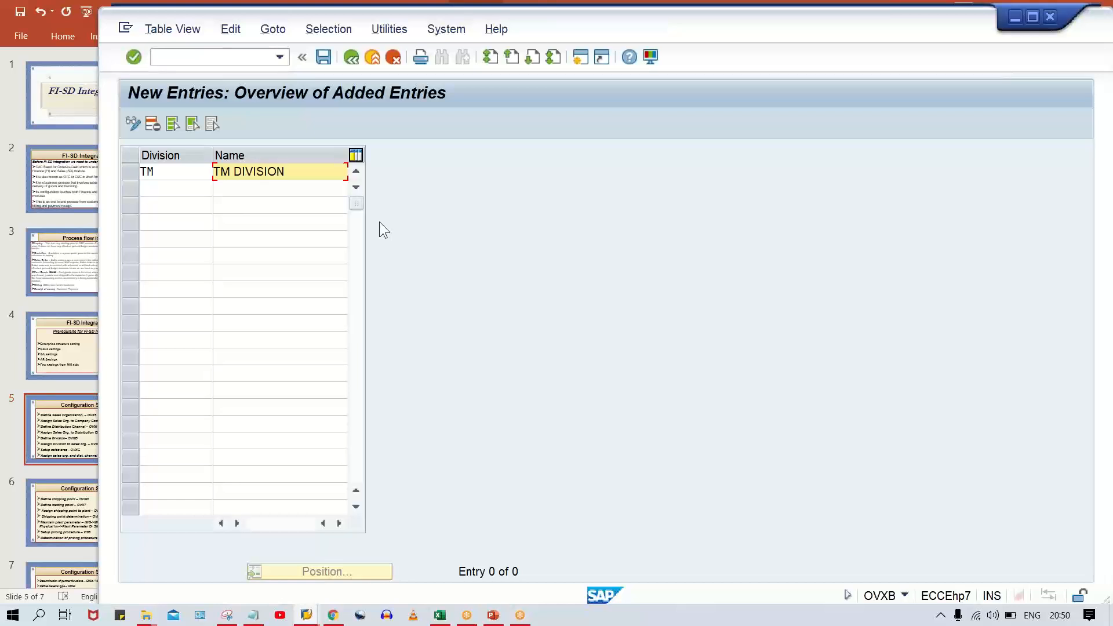
key(Return)
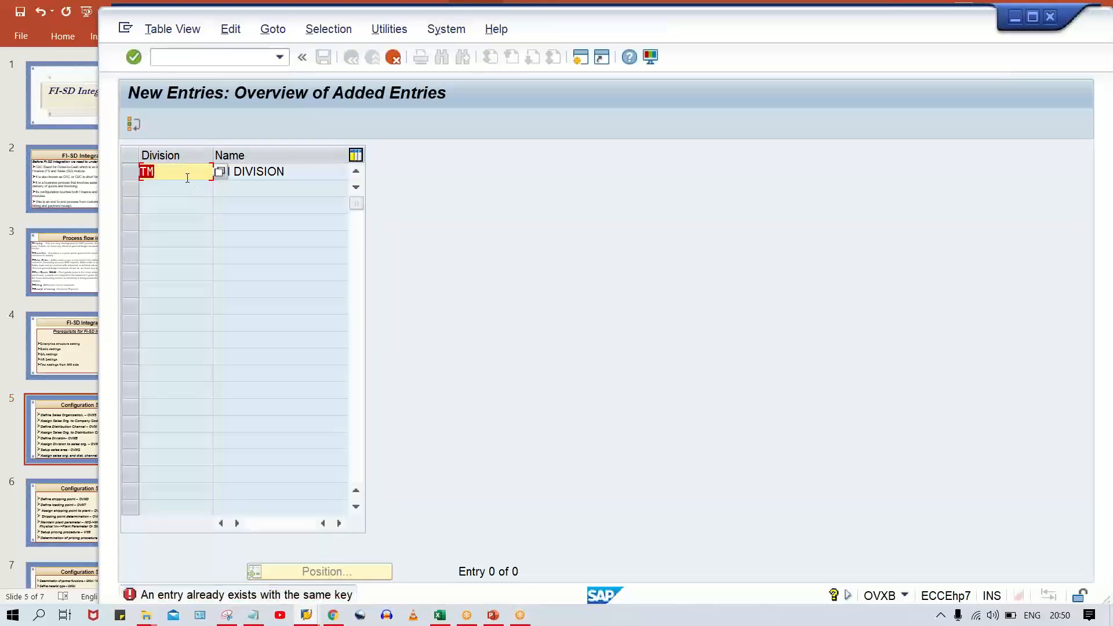
click(391, 58)
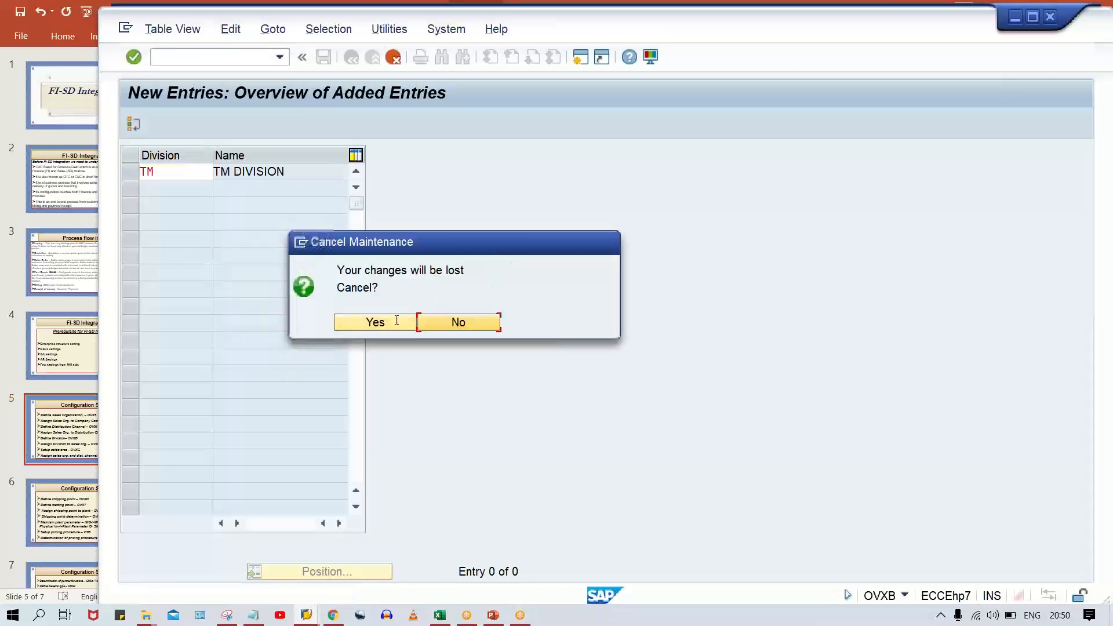
click(368, 321)
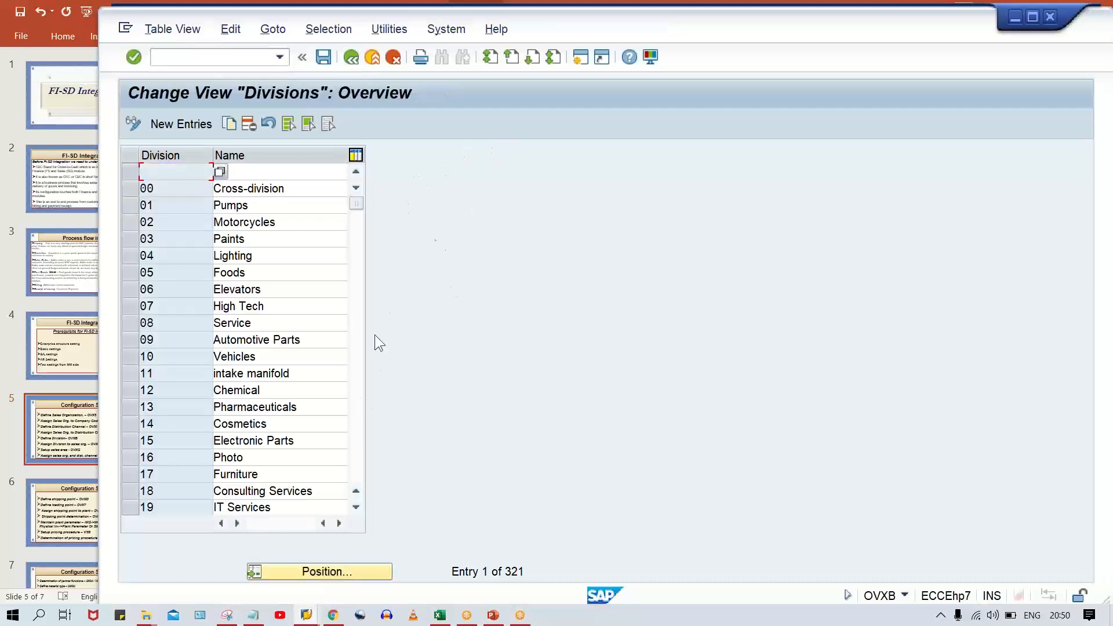
- Locate the existing division TM, rename it TATA MOTOR, and save the change in the customizing request
click(308, 568)
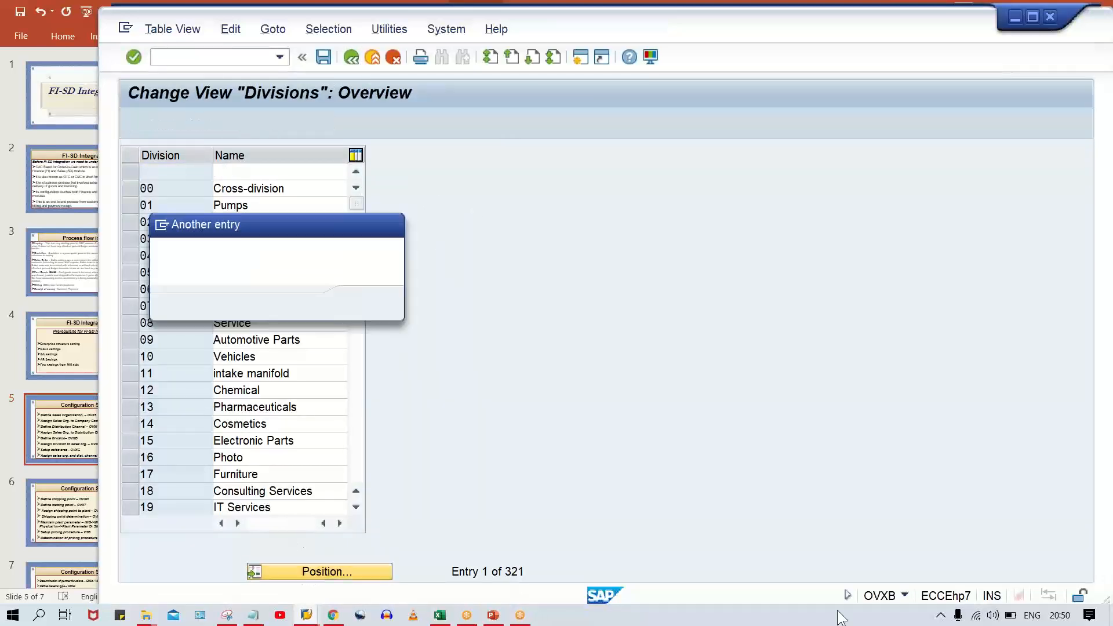
text(TM)
key(Return)
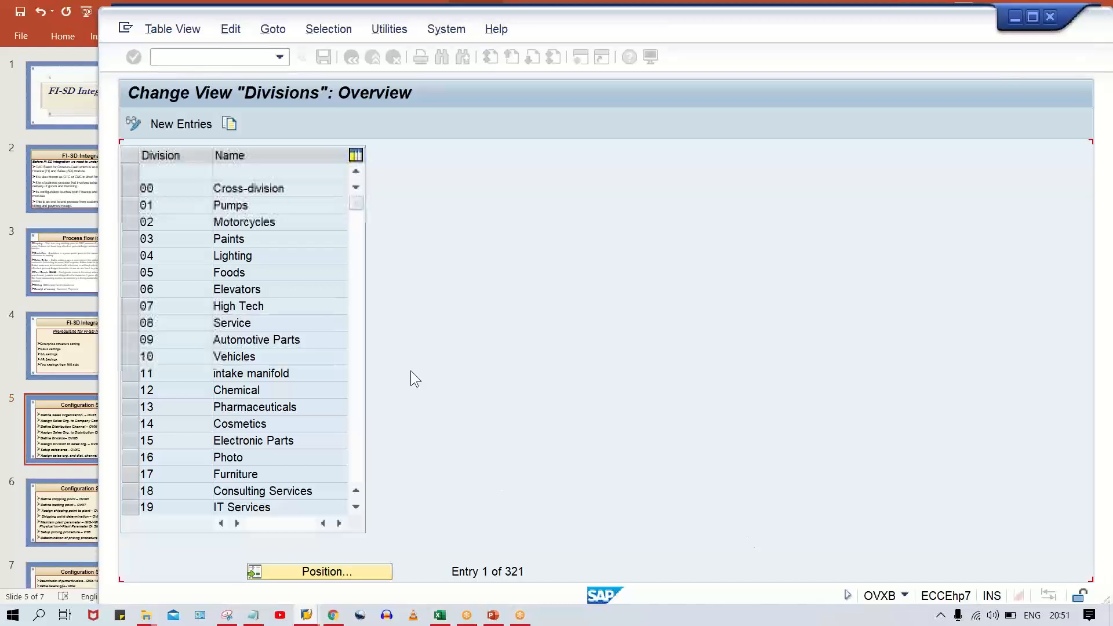
click(334, 170)
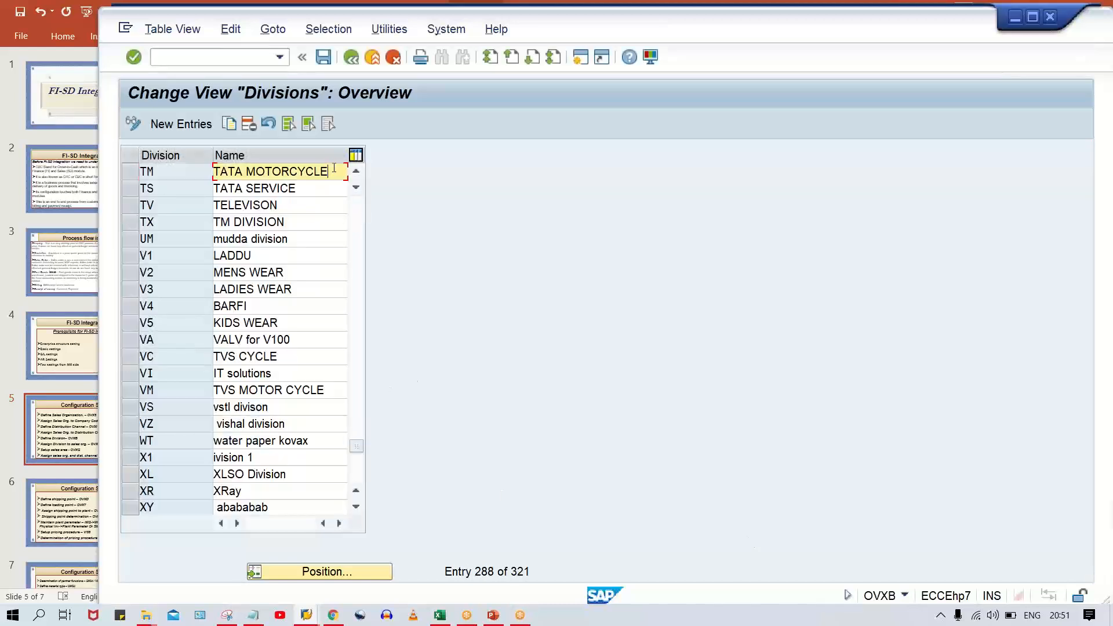
key(BackSpace)
key(BackSpace)
key(BackSpace)
key(BackSpace)
key(BackSpace)
key(ctrl+s)
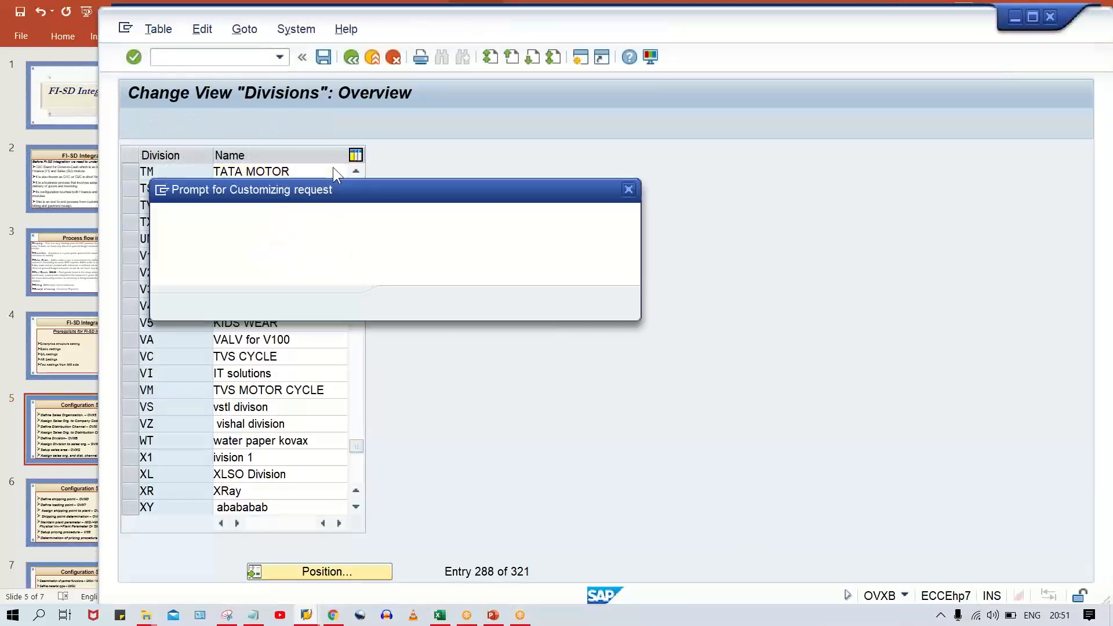
key(Return)
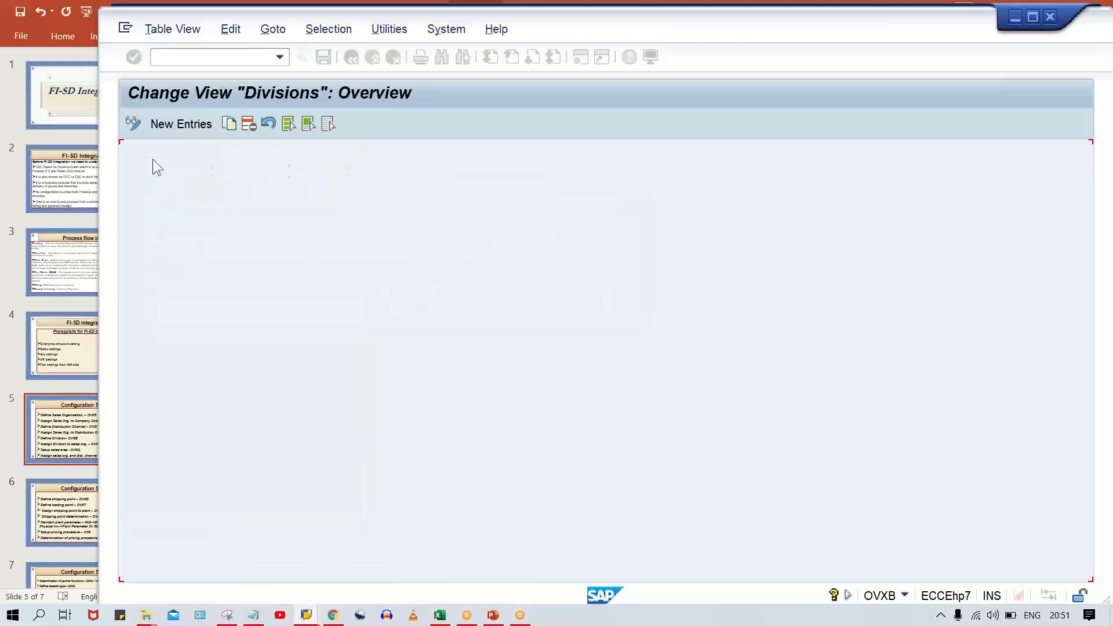
click(145, 171)
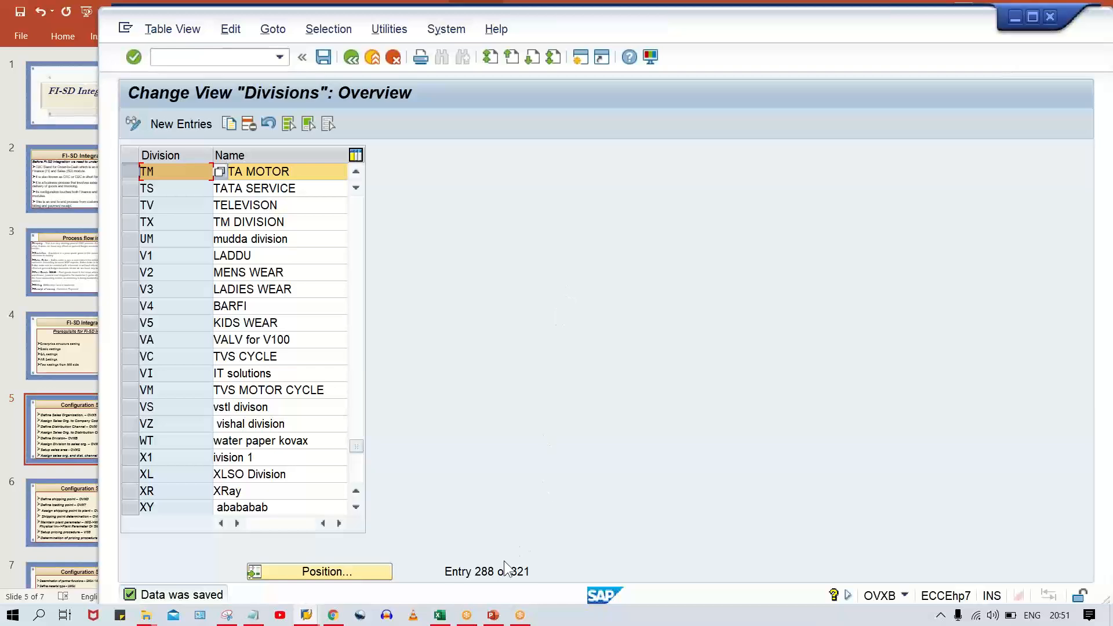
- Copy the code for assigning a division to the sales organization from the PowerPoint slide, and open transaction OVXA in SAP
click(493, 616)
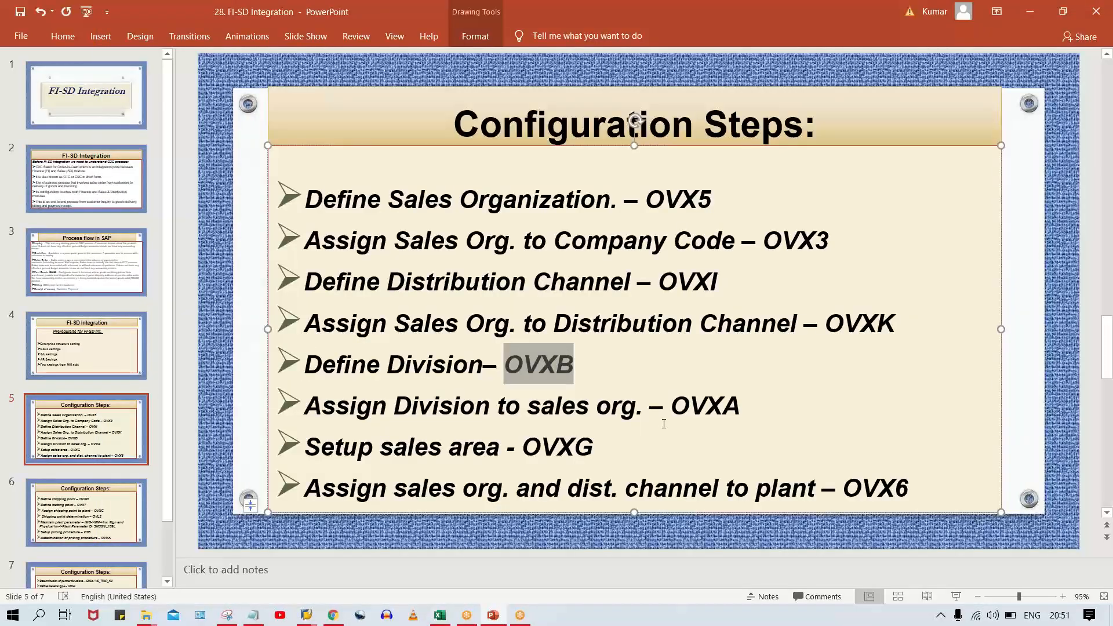
double_click(735, 406)
double_click(718, 405)
key(ctrl+c)
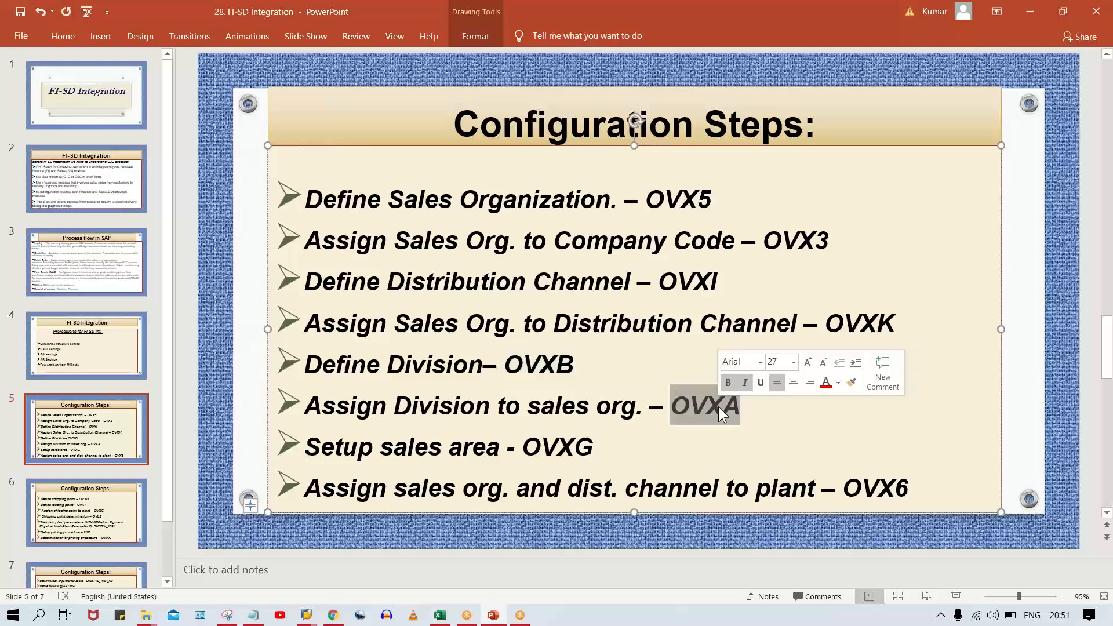
key(alt+Tab)
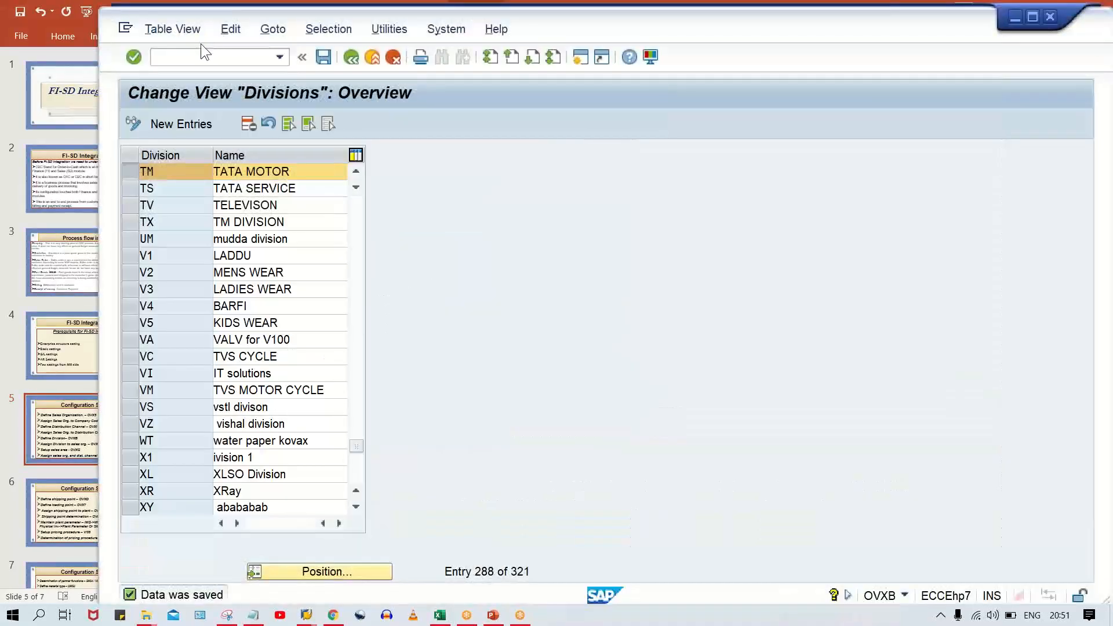
click(201, 56)
text(/N)
key(ctrl+v)
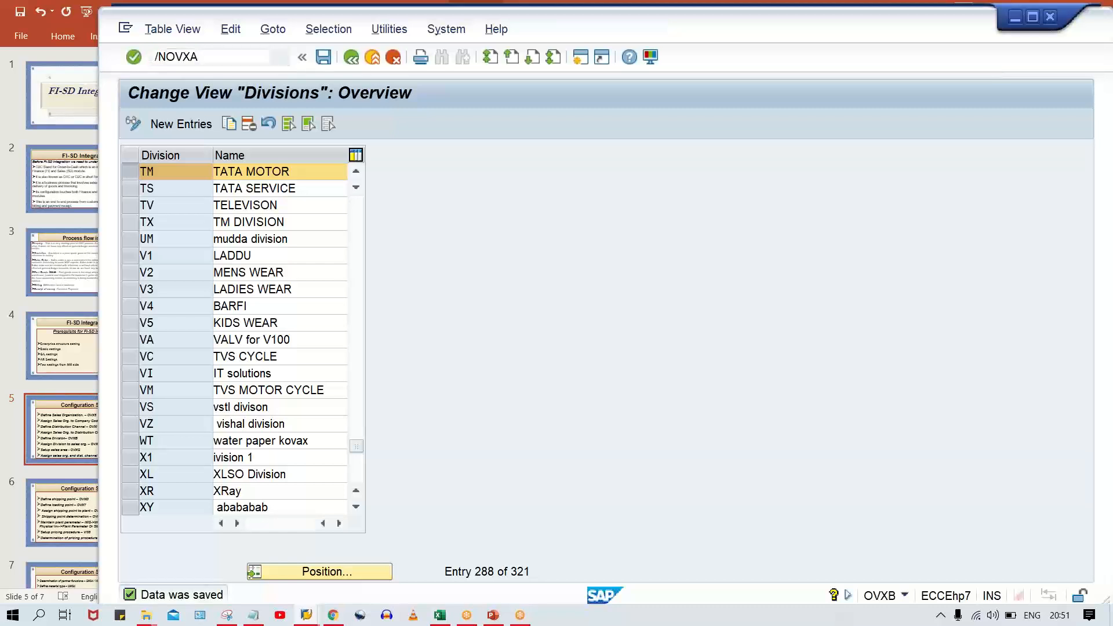
key(Return)
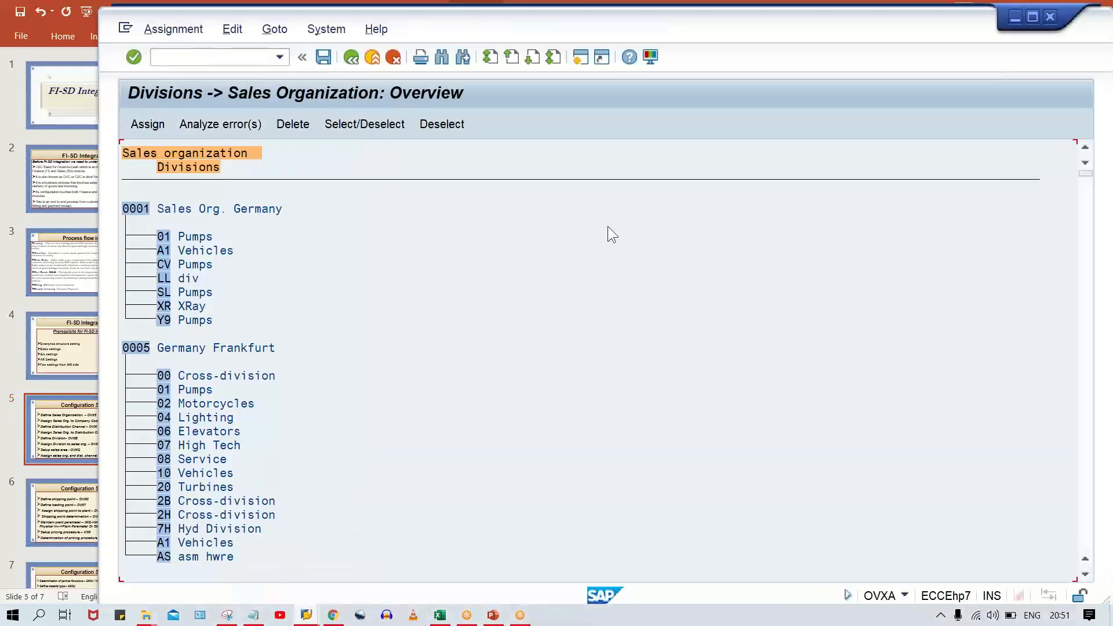
- Find sales organization TM00 in the divisions overview and start assigning divisions to it
key(ctrl+f)
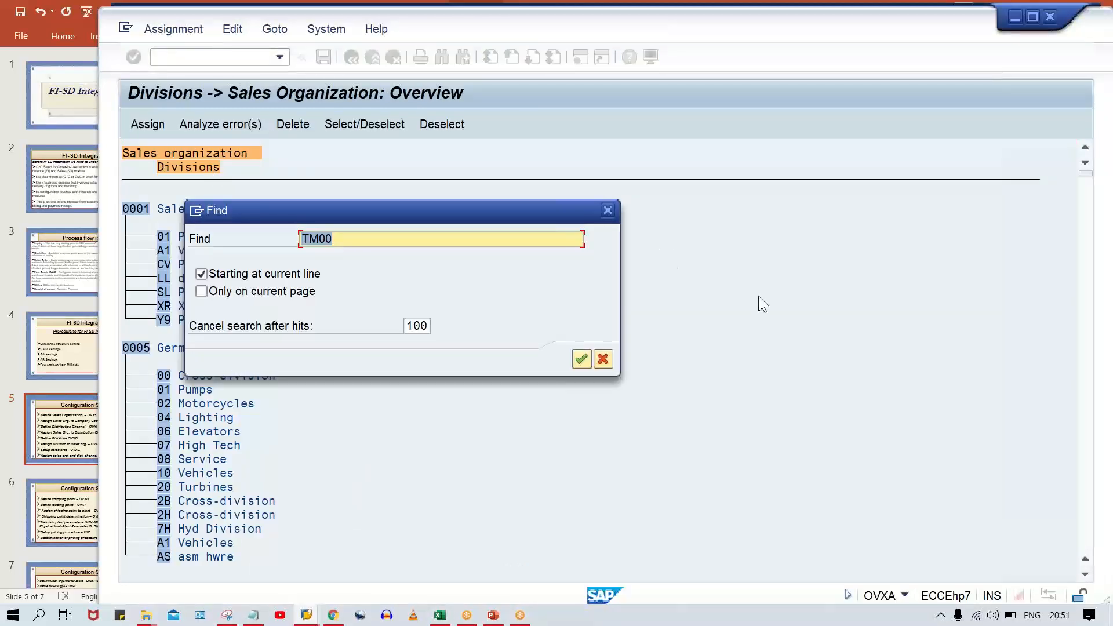
key(Return)
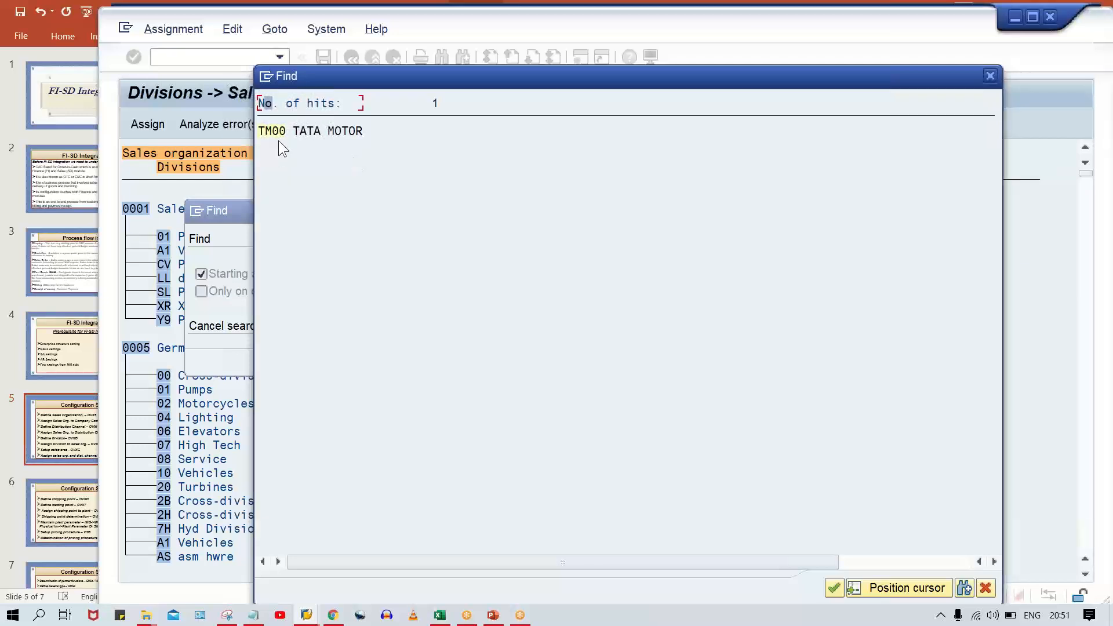
double_click(277, 134)
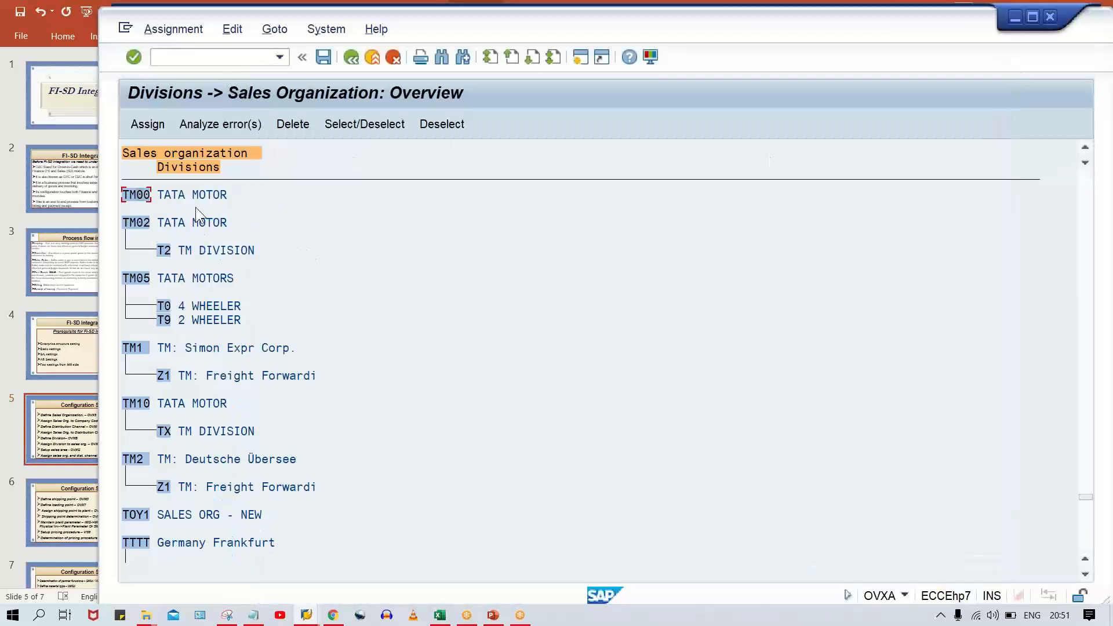
click(196, 196)
click(162, 125)
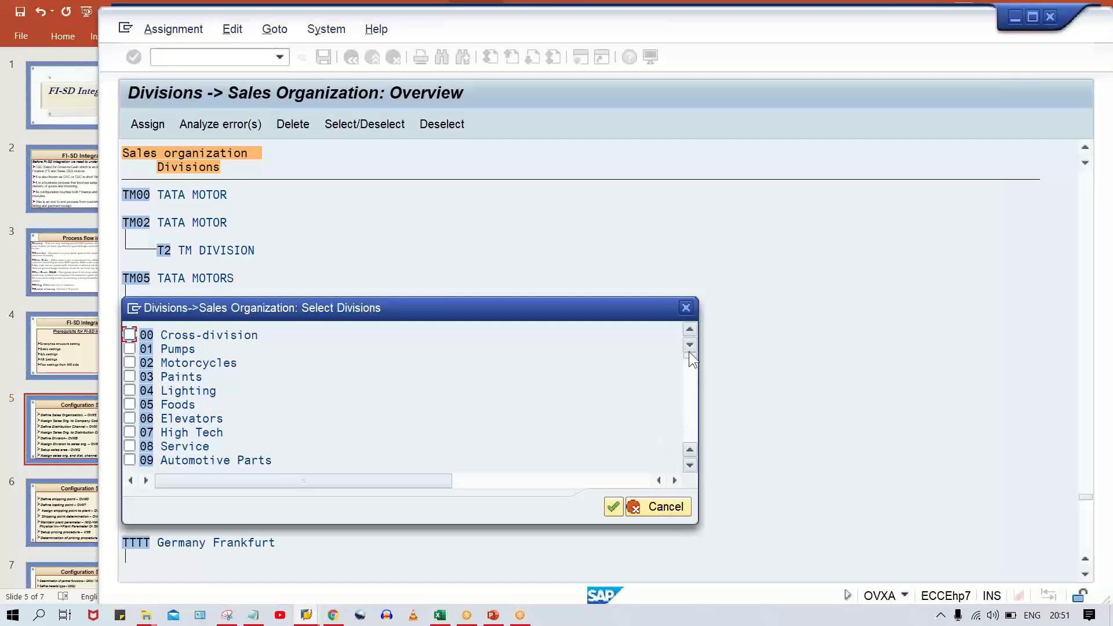
- Assign division TM (TATA MOTOR) to sales organization TM00 and save the assignment in the customizing request
drag(701, 419, 700, 418)
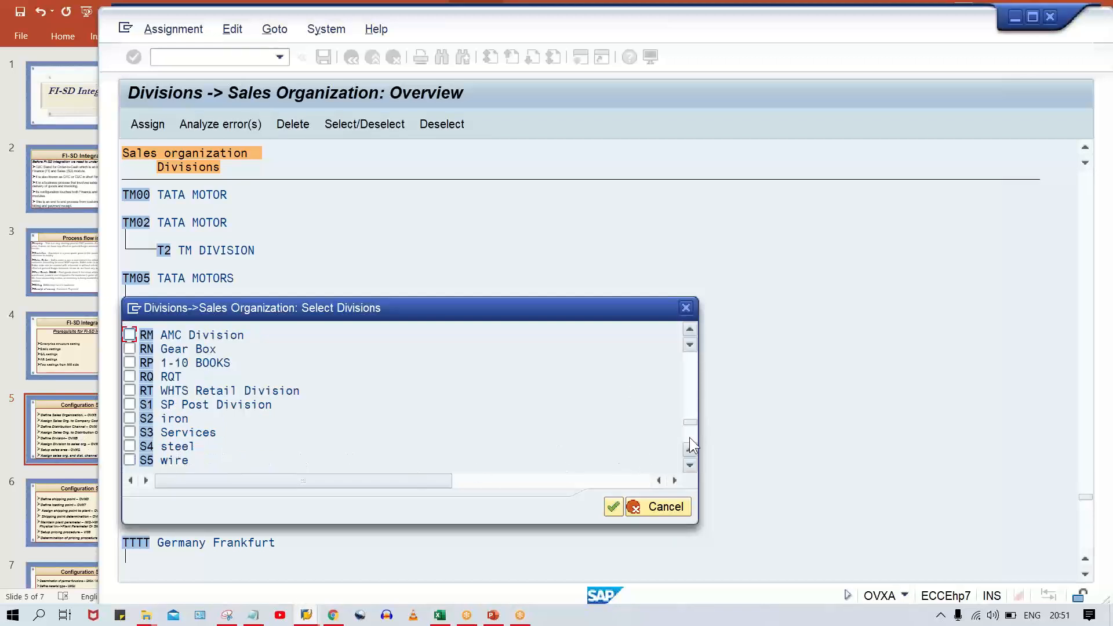
click(691, 438)
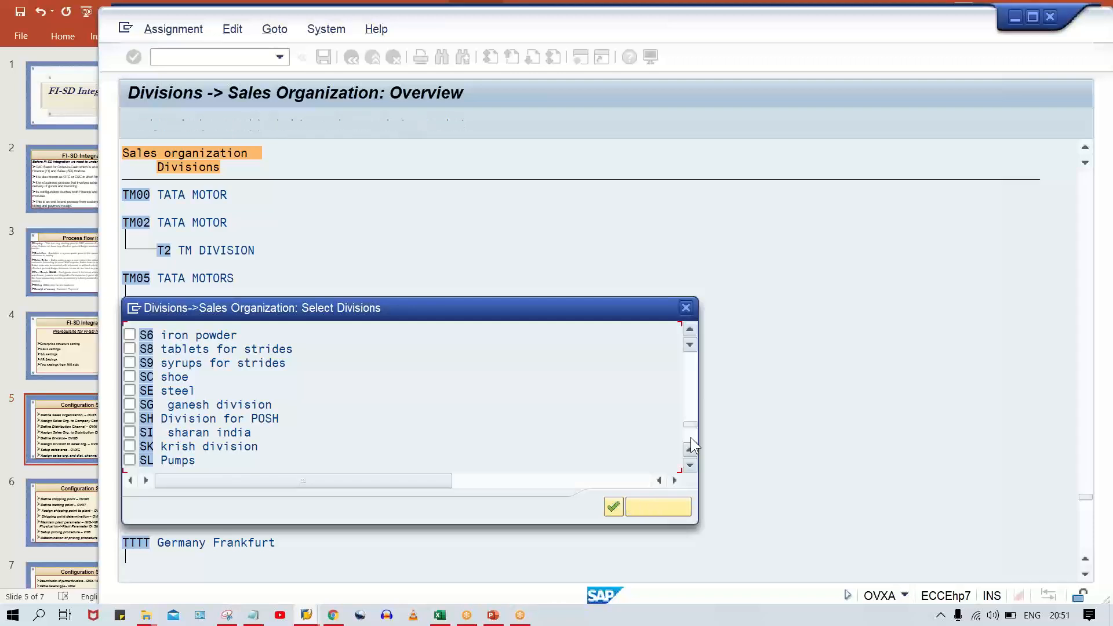
click(691, 438)
click(691, 438)
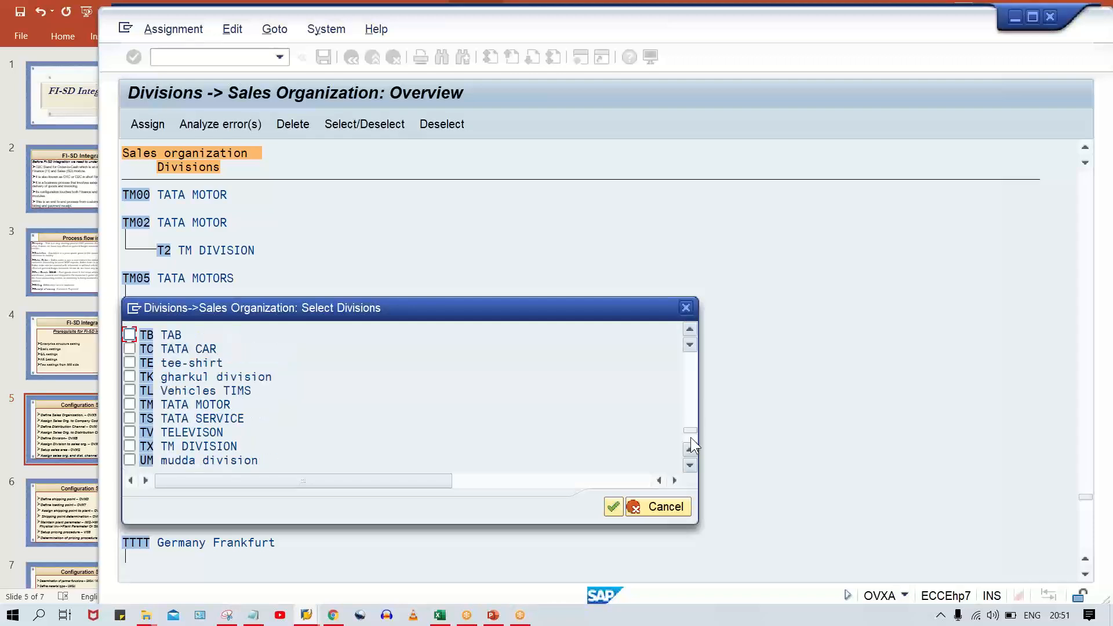
click(129, 404)
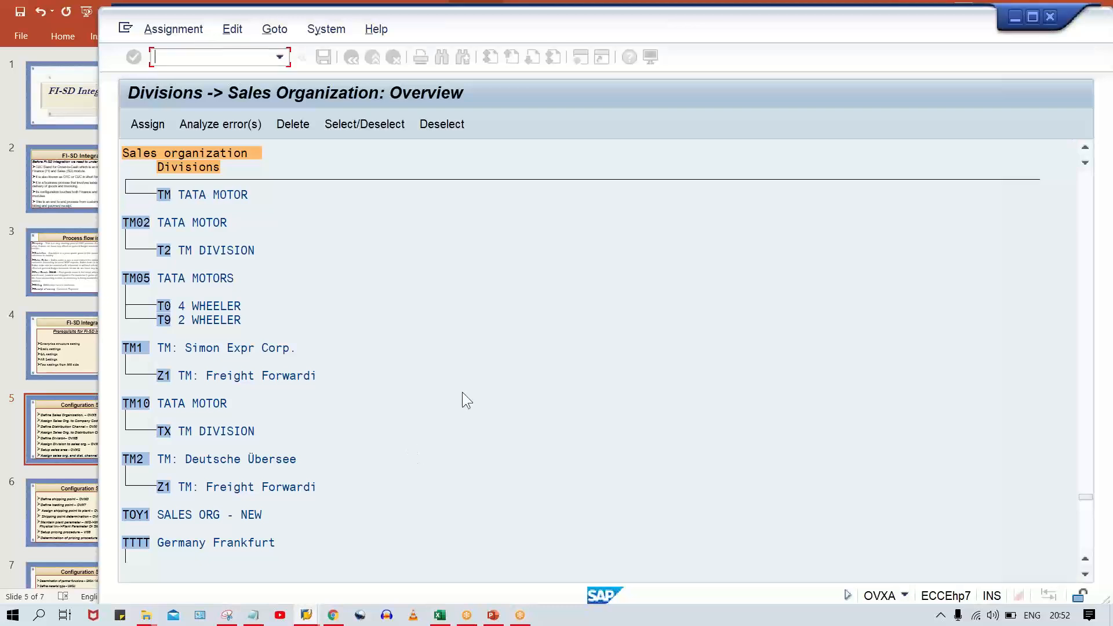
key(ctrl+s)
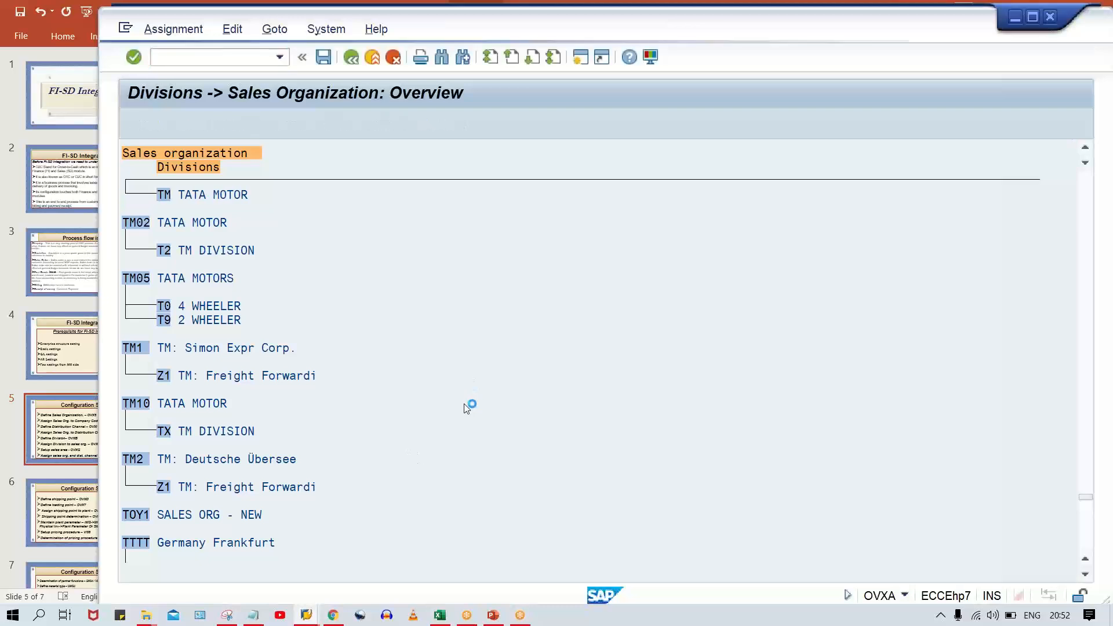
key(Return)
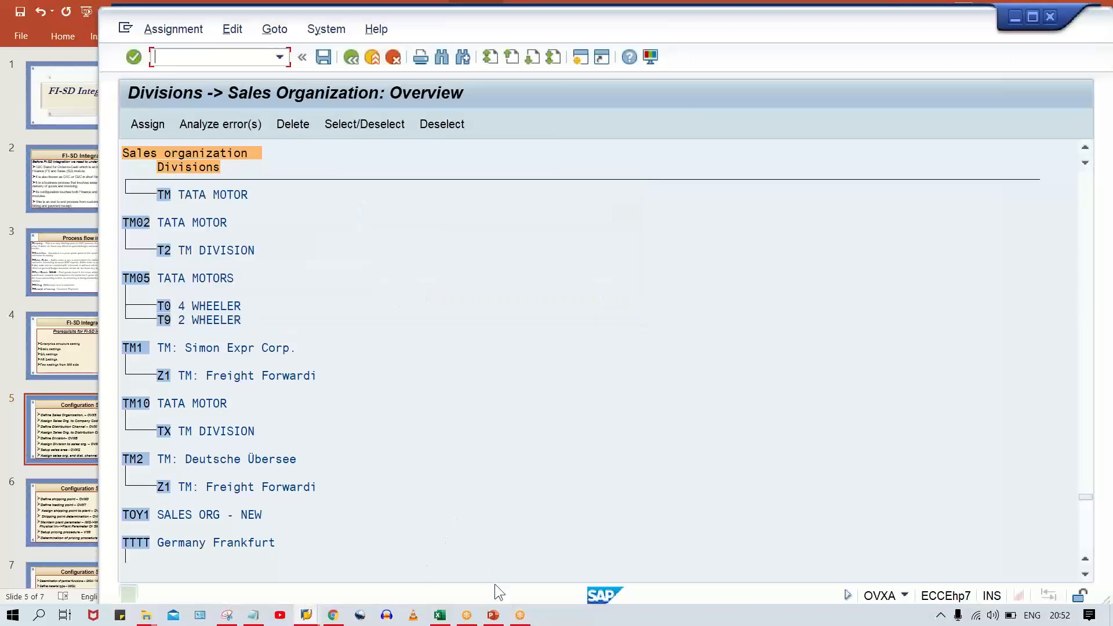
- Switch to the PowerPoint slide and copy the transaction code for setting up the sales area
click(487, 610)
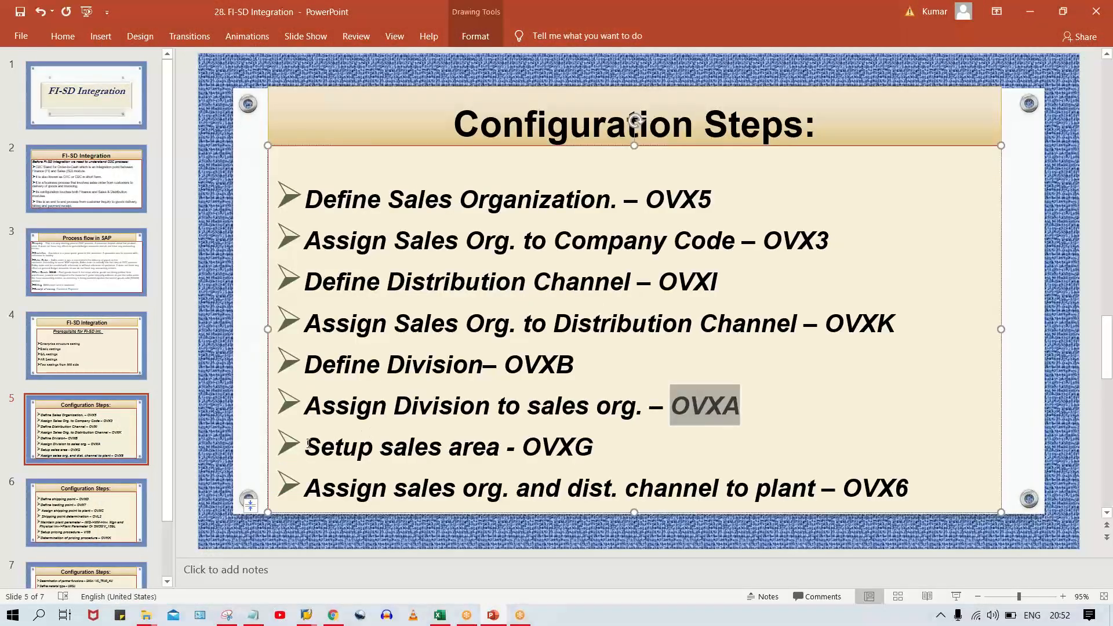
double_click(565, 448)
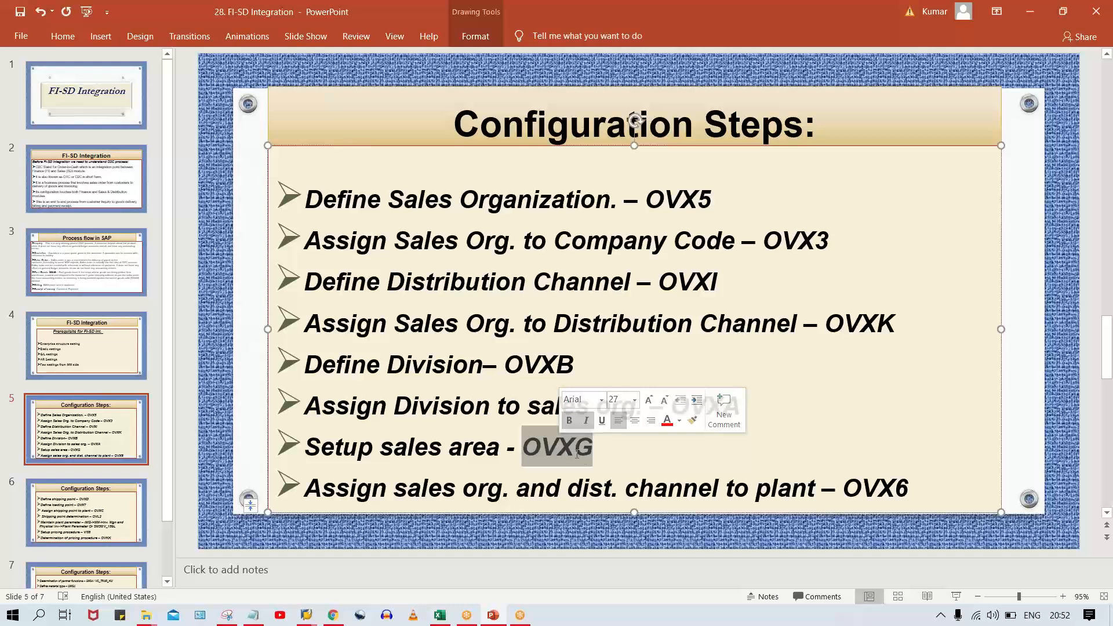
- Switch to the Class workbook in Excel and enter TM00 in G2 and TM in G3 of Sheet5
click(436, 615)
click(520, 199)
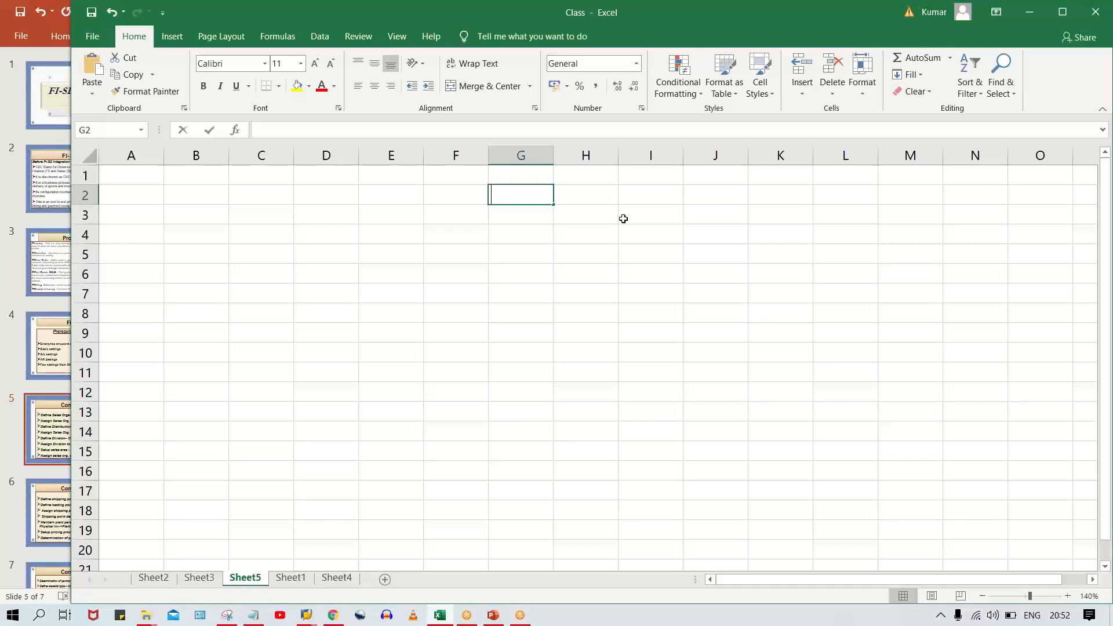
text(TM00)
key(Return)
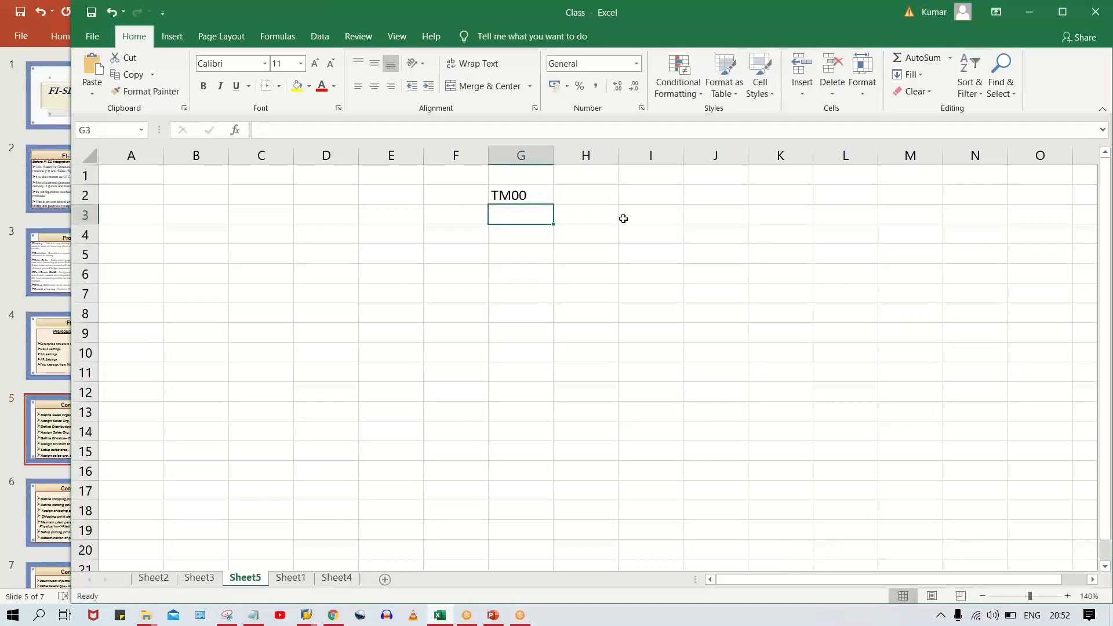
text(TM)
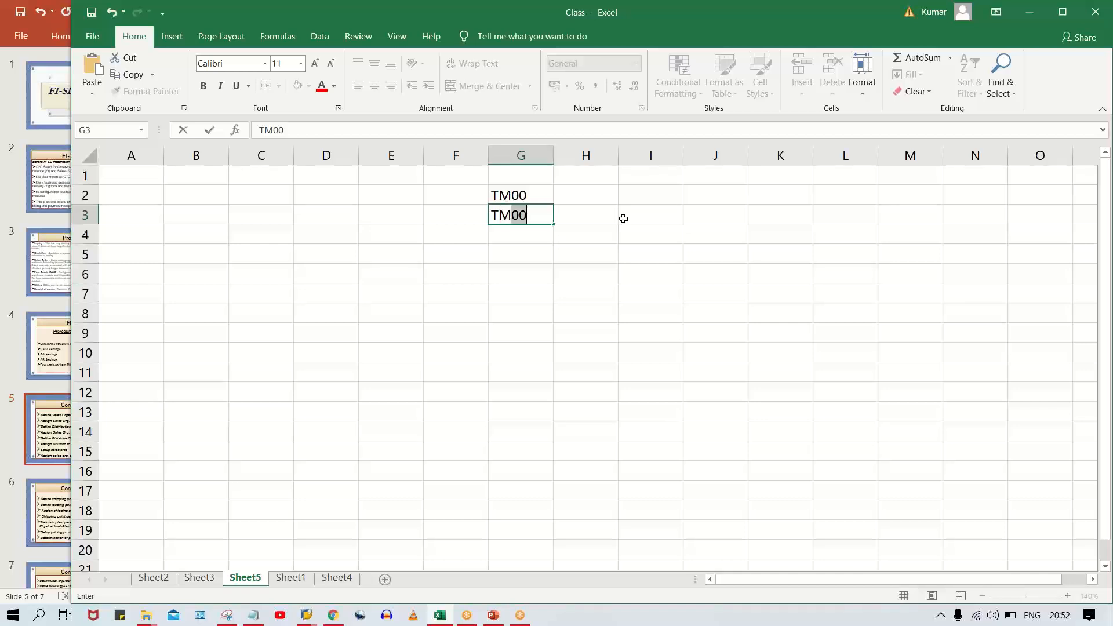
key(BackSpace)
key(Return)
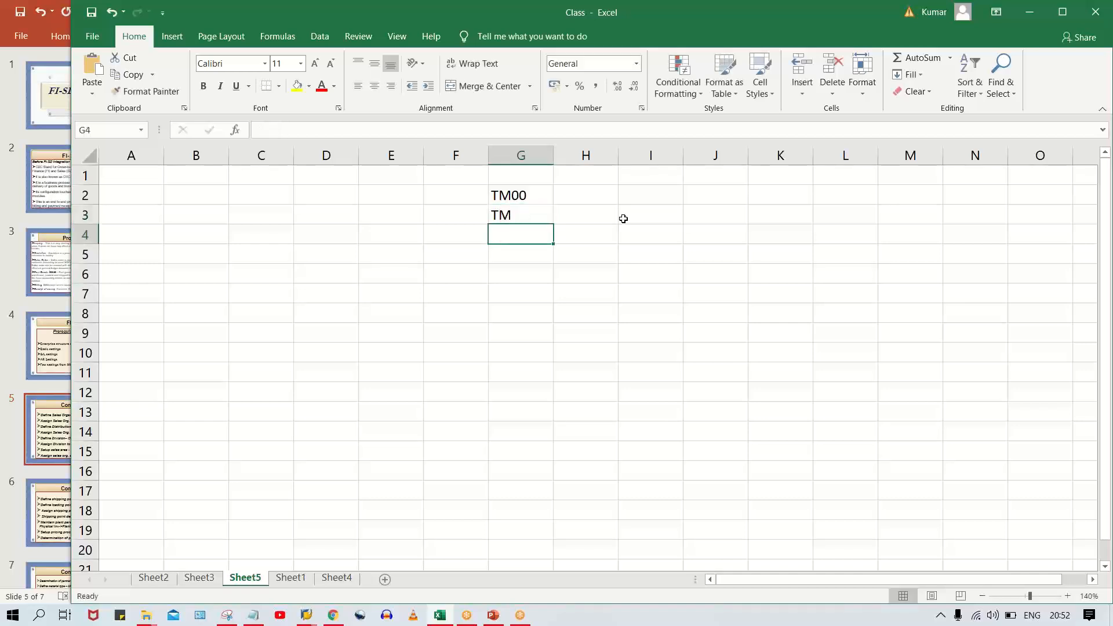
- Label F3 as DC and F4 as DV, and enter TM in G4 beside the DV label
click(440, 222)
text(DC)
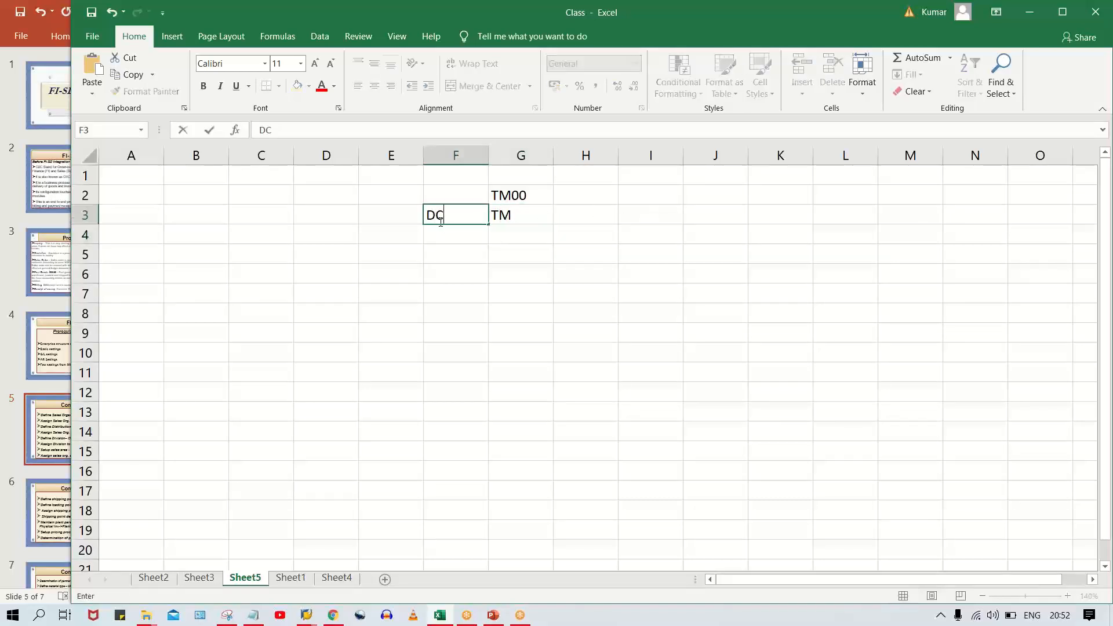
key(Return)
text(DV)
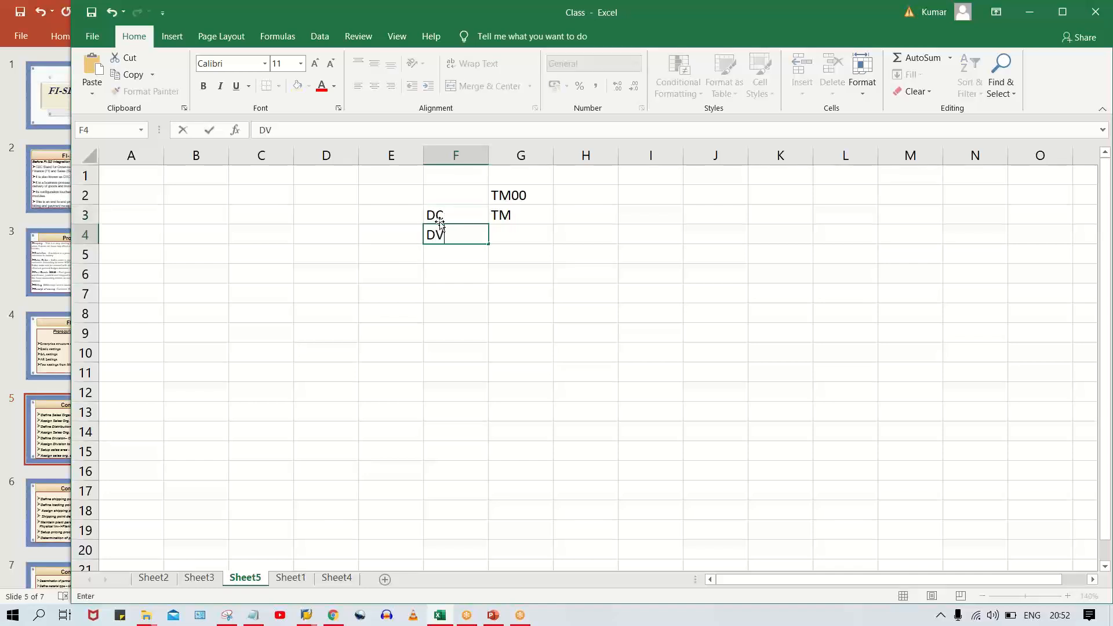
key(Tab)
text(TM)
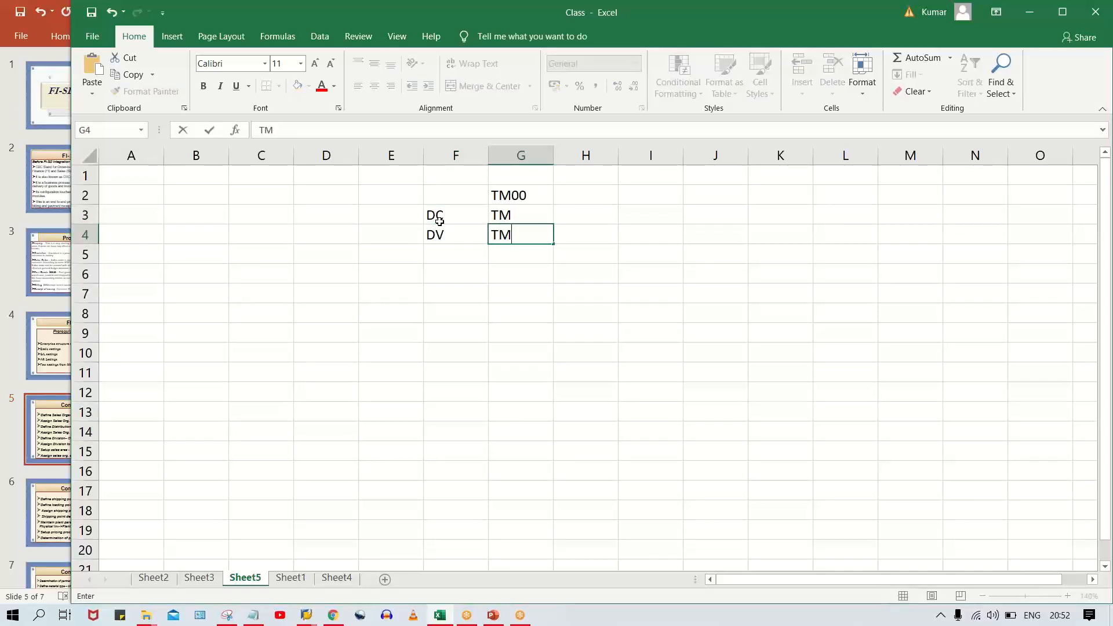
key(Return)
- Enter TX in H3 and H4 as a second distribution channel and division for the example
click(580, 220)
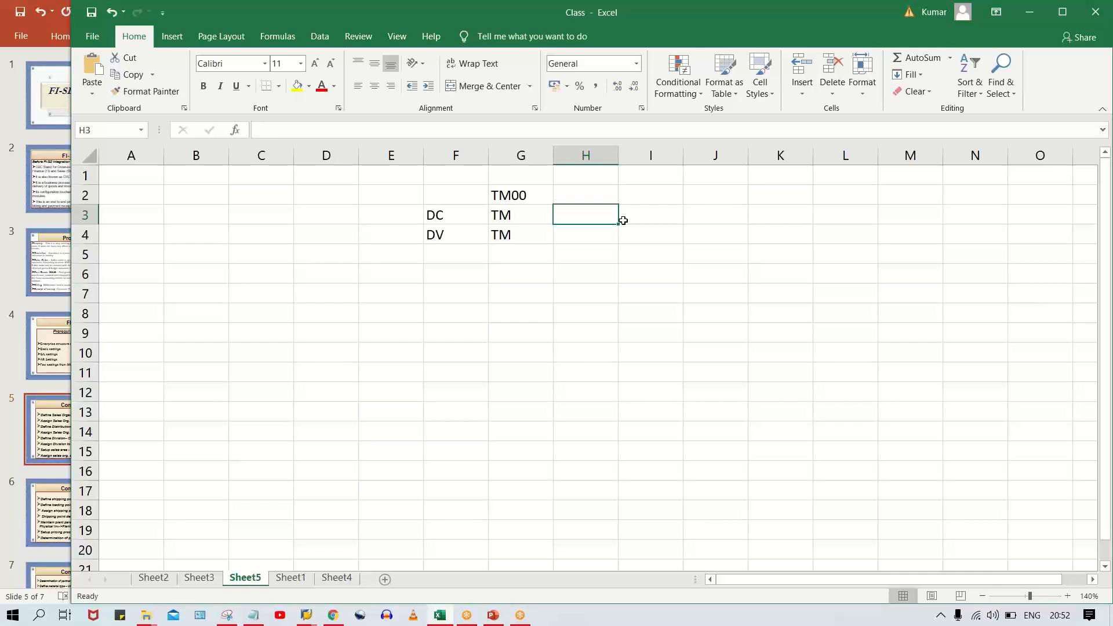
text(TX)
key(Return)
text(TX)
key(Return)
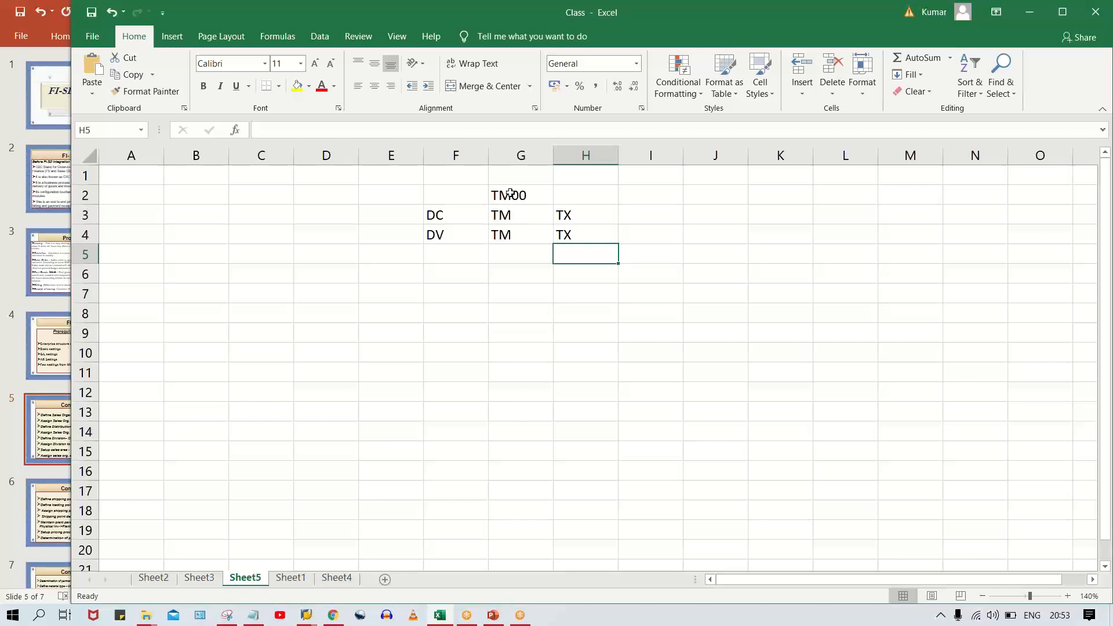
- Examine how sales organization TM00 combines with the TM and TX distribution channels and divisions in the example
drag(510, 193, 510, 234)
drag(520, 195, 566, 233)
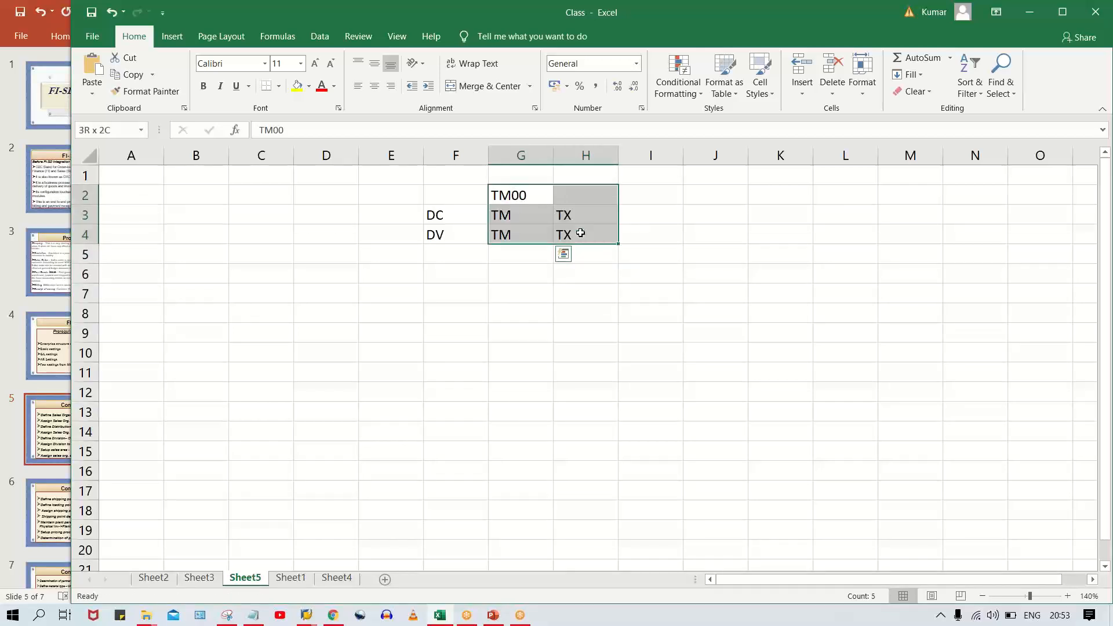
click(530, 194)
ctrl+click(585, 220)
ctrl+click(584, 235)
click(503, 247)
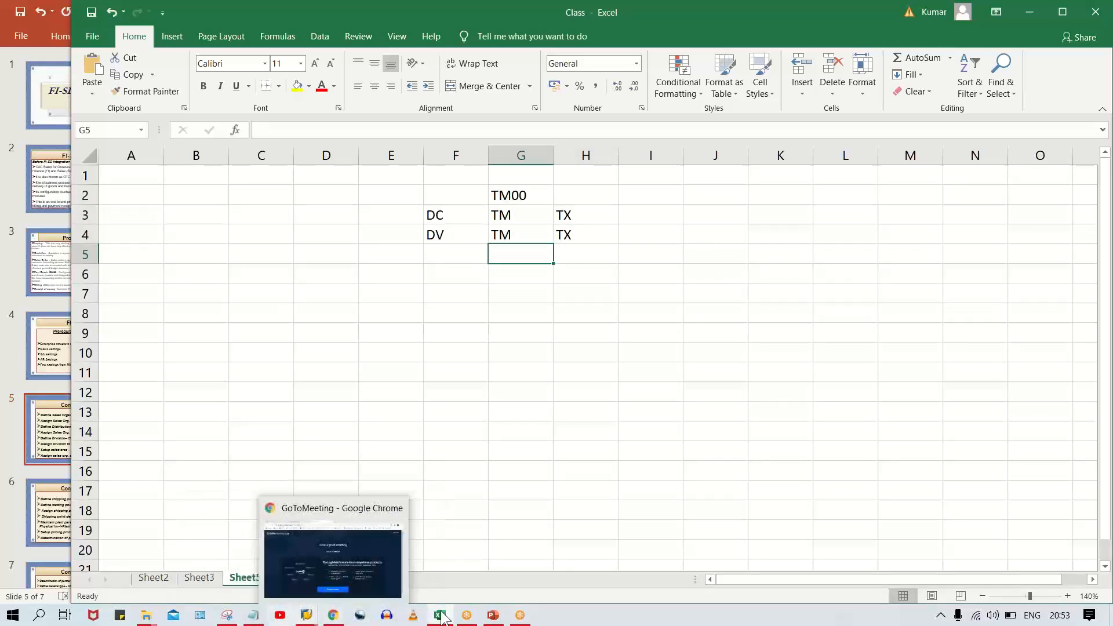
click(503, 200)
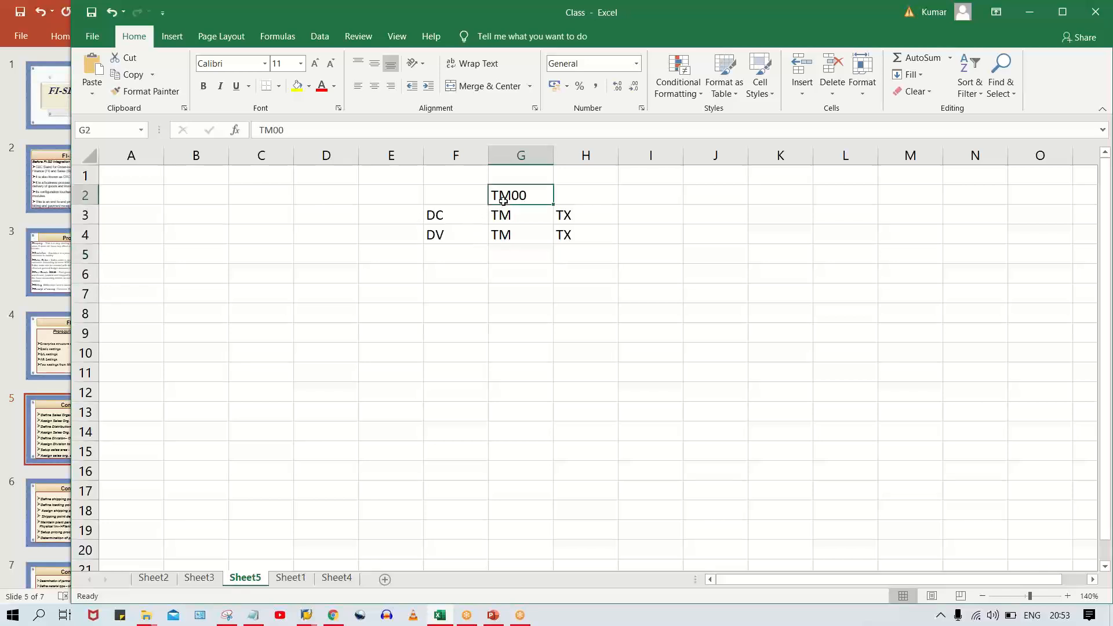
click(510, 214)
click(512, 234)
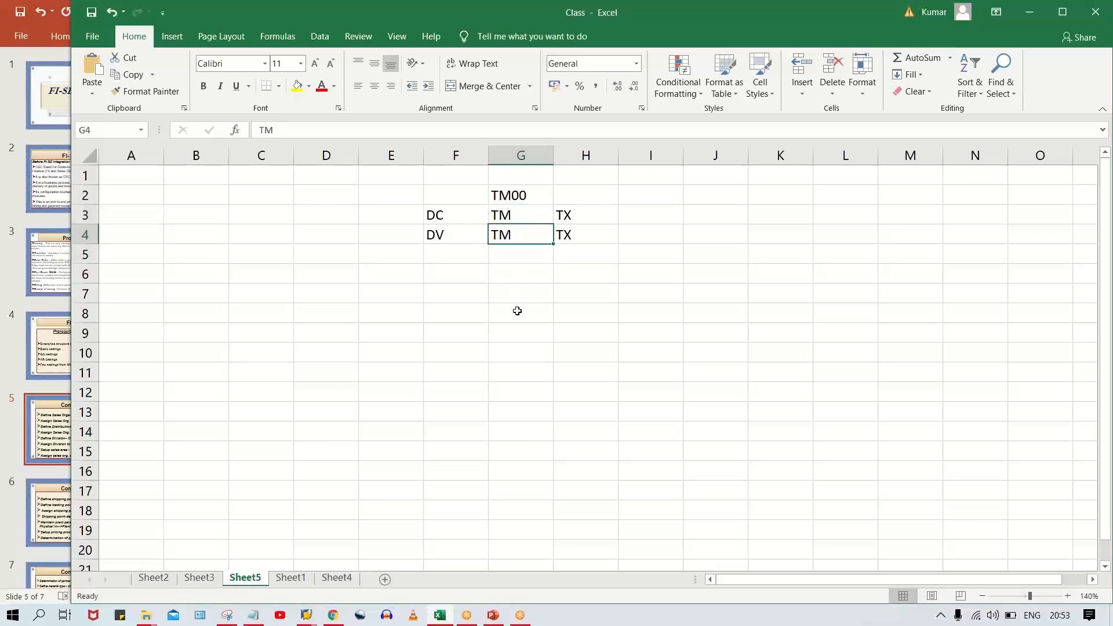
click(524, 203)
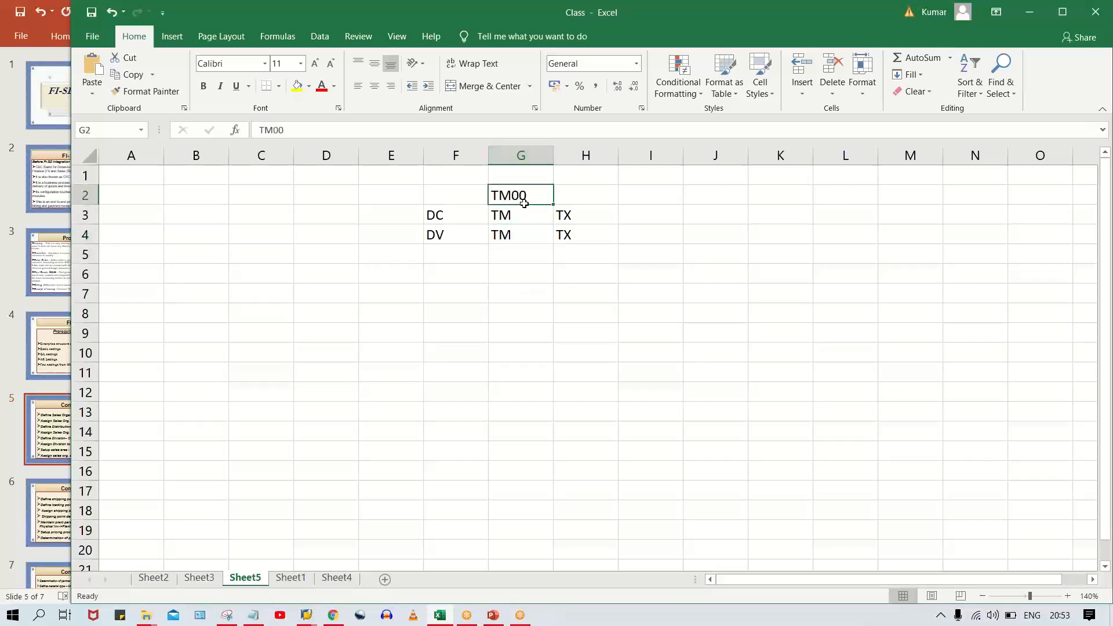
click(524, 214)
click(518, 236)
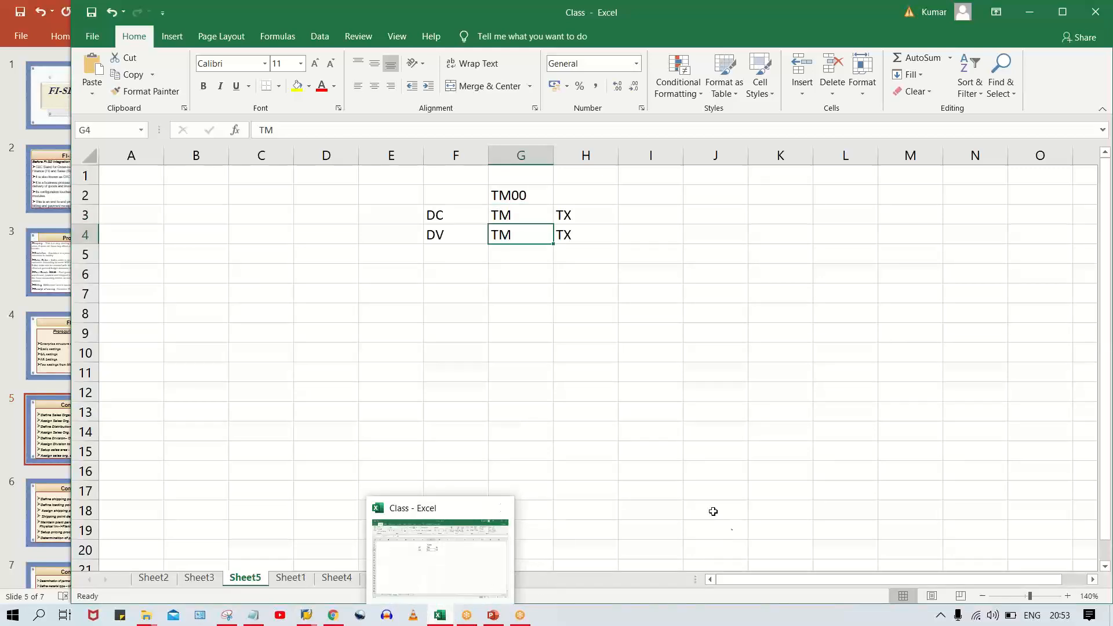
- Check the sales area setup code on the PowerPoint slide, and open transaction OVXG in SAP
click(493, 616)
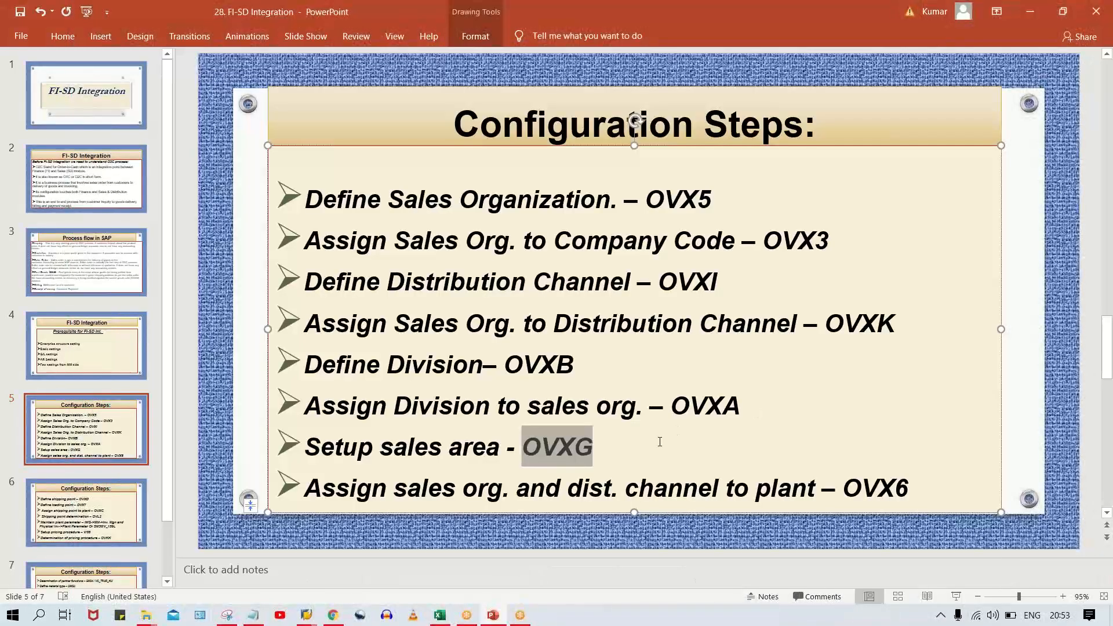
mouse_move(306, 615)
click(391, 567)
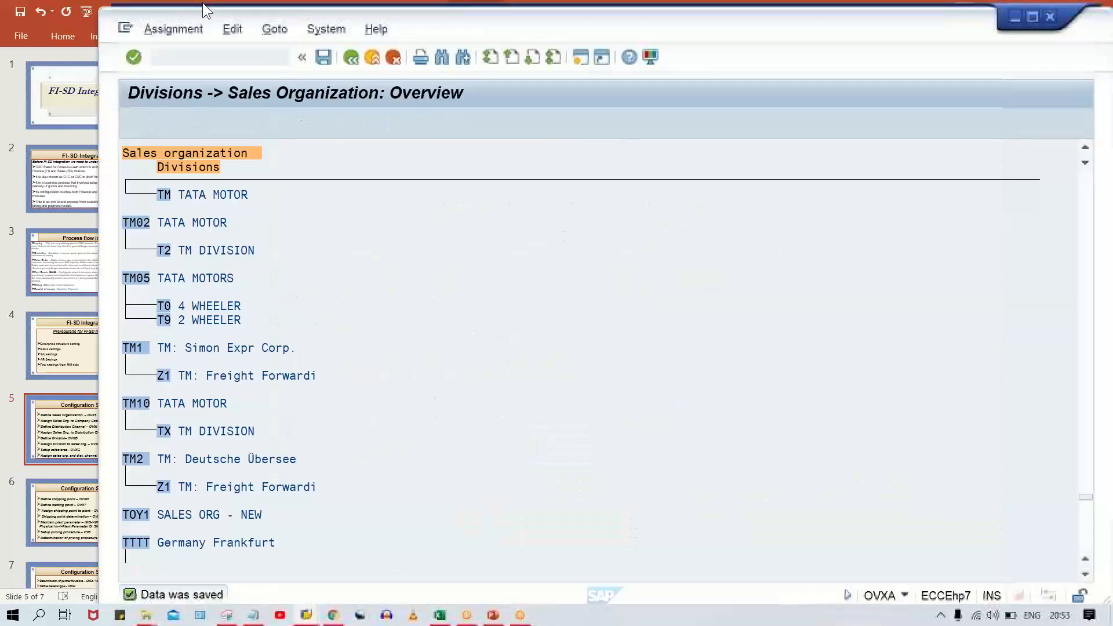
text(/NOVXG)
key(Return)
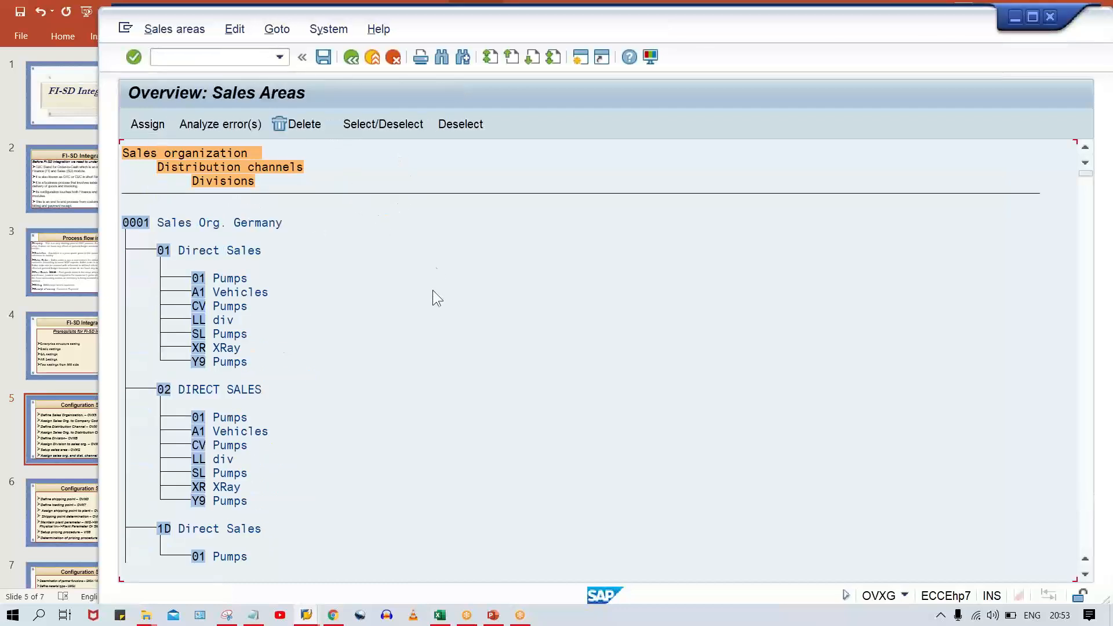
- Find sales organization TM00 in the sales areas overview and try to assign a distribution channel to it
key(ctrl+f)
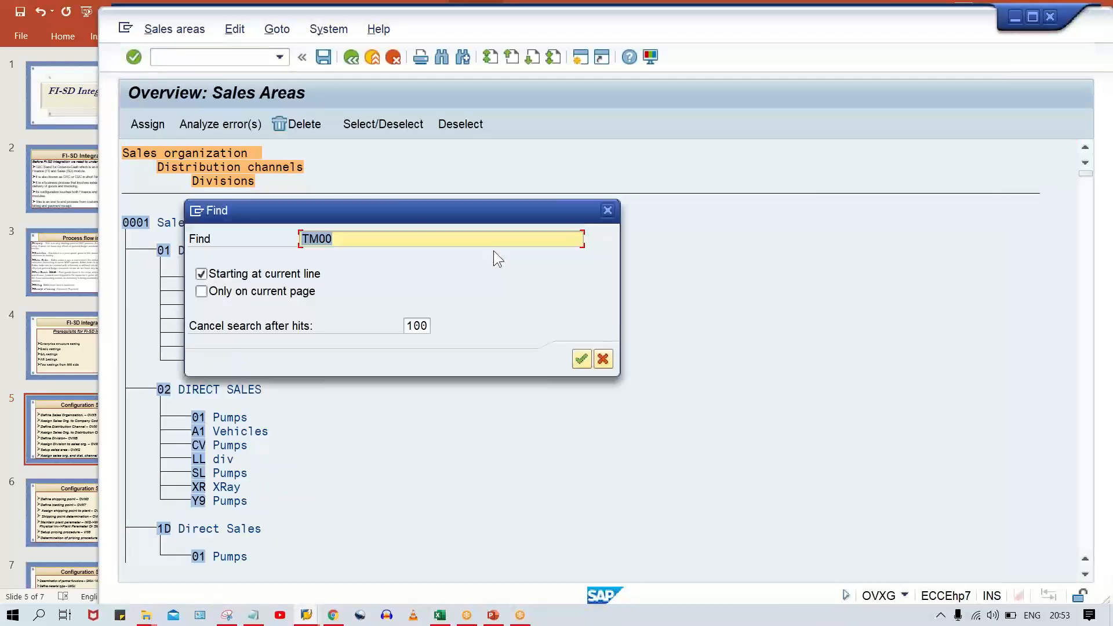
key(Return)
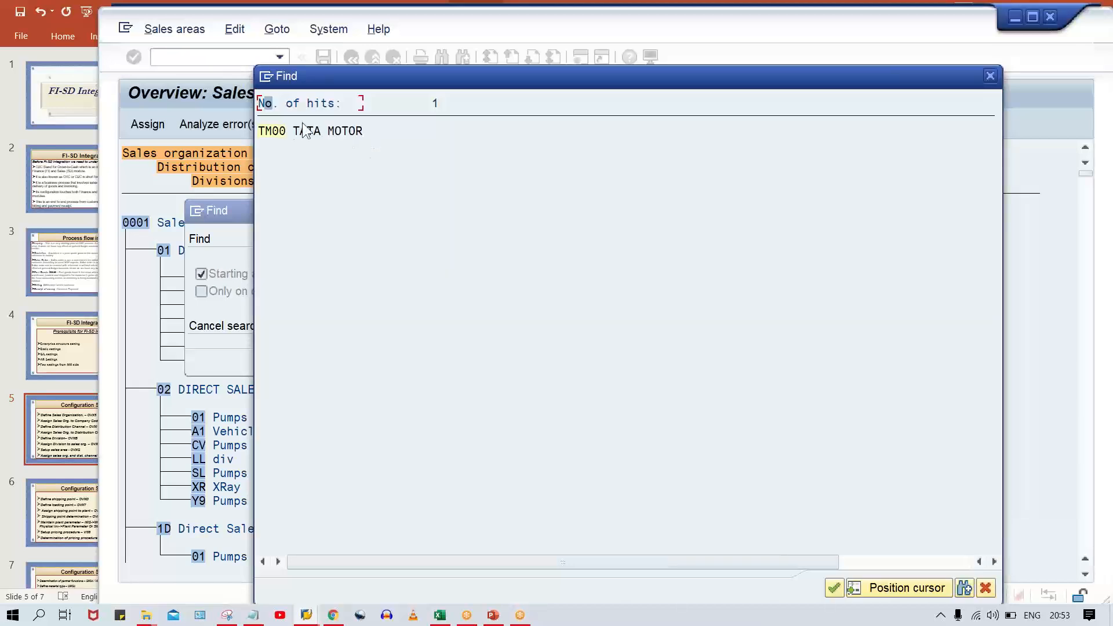
double_click(387, 133)
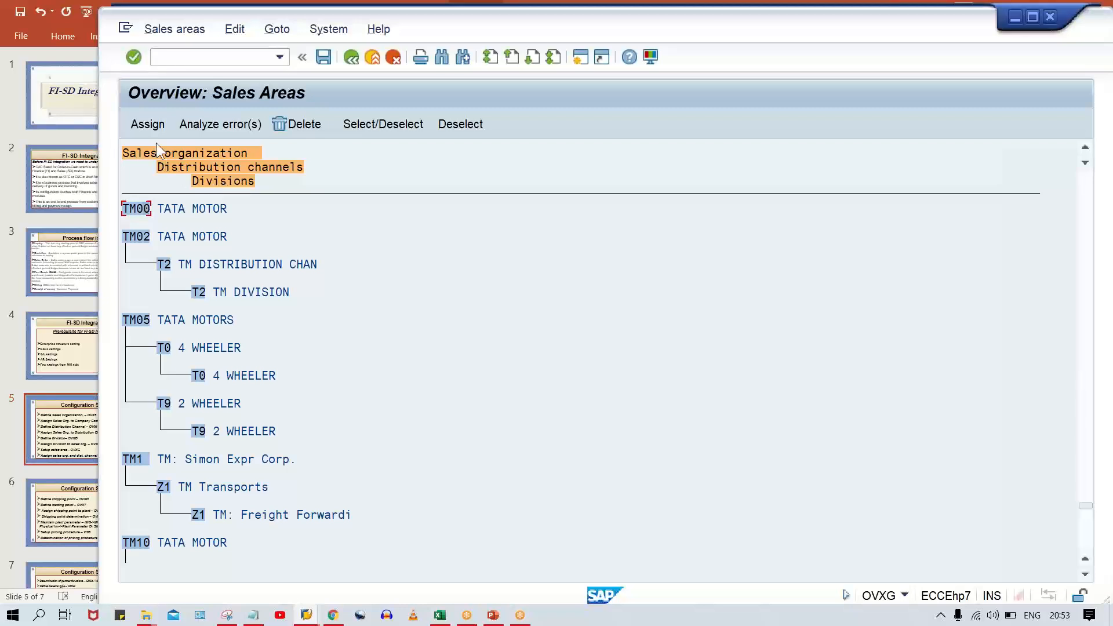
click(143, 123)
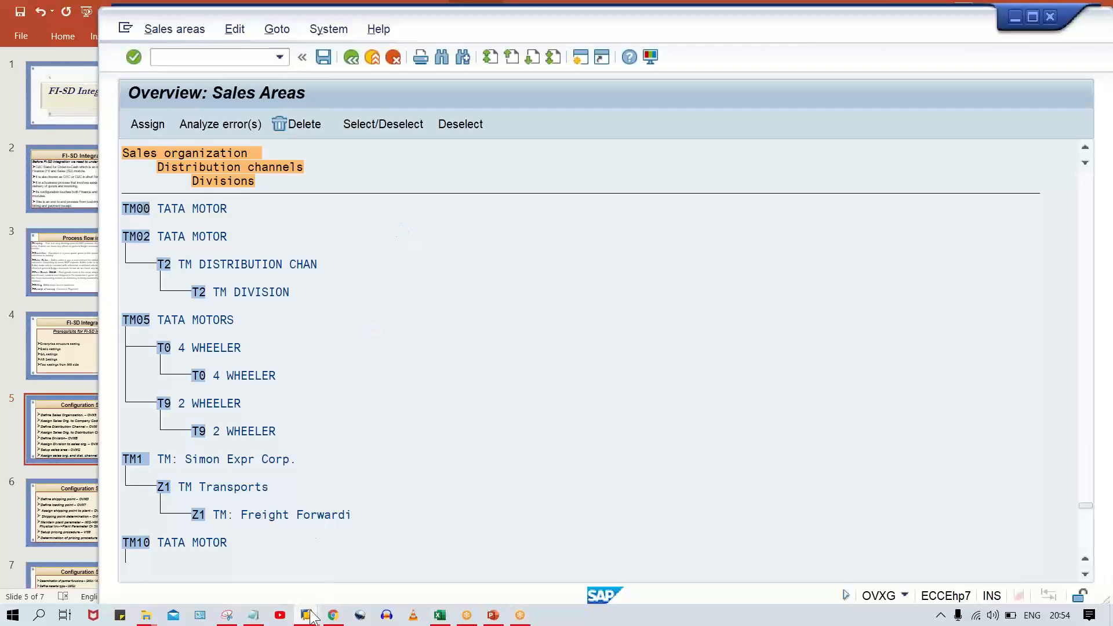
mouse_move(307, 616)
mouse_move(242, 540)
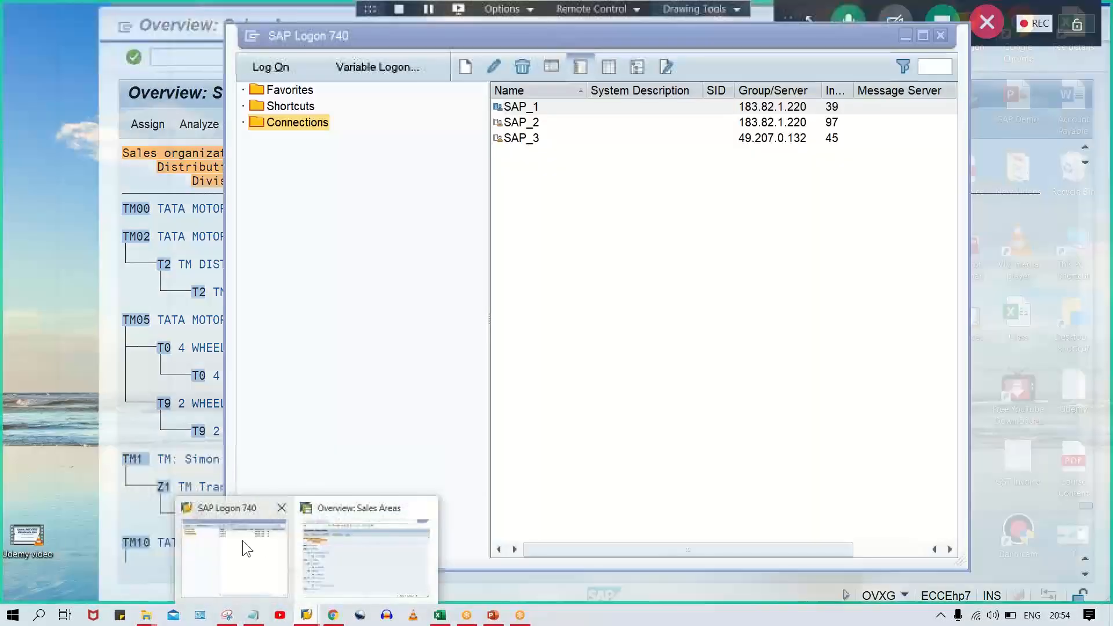
click(351, 533)
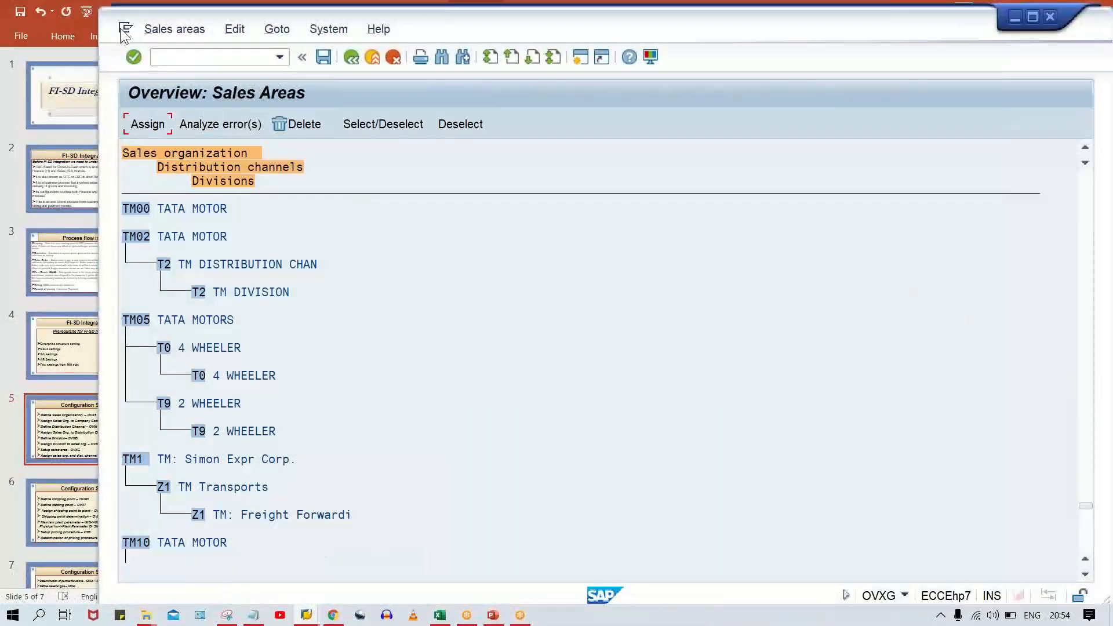
- Start a second SAP session and try to open transaction OVXG there for editing
click(125, 28)
click(169, 181)
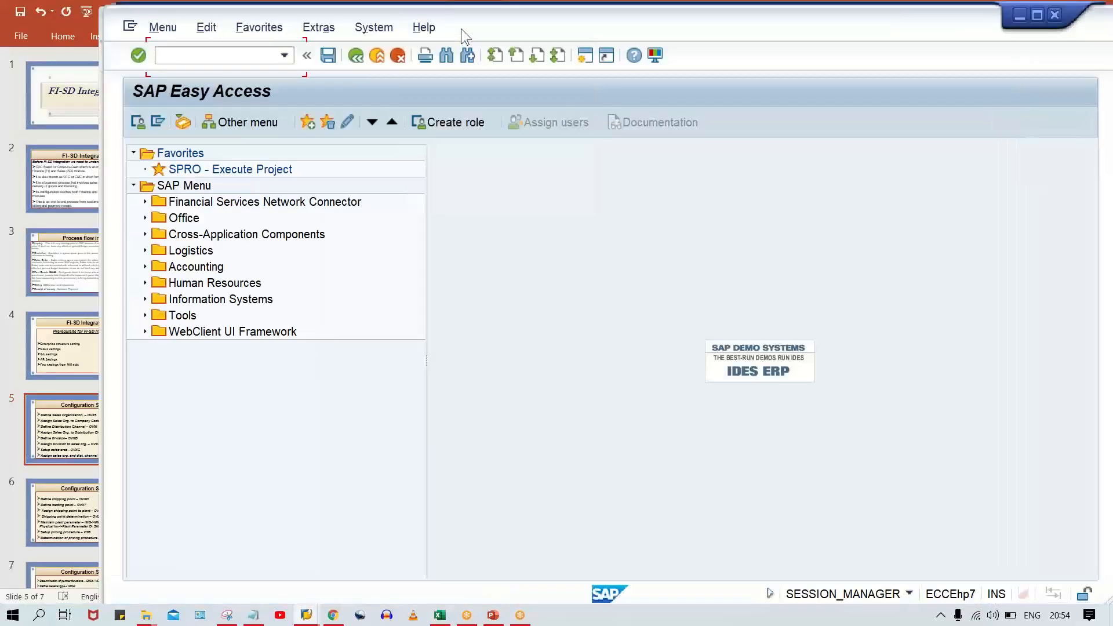
click(266, 56)
key(Down)
key(Return)
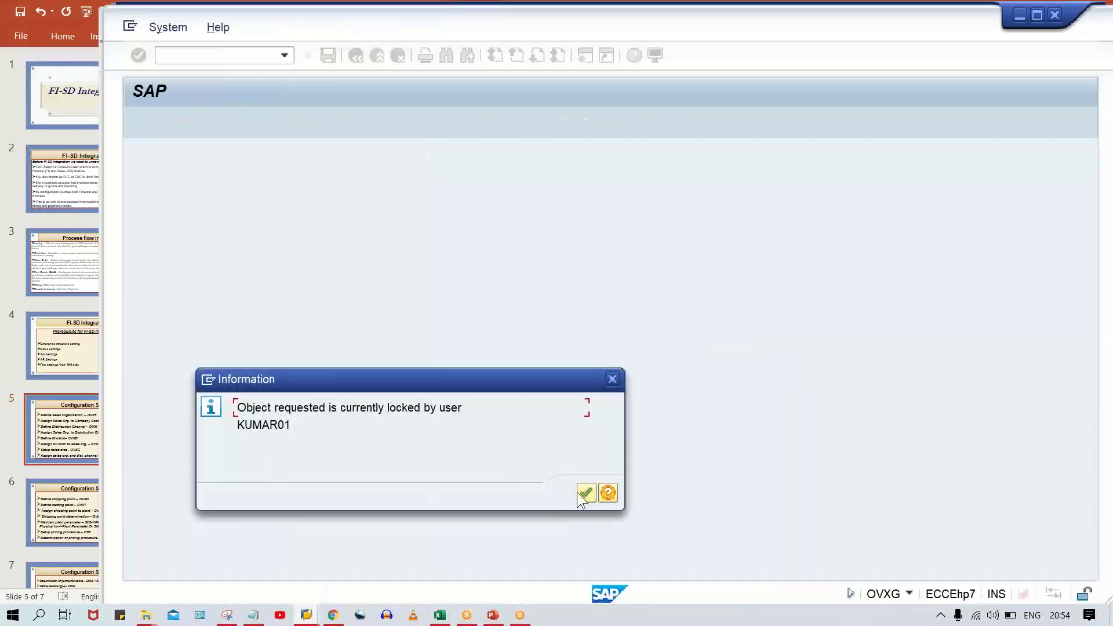
click(586, 493)
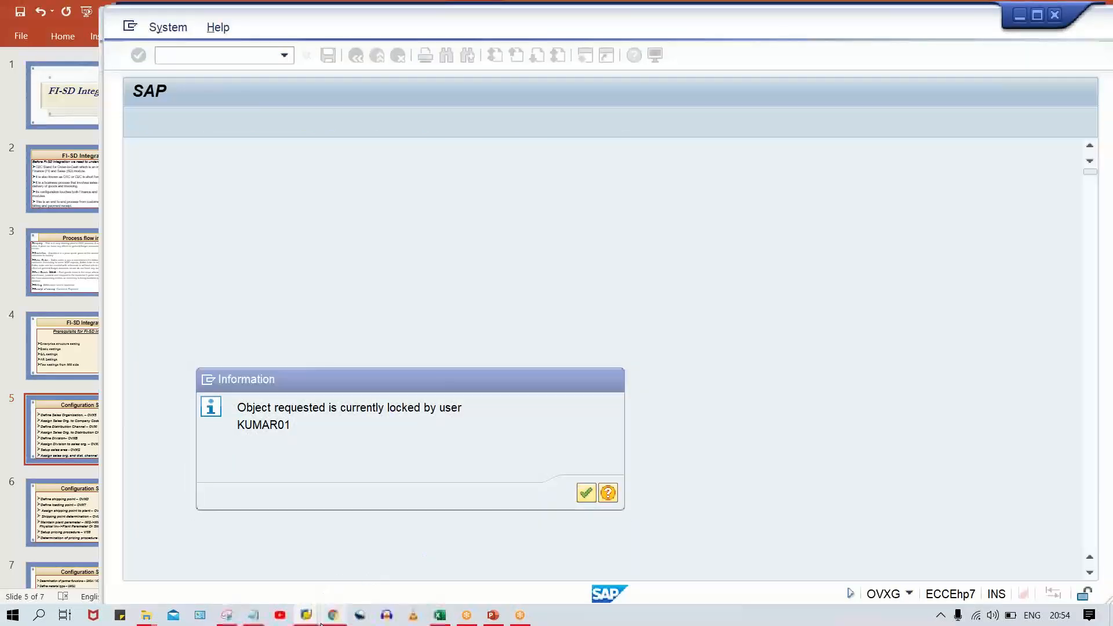
- Leave the sales areas overview in the second session and return to the overview in the first session
mouse_move(308, 616)
click(288, 565)
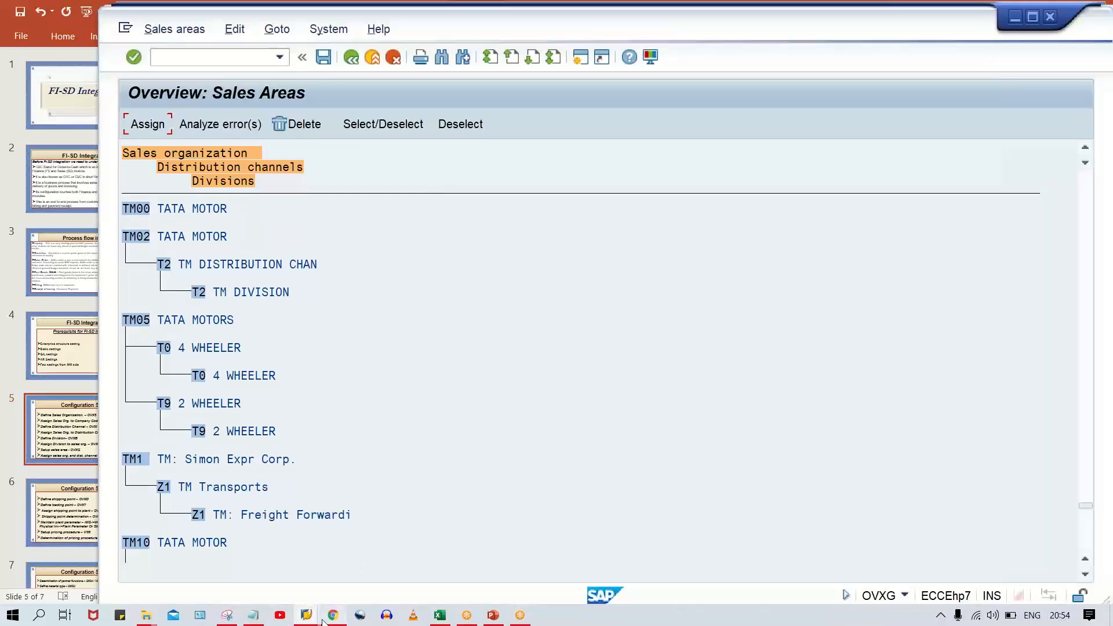
mouse_move(307, 618)
click(412, 551)
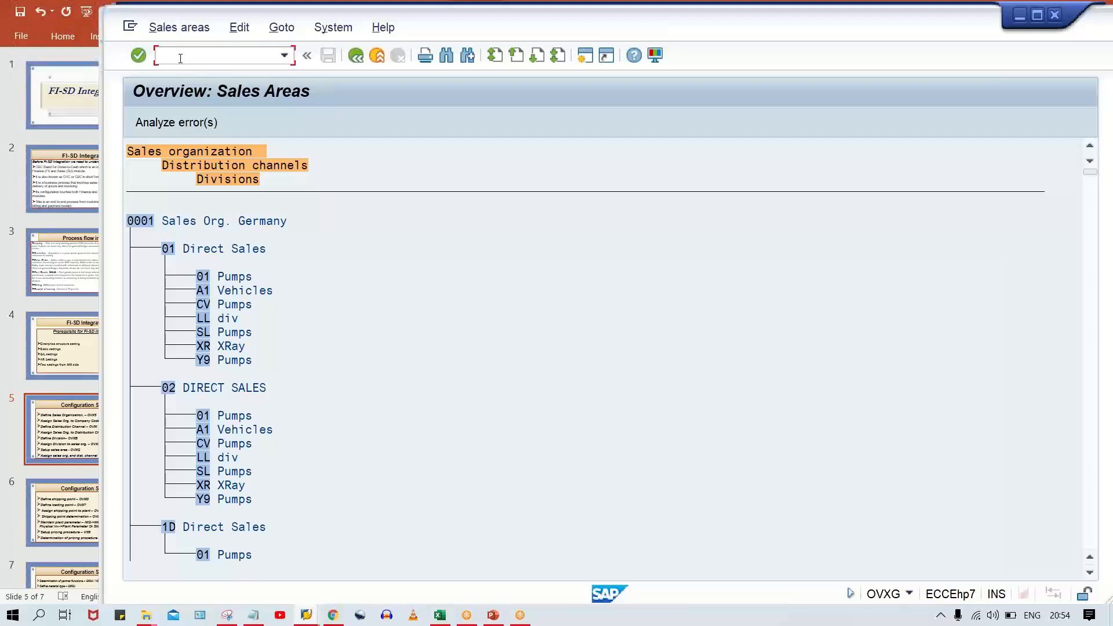
key(F3)
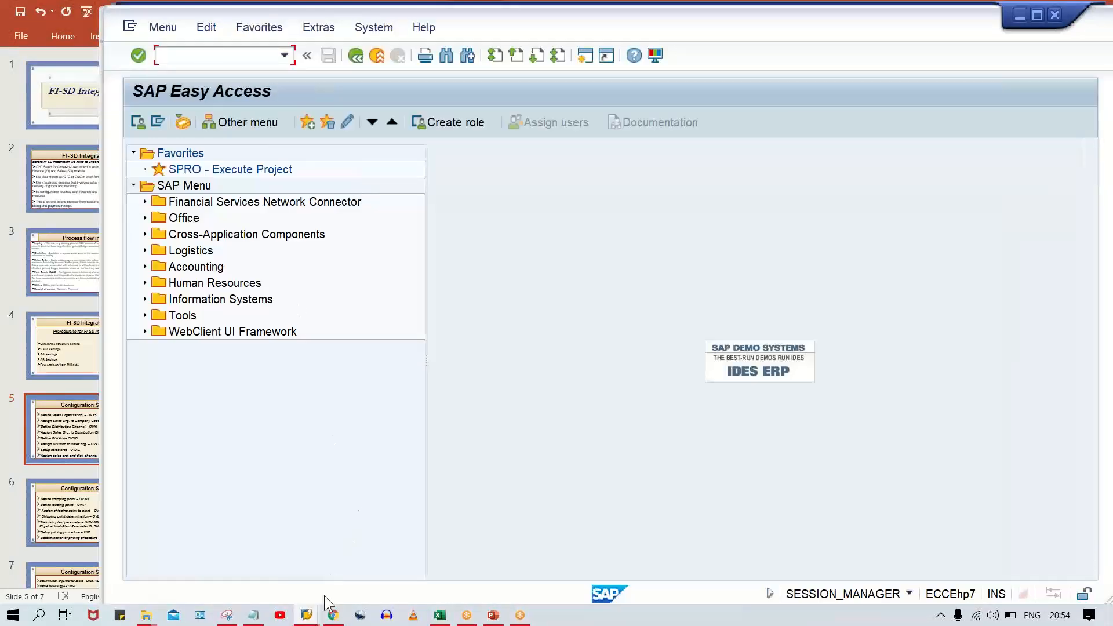
mouse_move(307, 614)
click(308, 551)
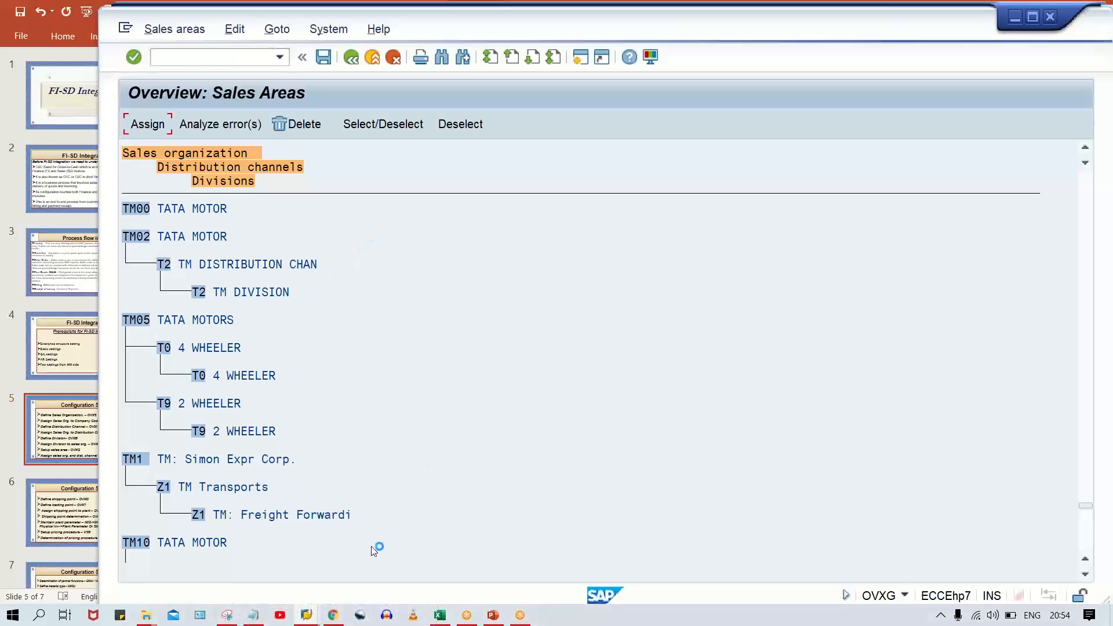
- End all SAP sessions from the SAP Easy Access session with the command /NEX
mouse_move(307, 615)
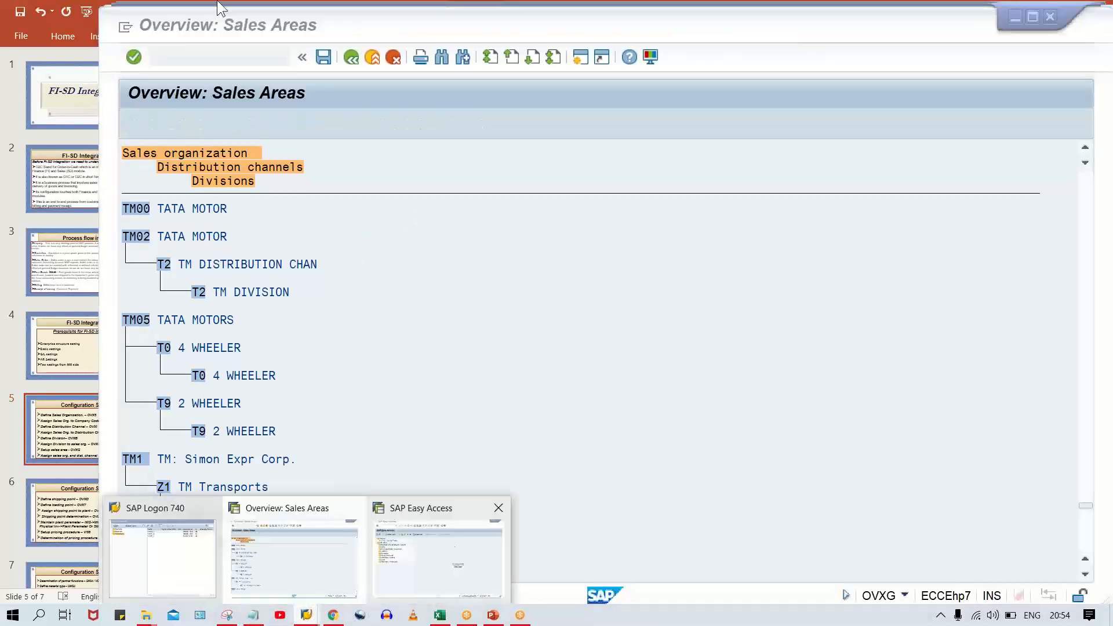
click(450, 543)
click(223, 51)
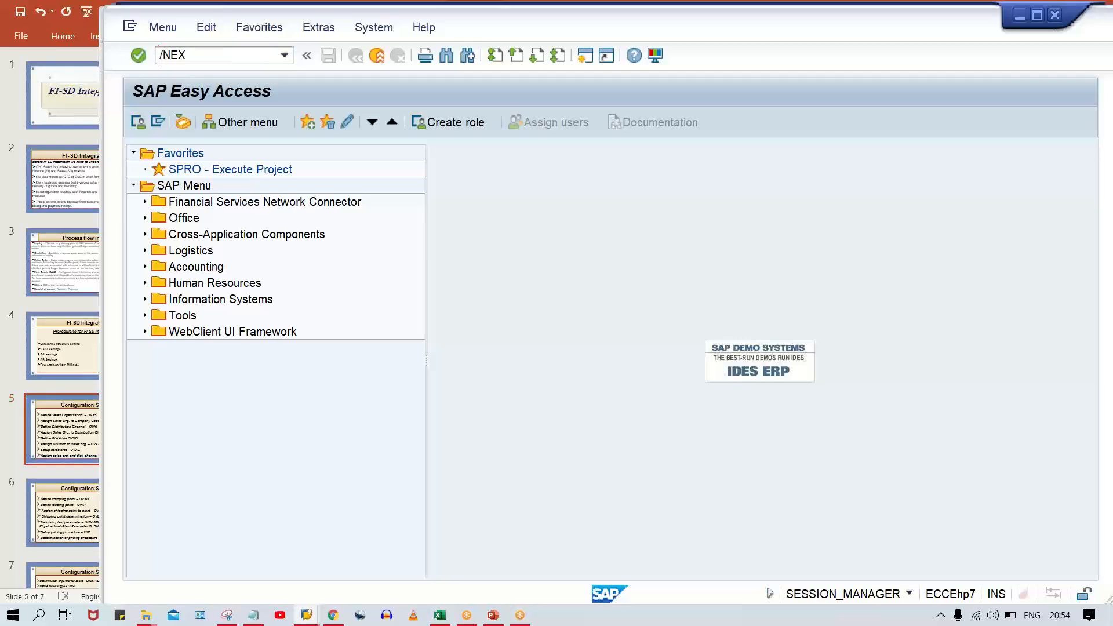
key(Return)
- Connect to SAP_1 again and log on to client 800 with the user name and account password
click(306, 616)
double_click(558, 108)
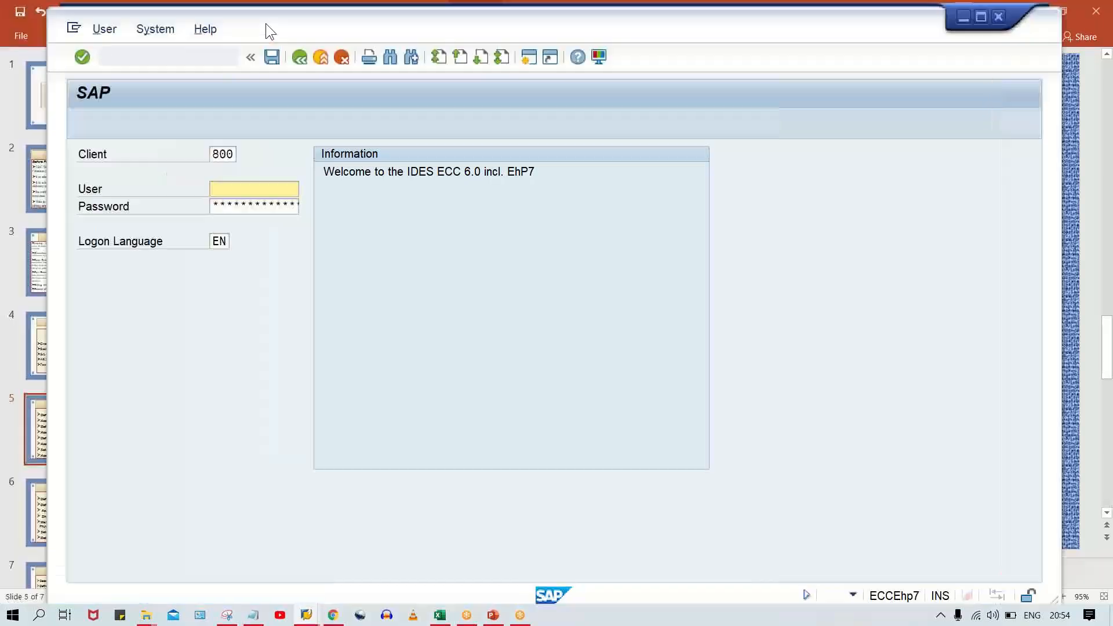
drag(273, 23, 319, 23)
click(285, 191)
click(317, 207)
key(Tab)
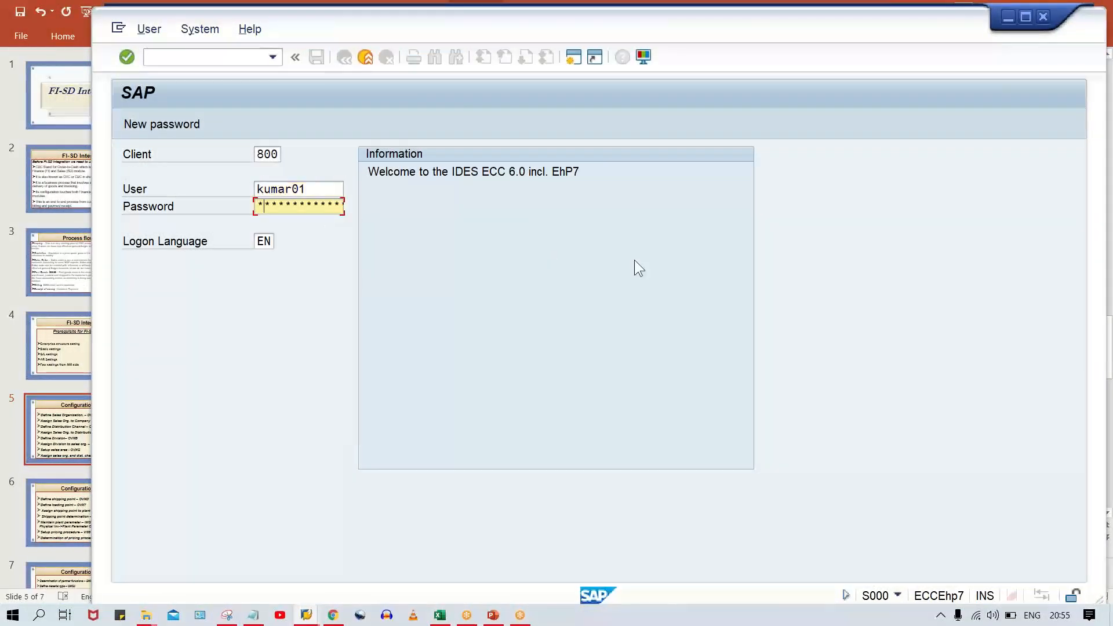
key(Return)
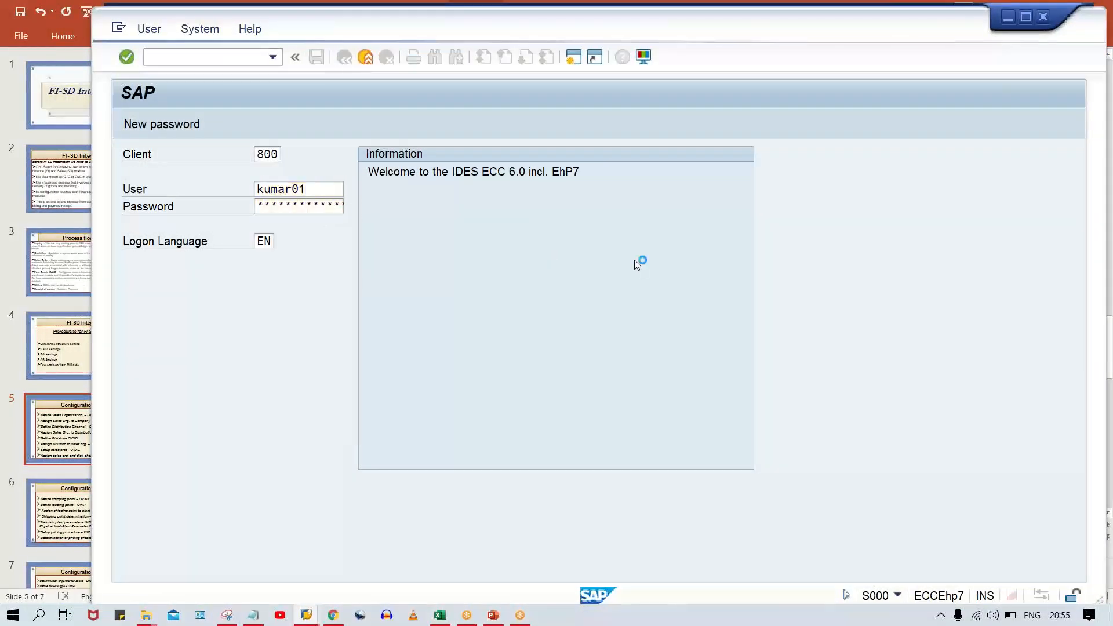
- Open transaction OVXG and locate sales organization TM00 in the sales areas overview
key(Down)
key(Down)
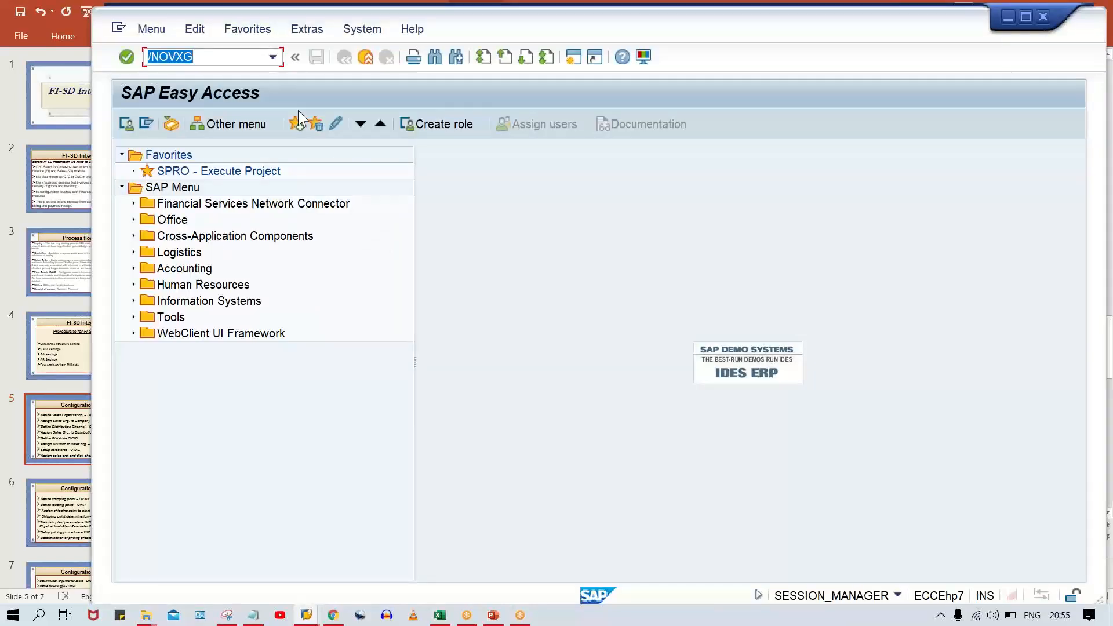
key(Return)
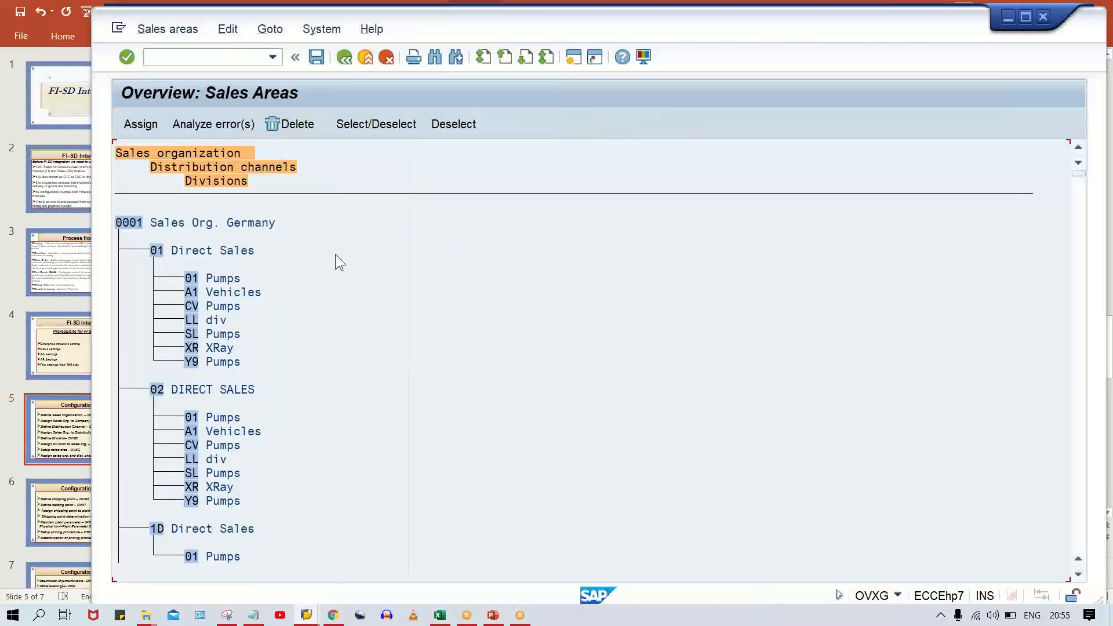
key(ctrl+f)
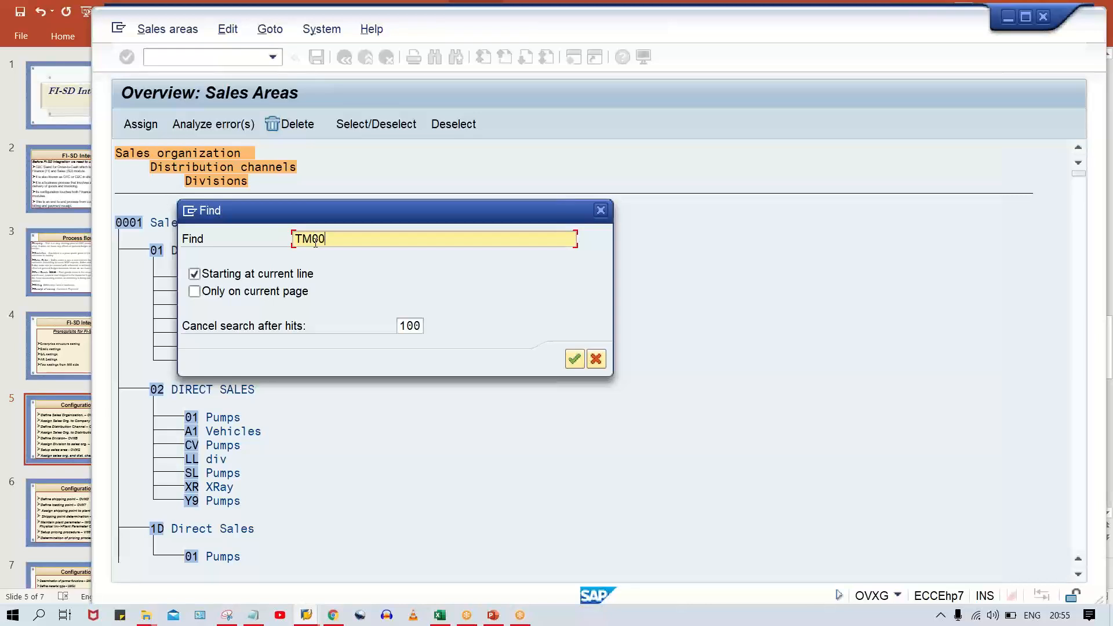
key(Return)
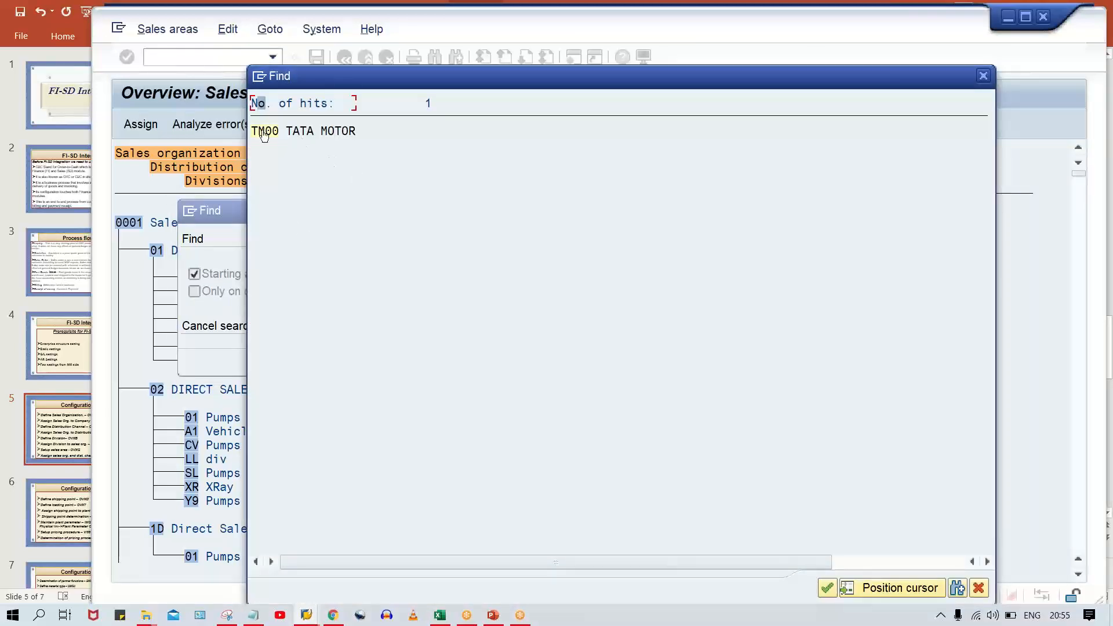
double_click(264, 133)
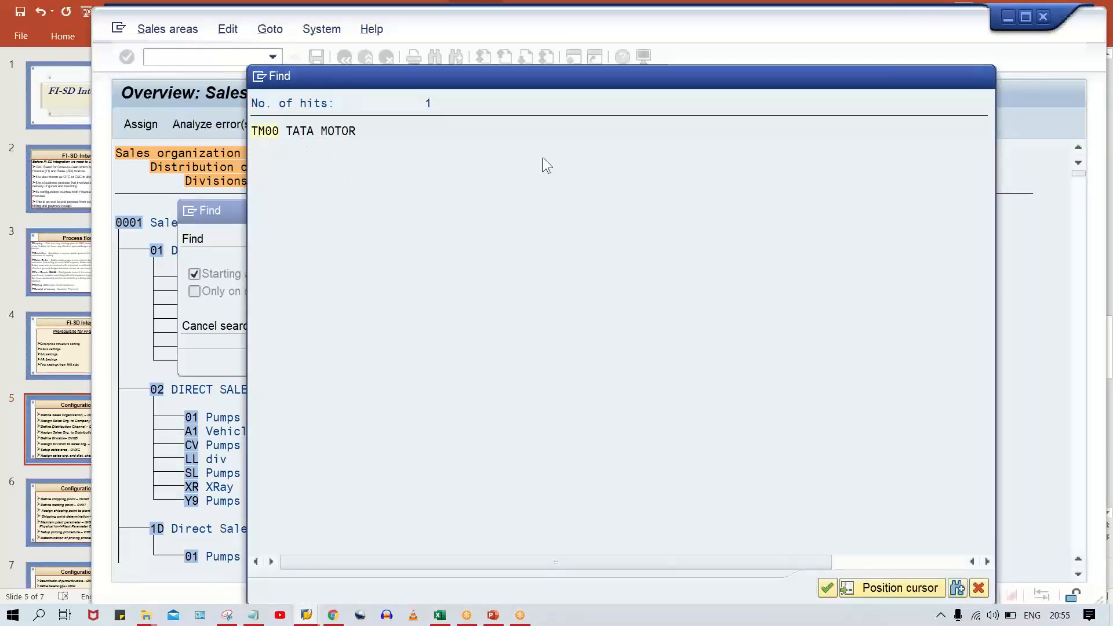
- Assign distribution channel TM DEALER SALE to sales organization TM00
click(143, 128)
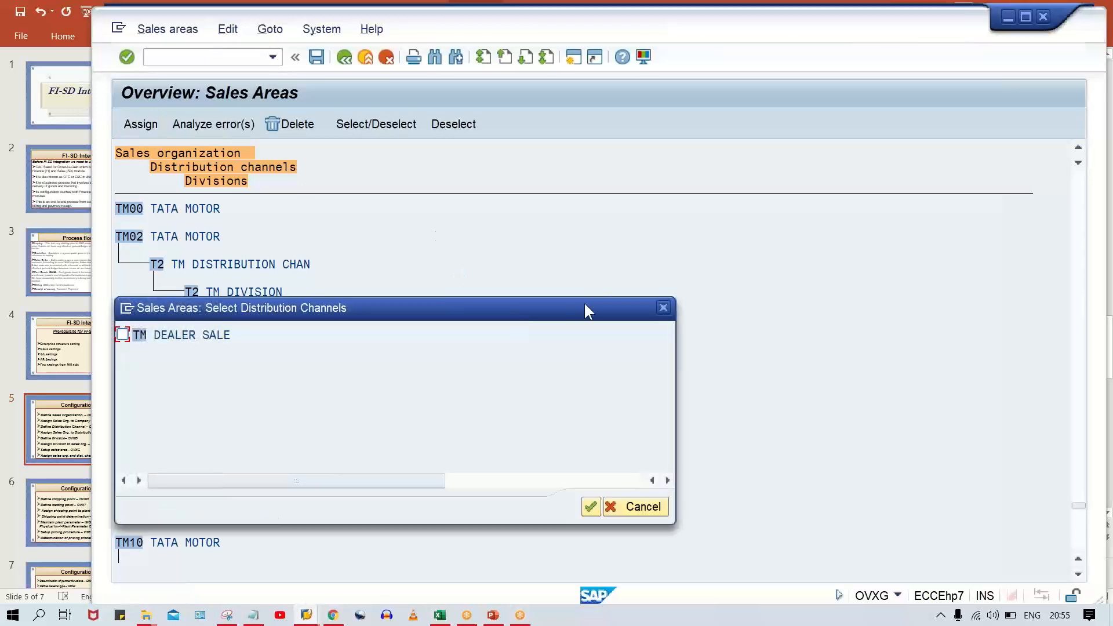
click(662, 309)
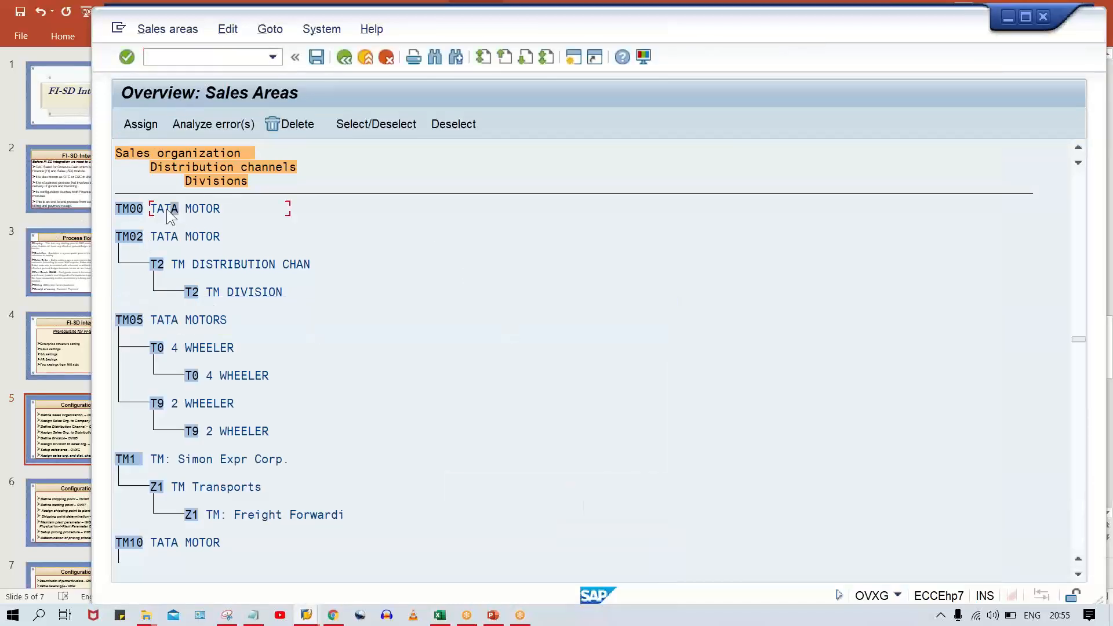
click(141, 124)
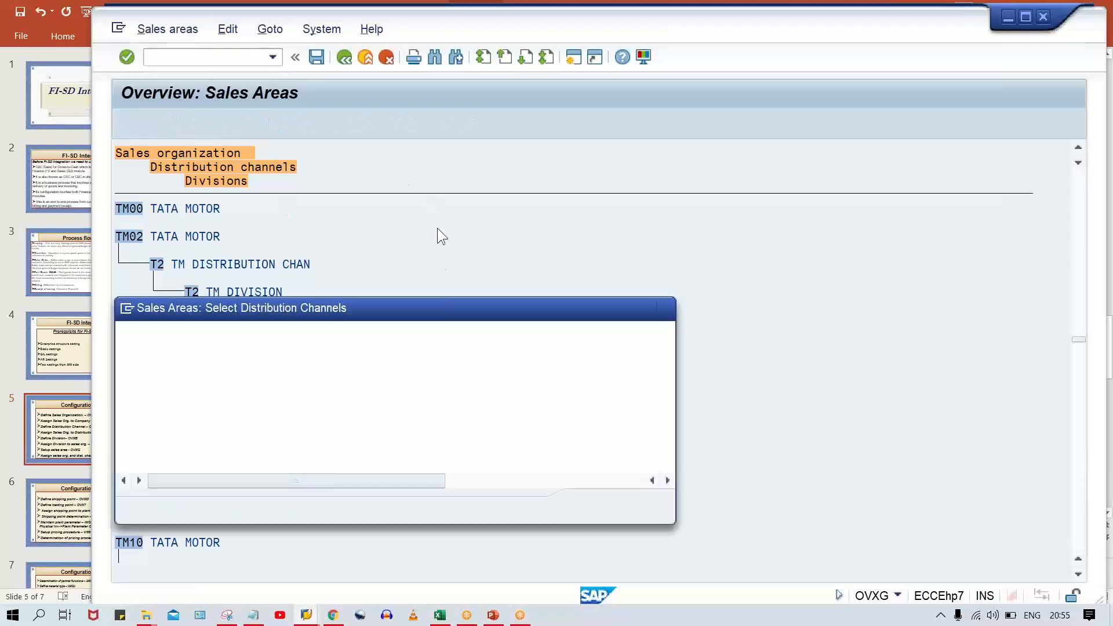
drag(409, 307, 627, 228)
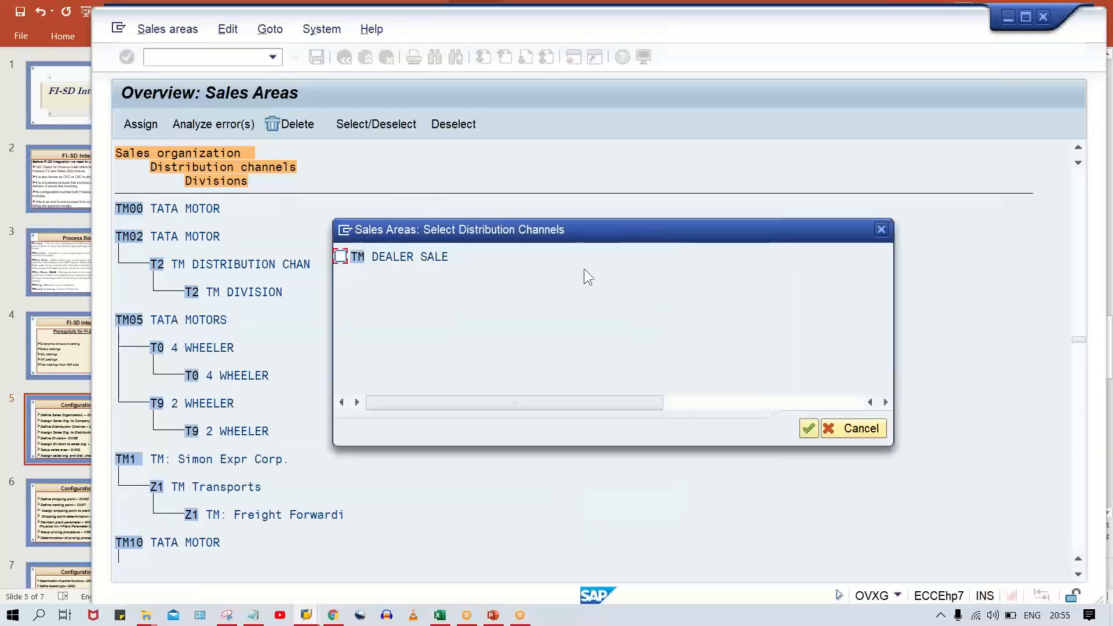
click(340, 257)
click(807, 430)
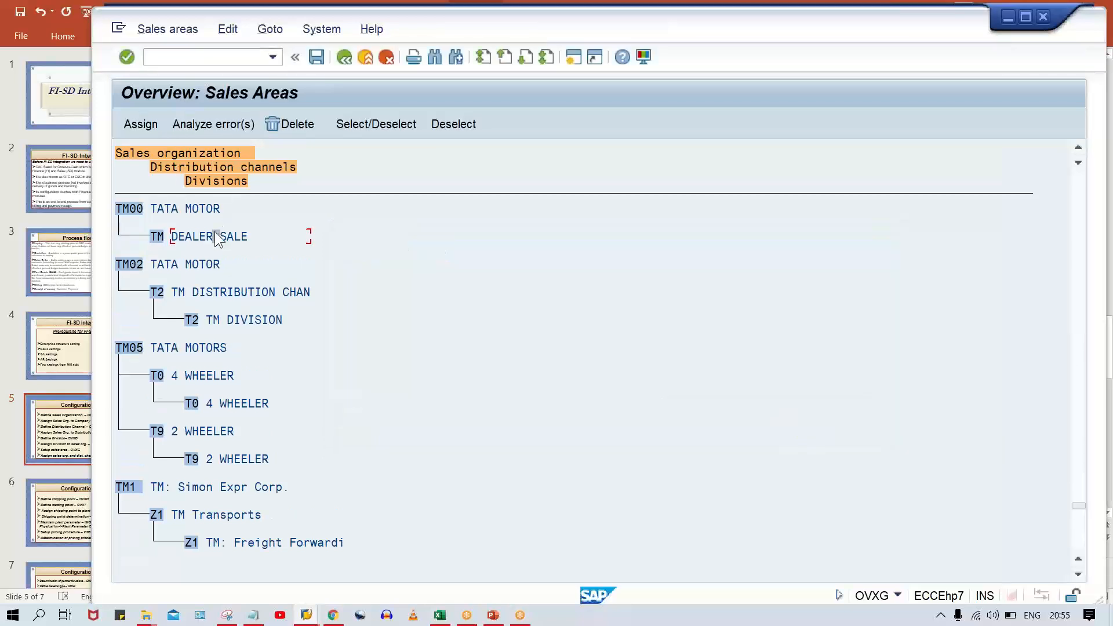
- Assign division TM TATA MOTOR to TM00's DEALER SALE channel and save the sales area under customizing request EH7K901845
click(132, 125)
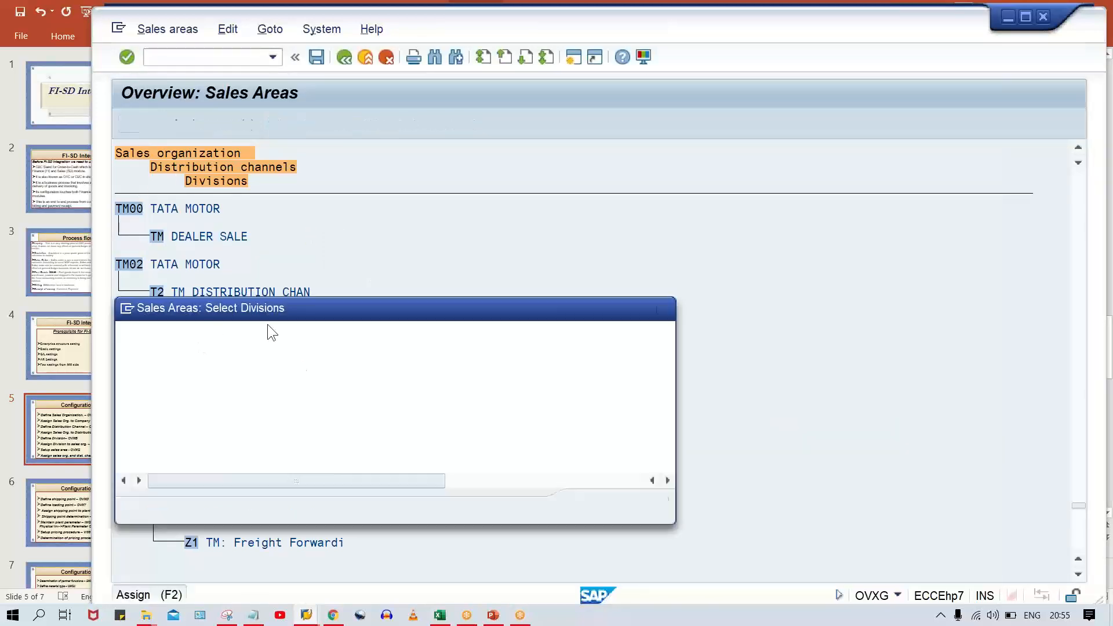
click(123, 335)
click(591, 507)
key(ctrl+s)
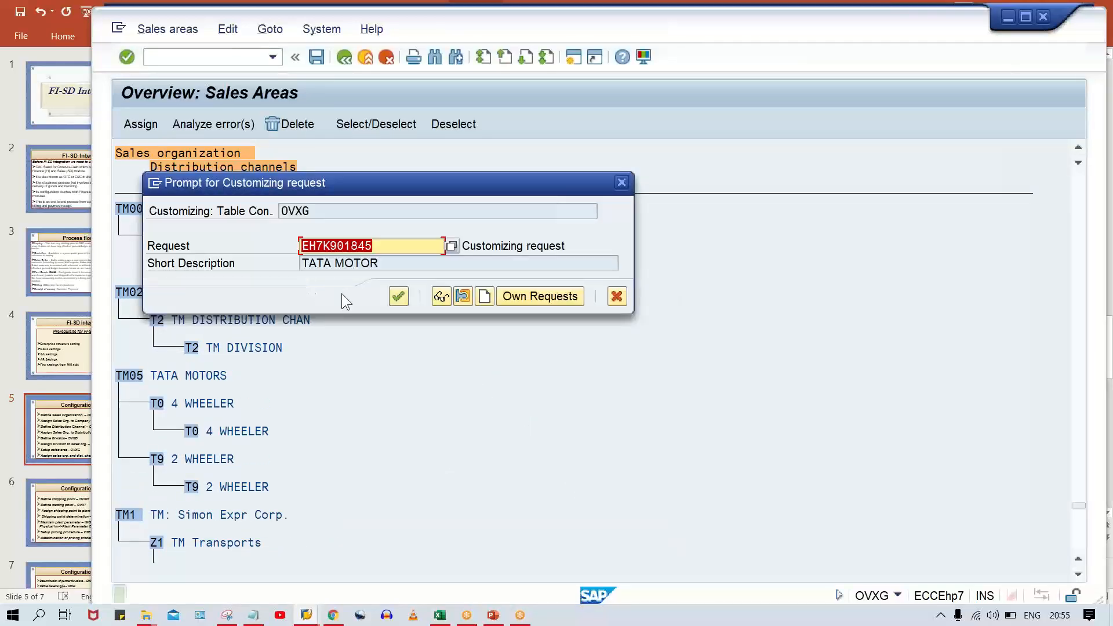
click(399, 296)
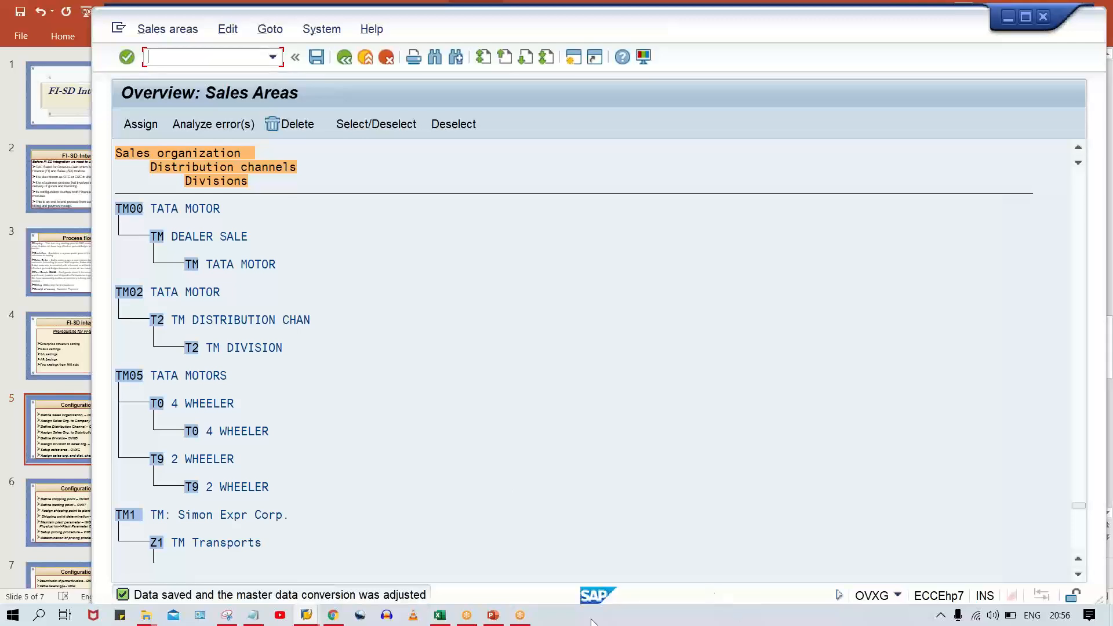
- Look up the plant assignment code on the PowerPoint slide, and open transaction OVX6 in SAP
click(493, 615)
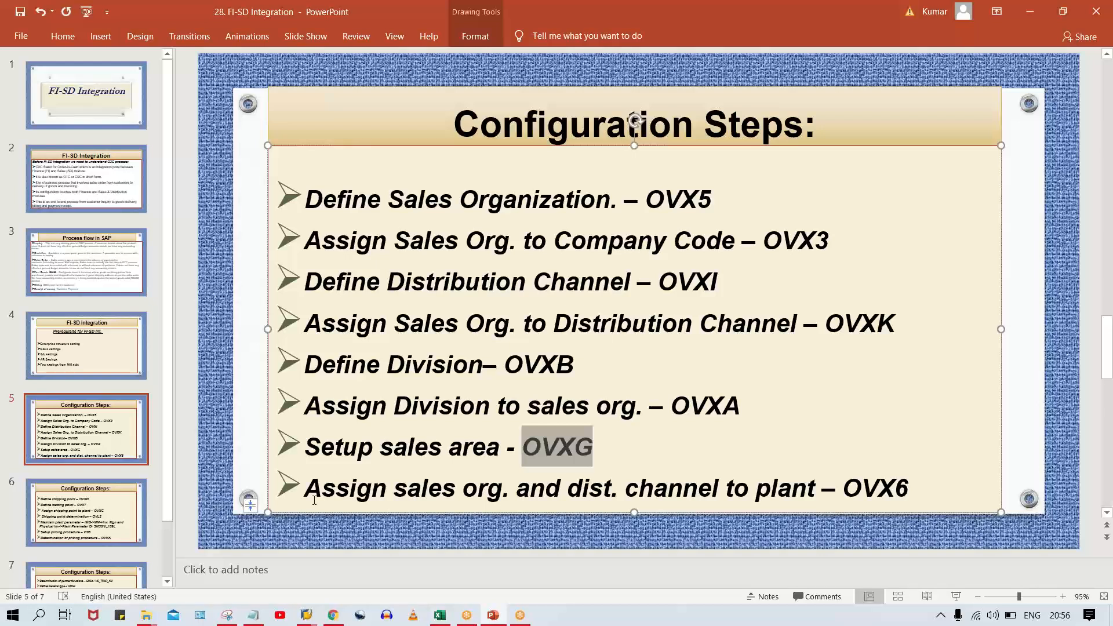
double_click(882, 487)
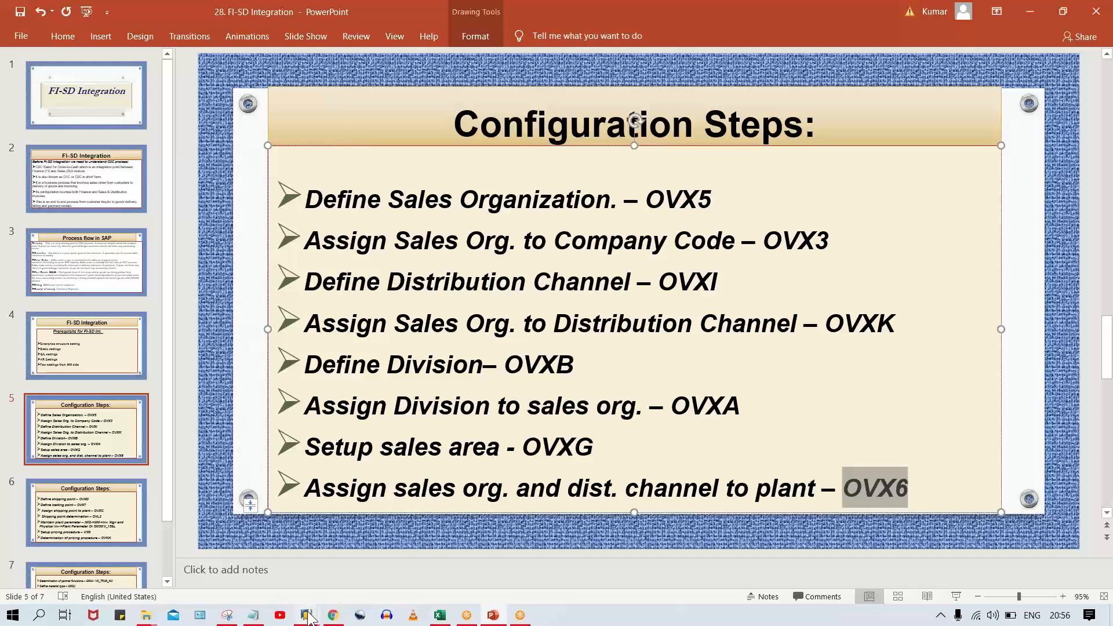
mouse_move(306, 615)
click(410, 559)
click(195, 60)
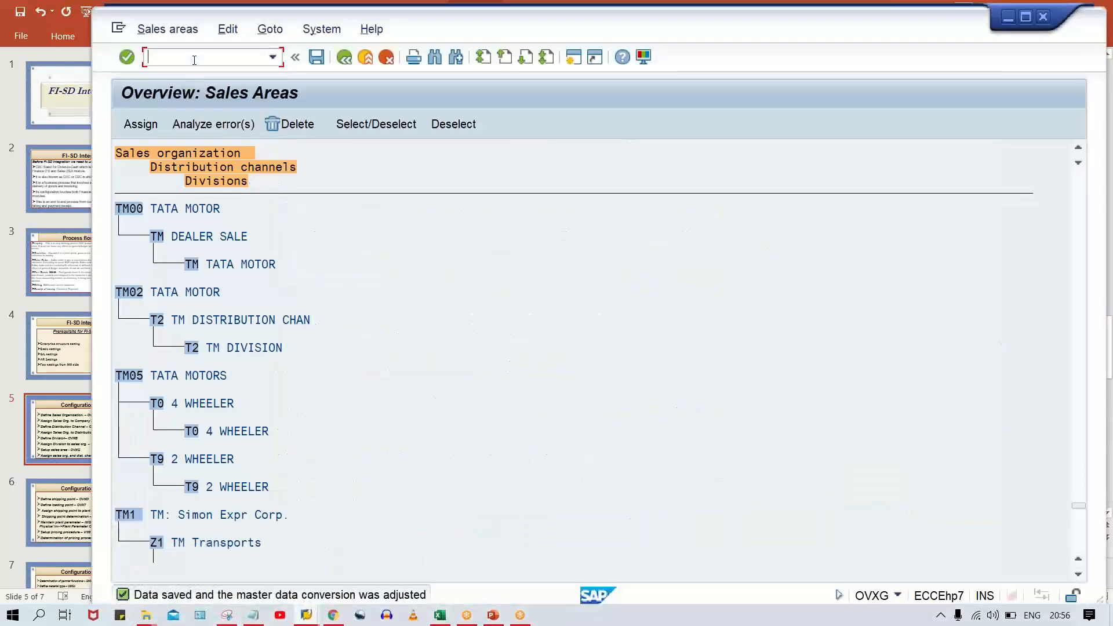
text(/NOVX6)
key(Return)
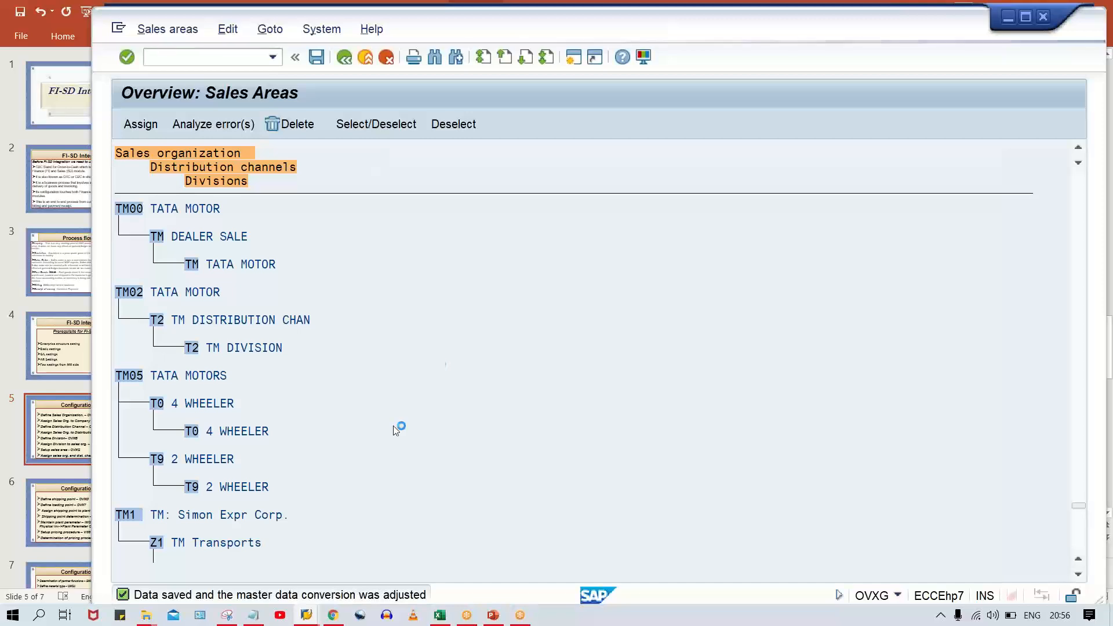
- Try to open transaction OVX6 in a newly created SAP session
click(306, 615)
click(413, 551)
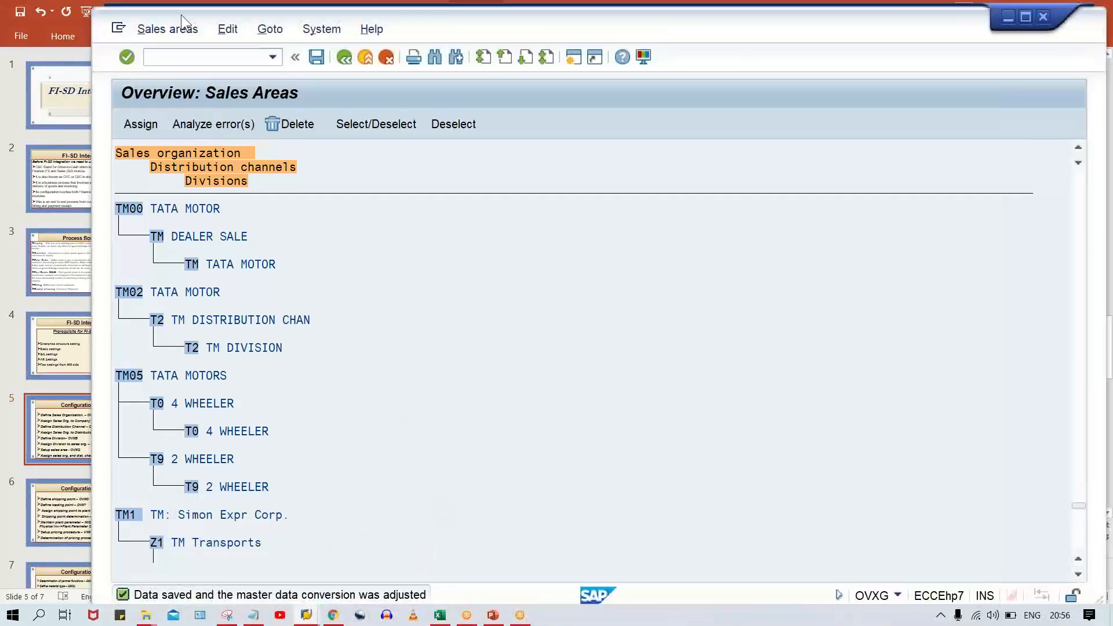
click(138, 24)
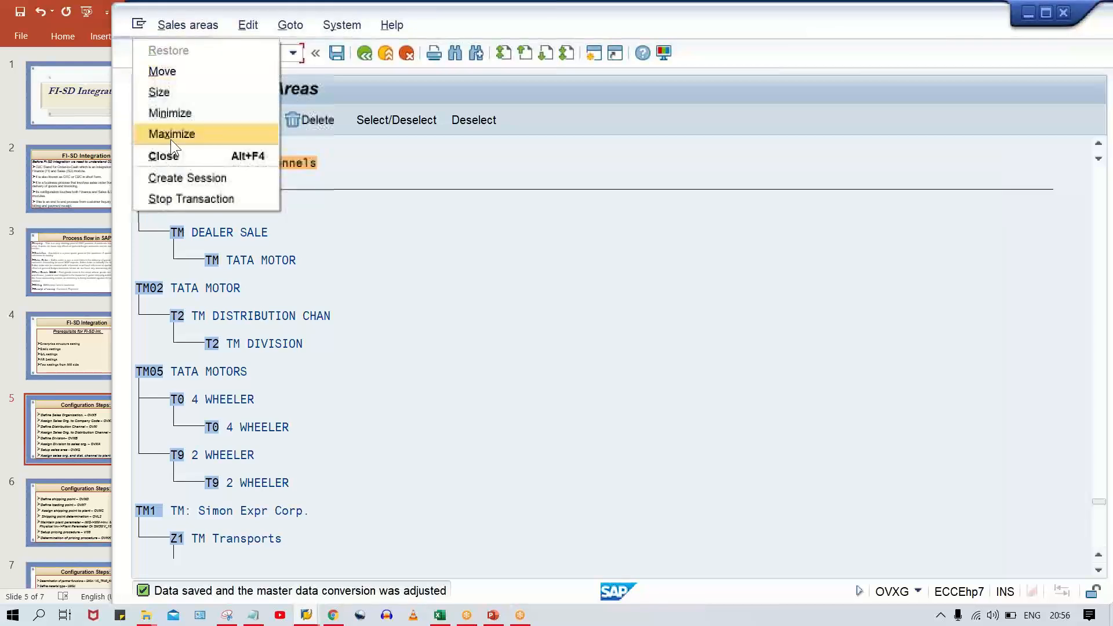
click(158, 180)
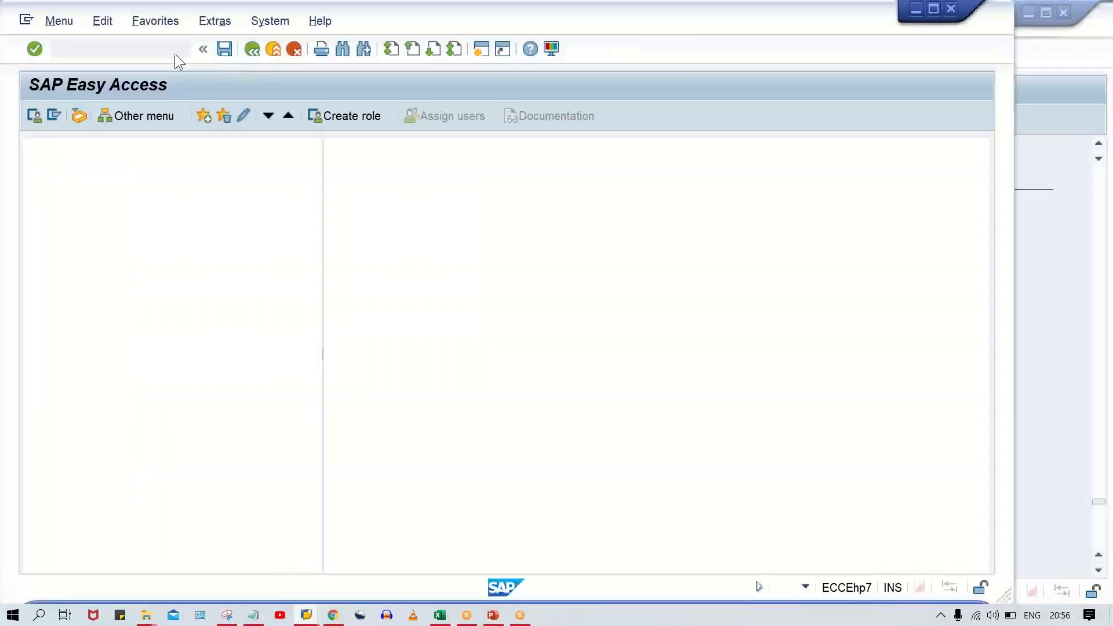
click(177, 53)
click(162, 66)
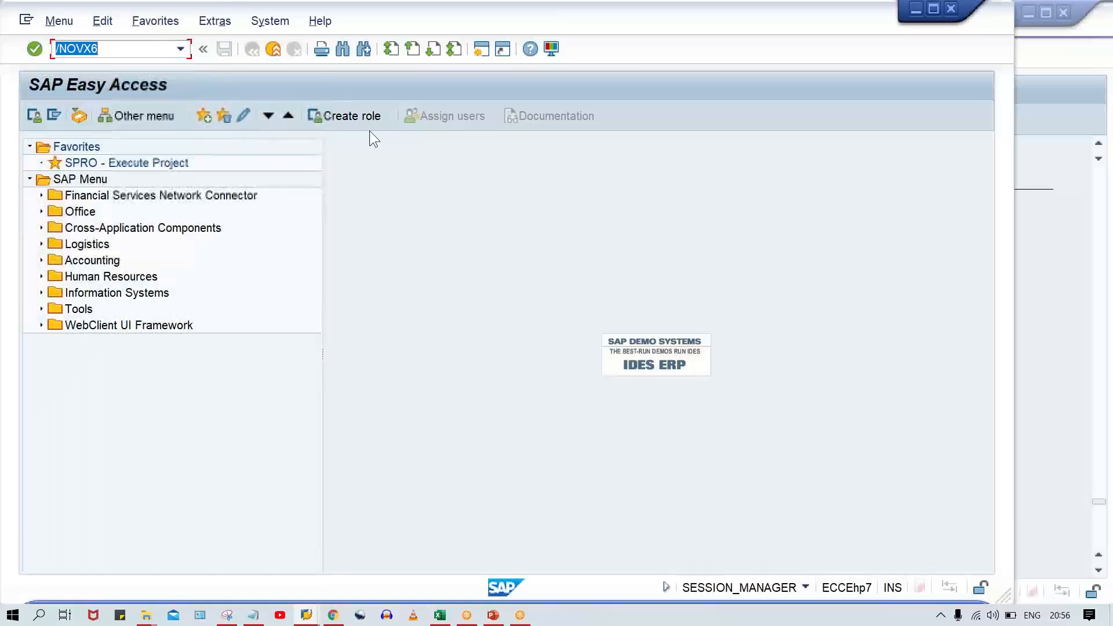
key(Return)
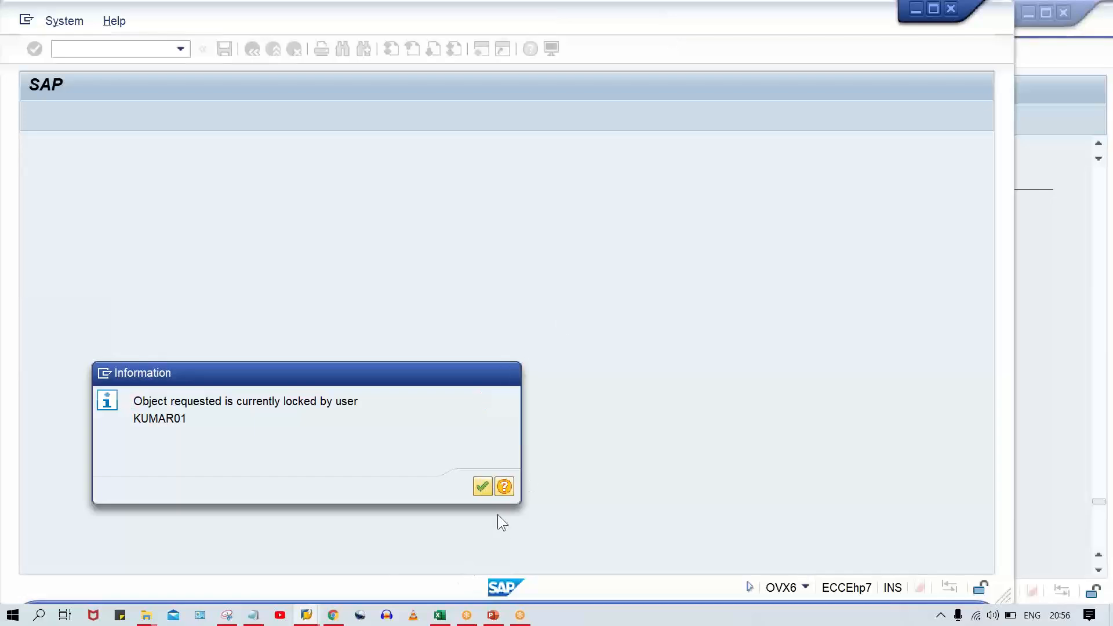
- Return to the original SAP session's plant assignment overview and locate sales organization TM00 with distribution channel TM DEALER SALE
mouse_move(255, 616)
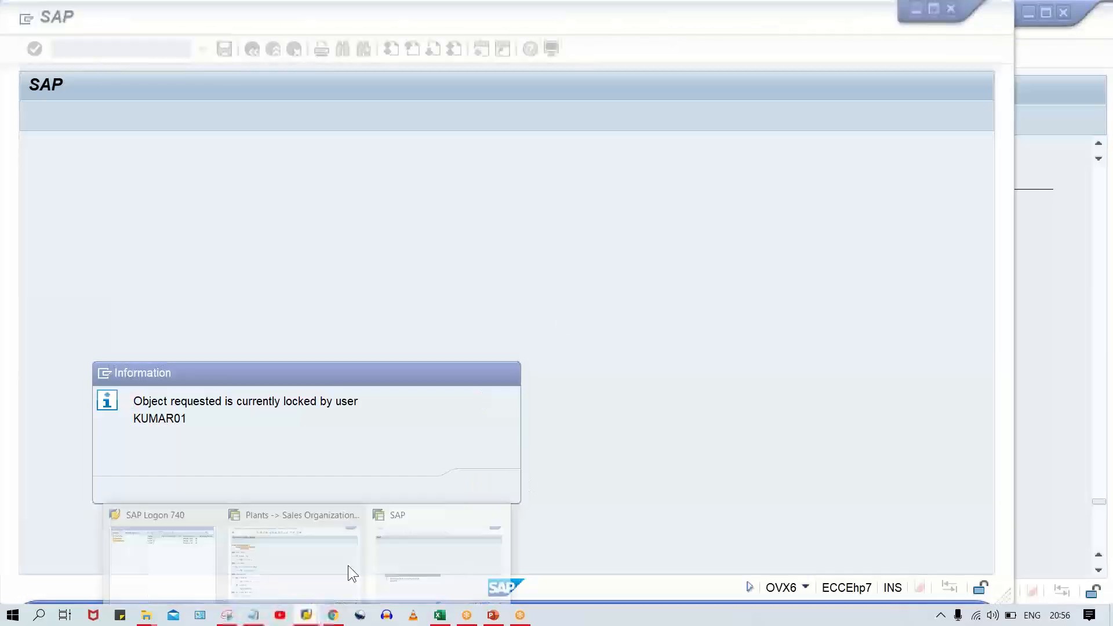
click(316, 566)
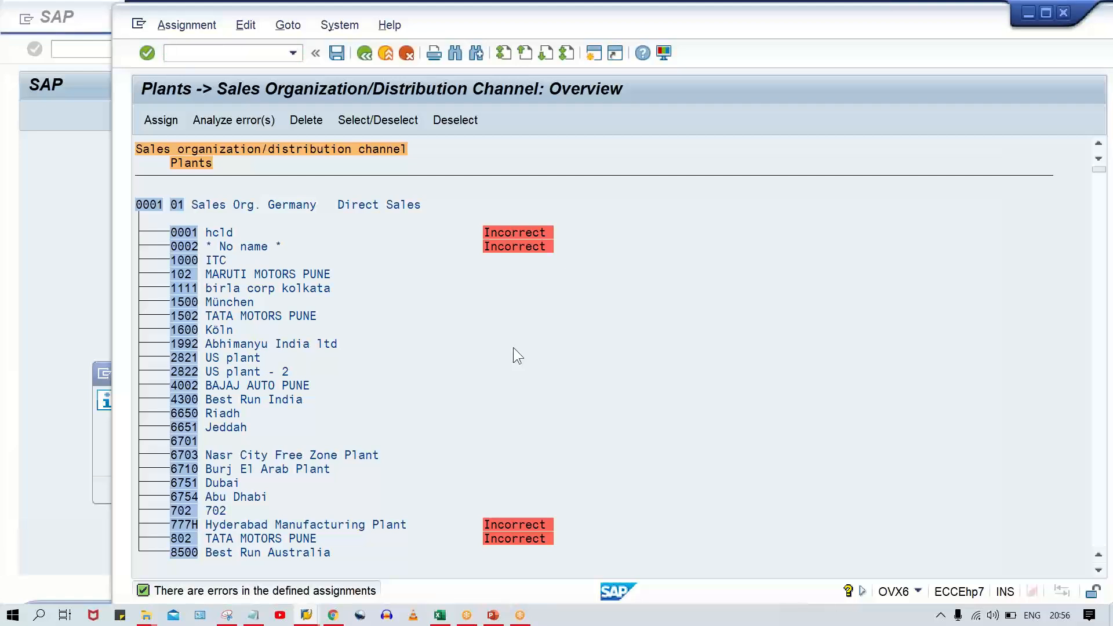
key(ctrl+f)
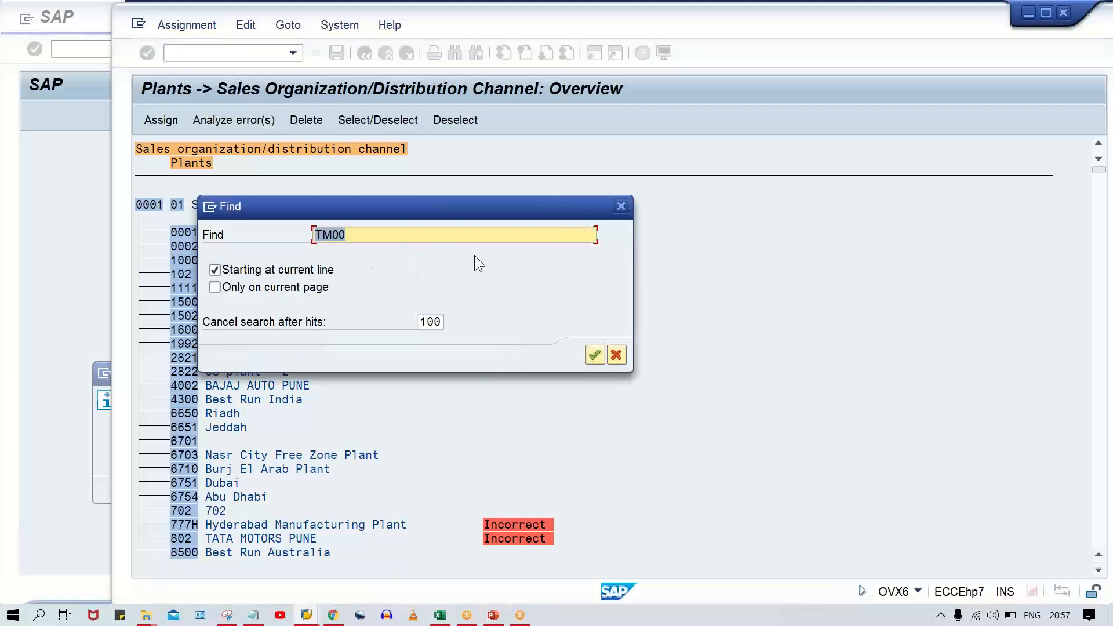
key(Return)
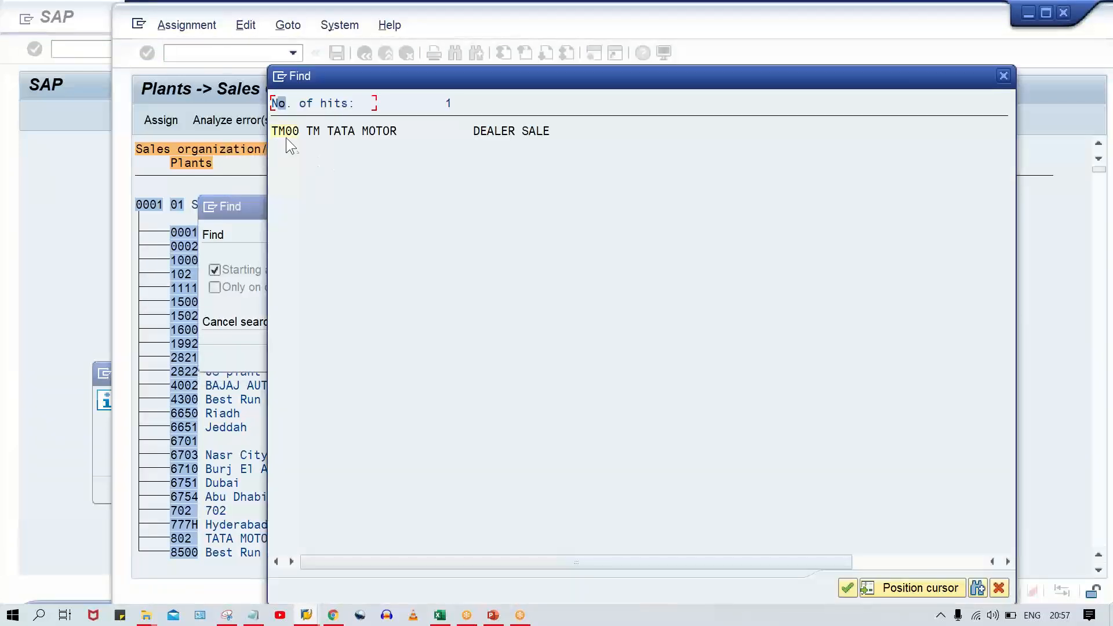
click(289, 130)
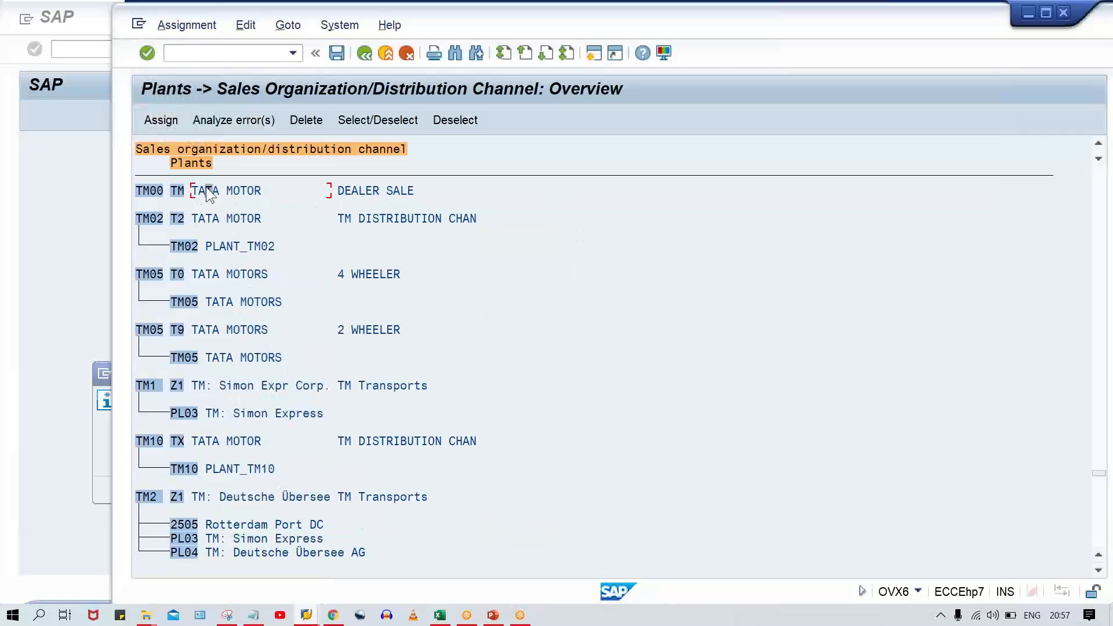
- Assign plant TM00 TATA MOTOR to sales organization TM00's DEALER SALE channel and save the assignment under the customizing request
click(149, 120)
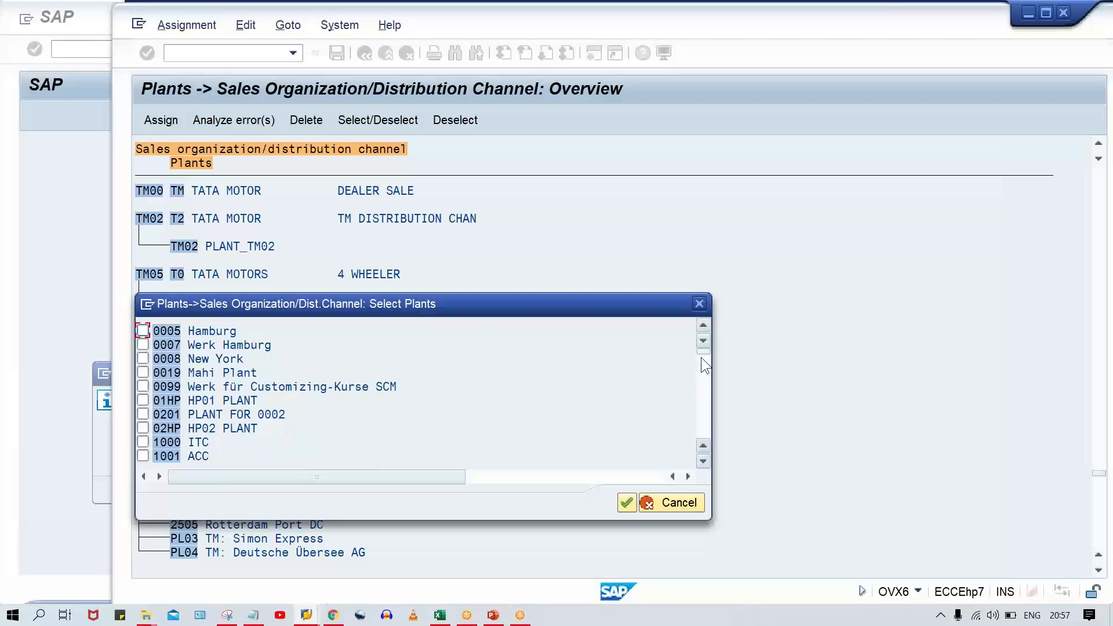
drag(704, 350, 704, 428)
click(700, 379)
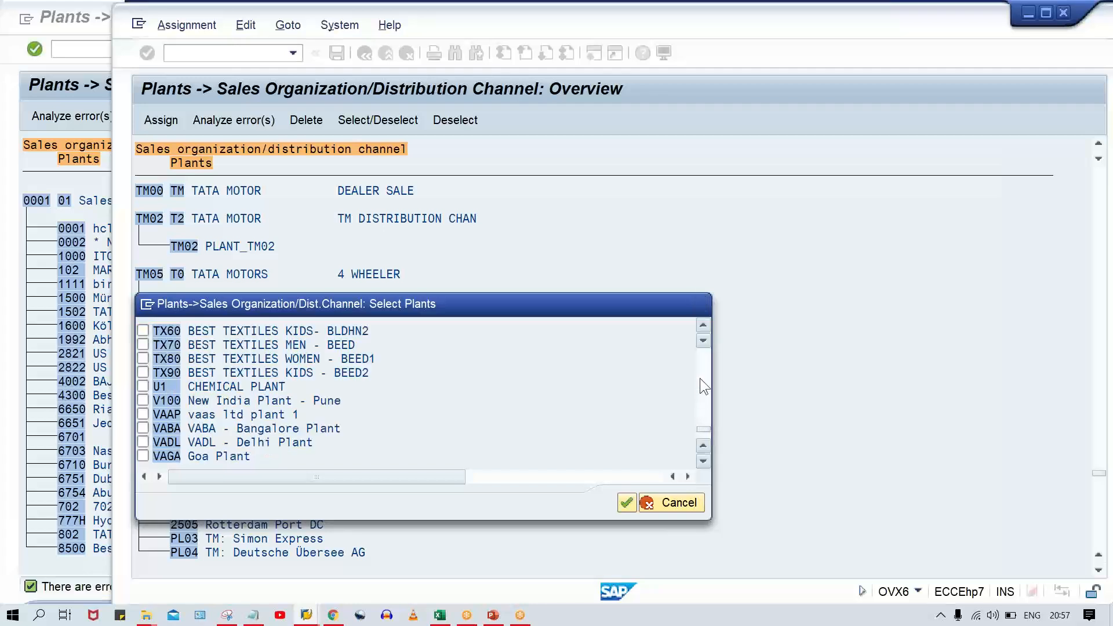
click(700, 378)
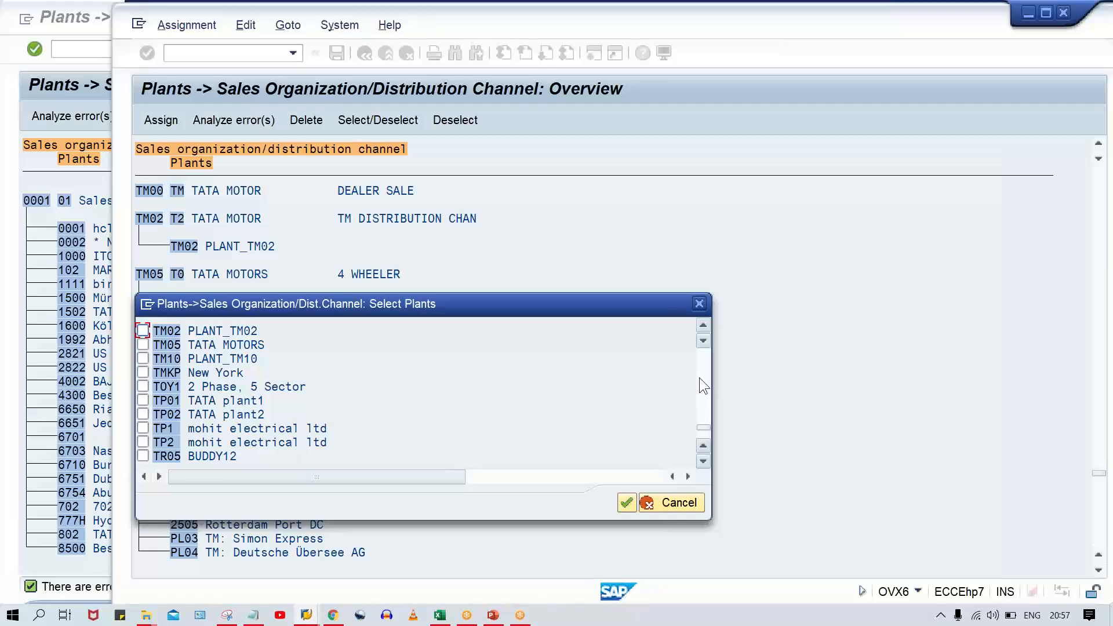
click(697, 378)
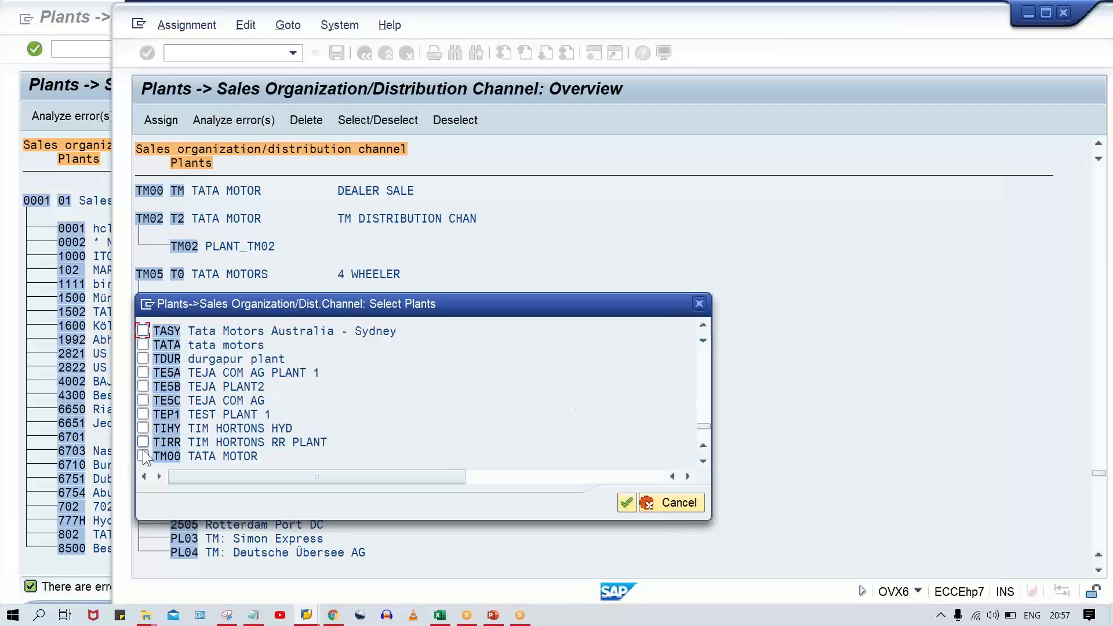
click(143, 456)
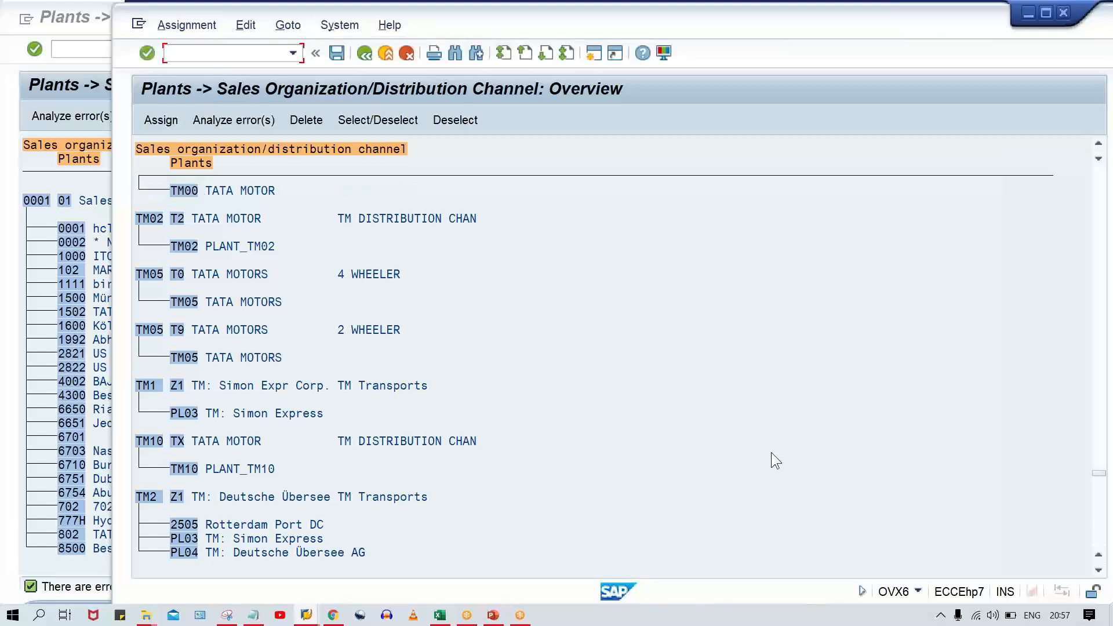
key(ctrl+s)
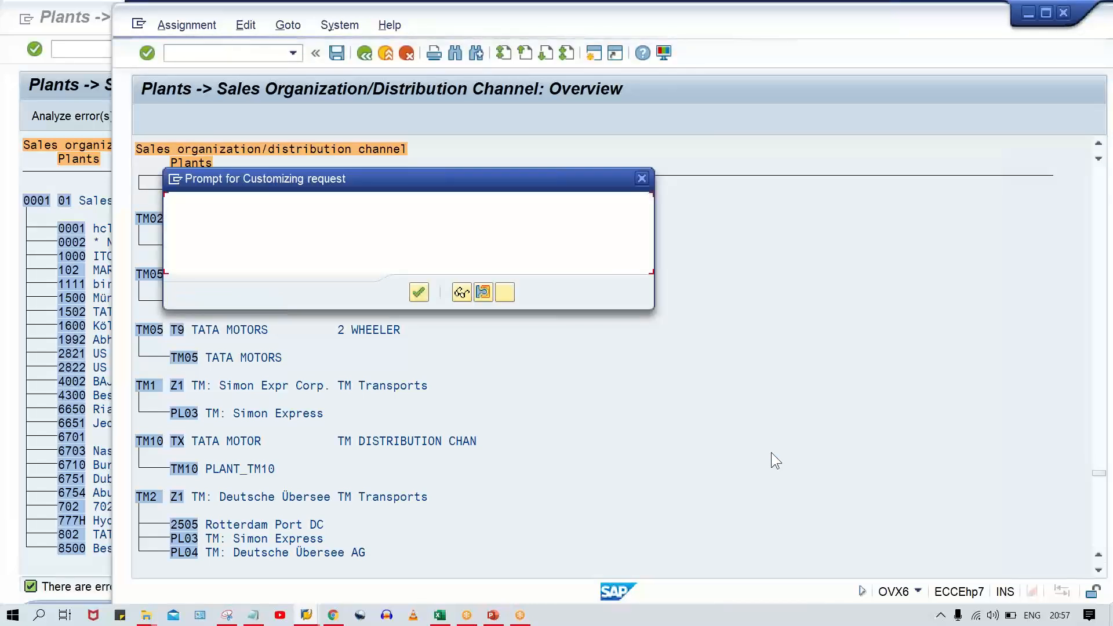
key(Return)
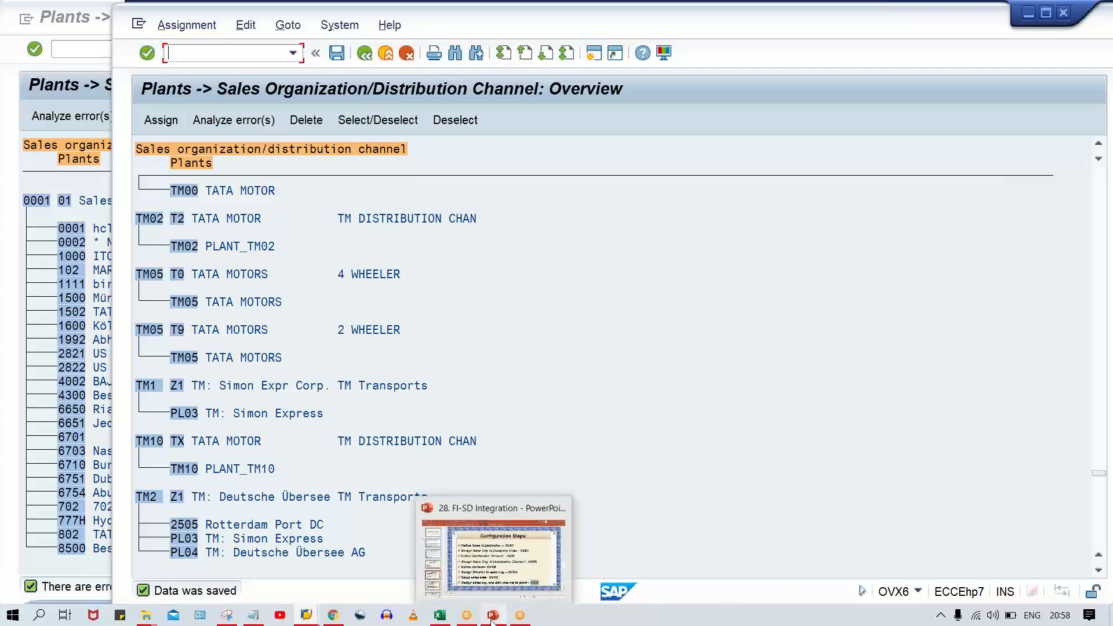
- Look up the shipping point configuration on PowerPoint slide 6, and confirm customizing request EH7K901845 for shipping point TM00 in SAP
click(517, 600)
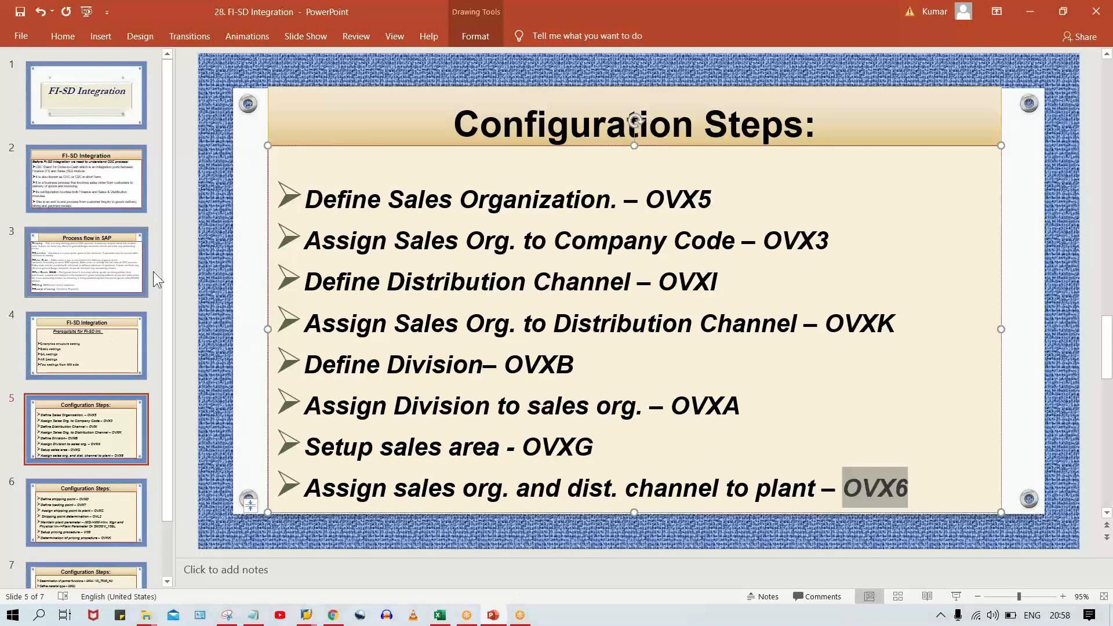
click(113, 510)
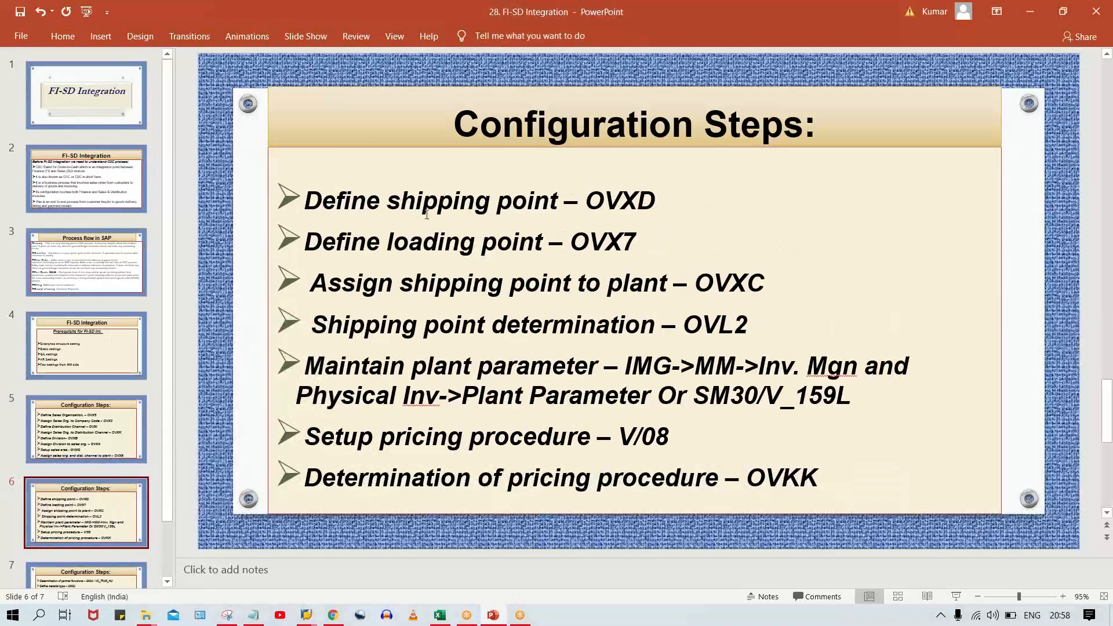
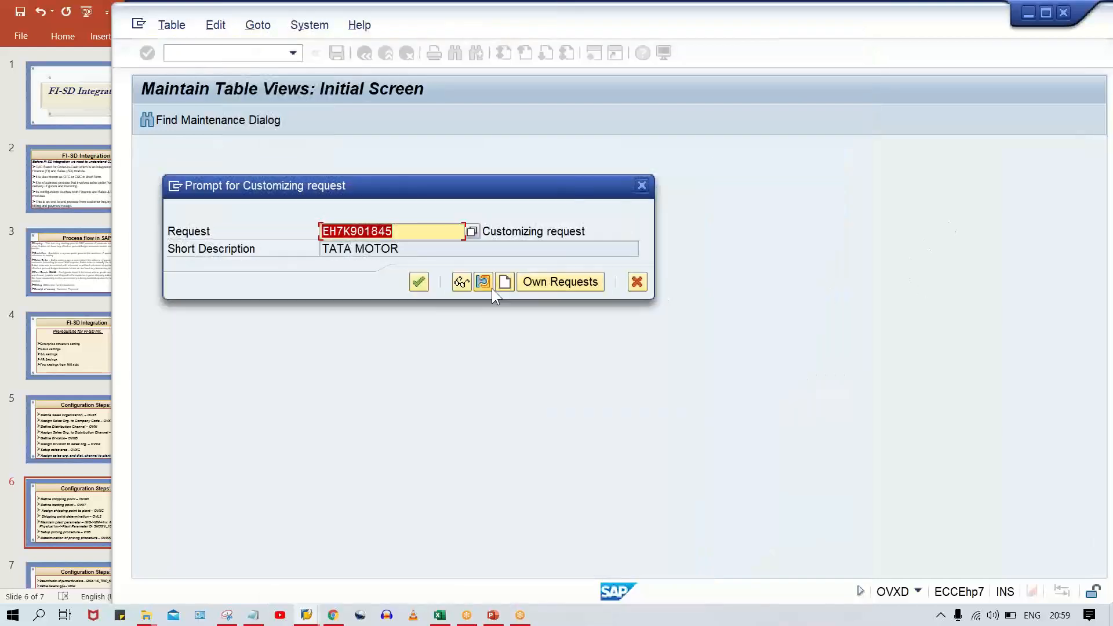
key(Return)
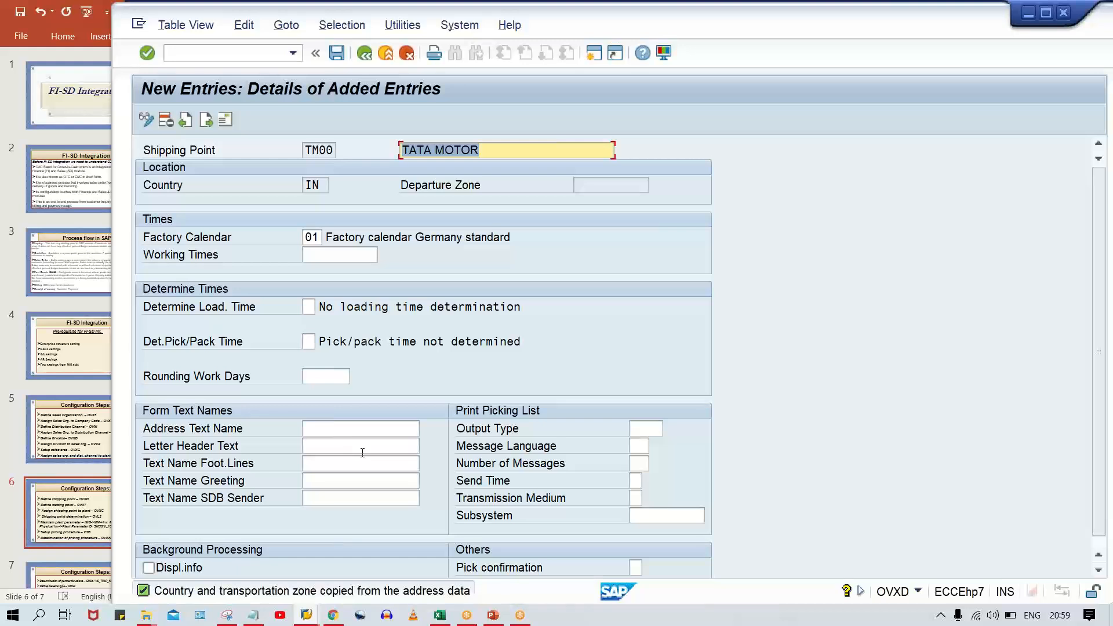
click(316, 150)
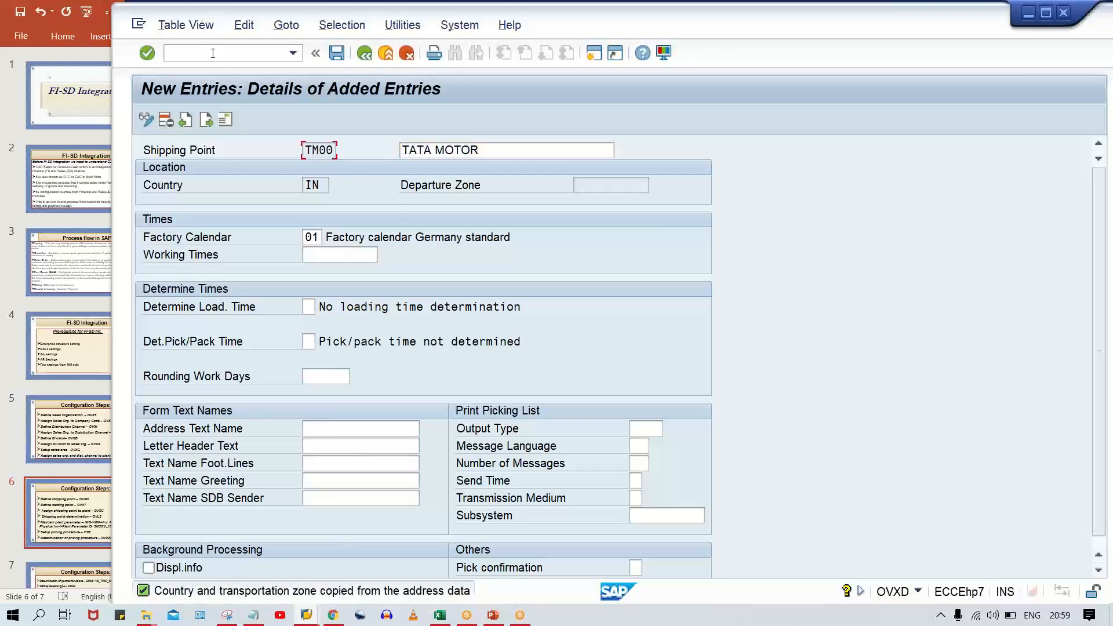
- Look up the loading point code on the PowerPoint slide, and open transaction OVX7 in SAP for shipping point TM00
click(494, 615)
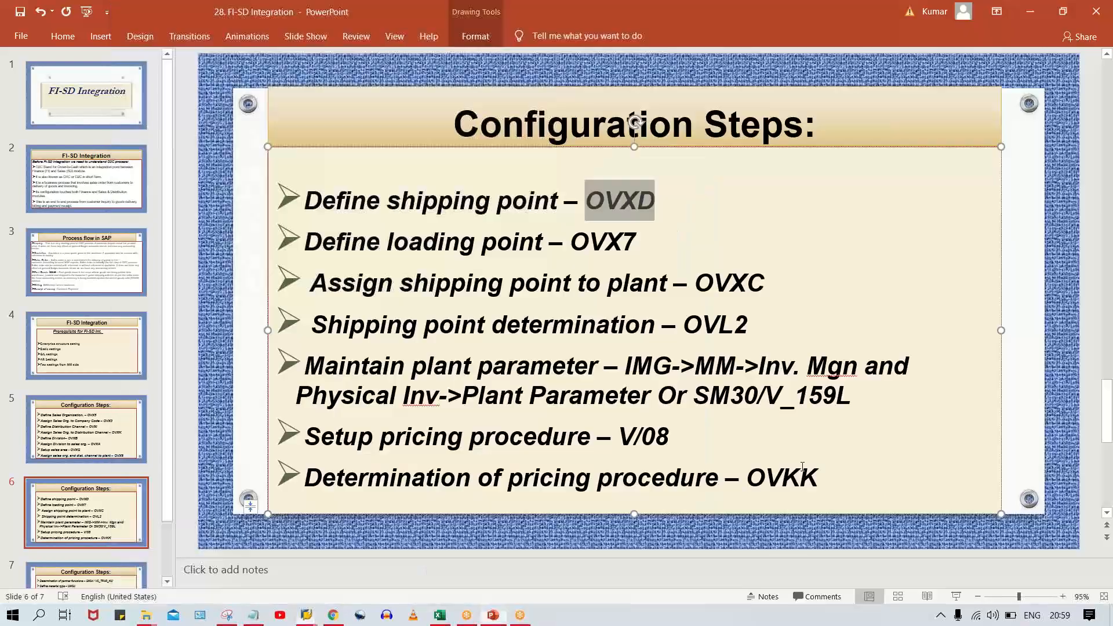
double_click(608, 242)
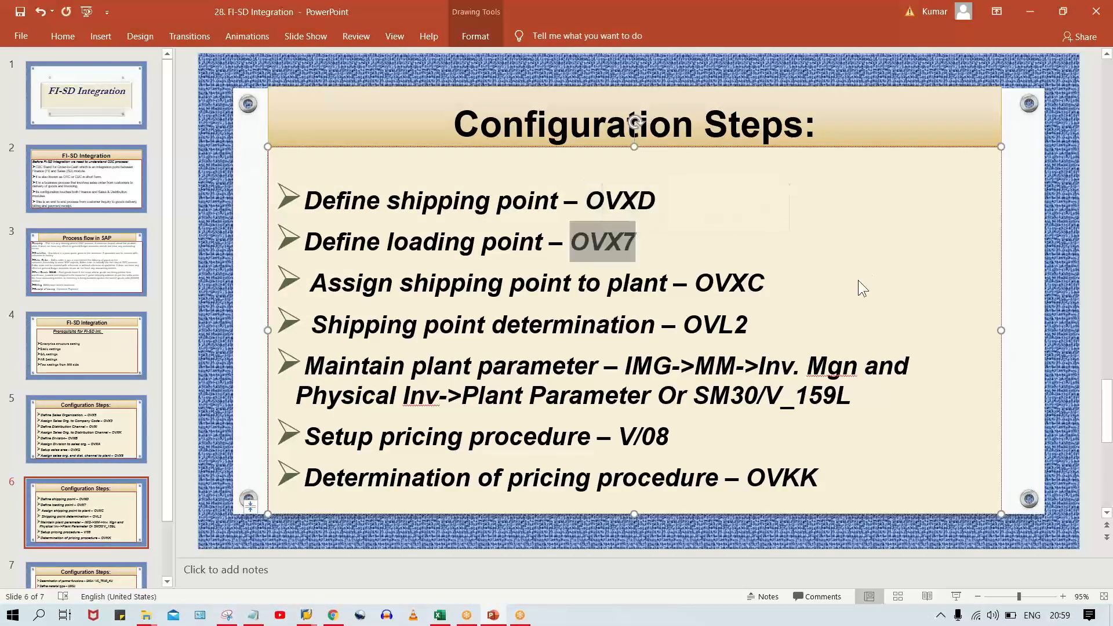
key(alt+Tab)
click(227, 53)
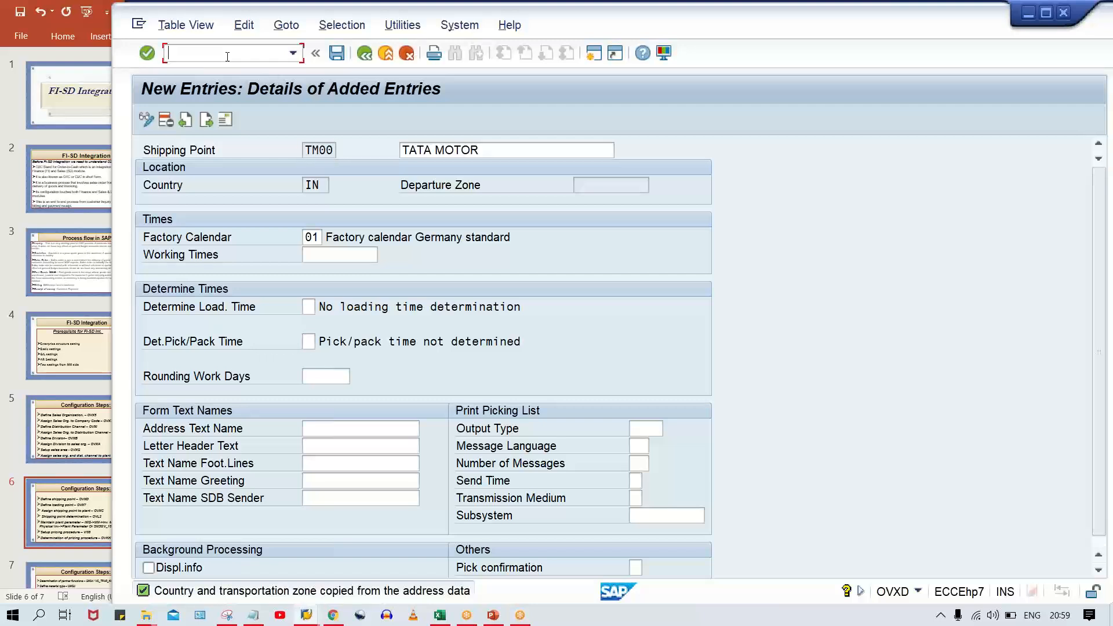
text(/NOVX7)
key(Return)
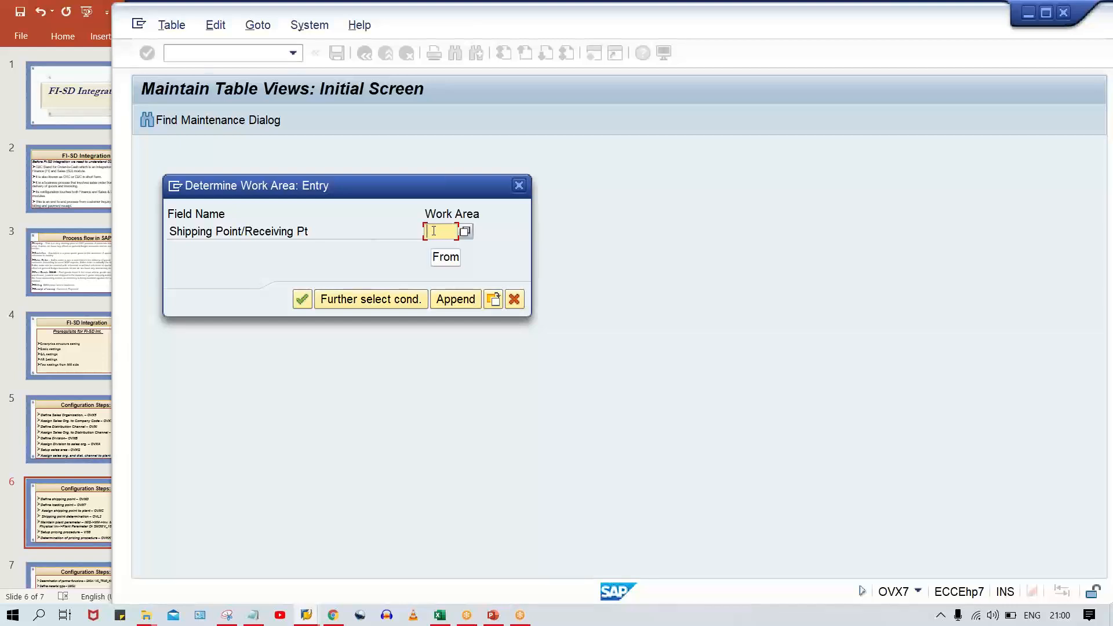
text(TH00)
key(Return)
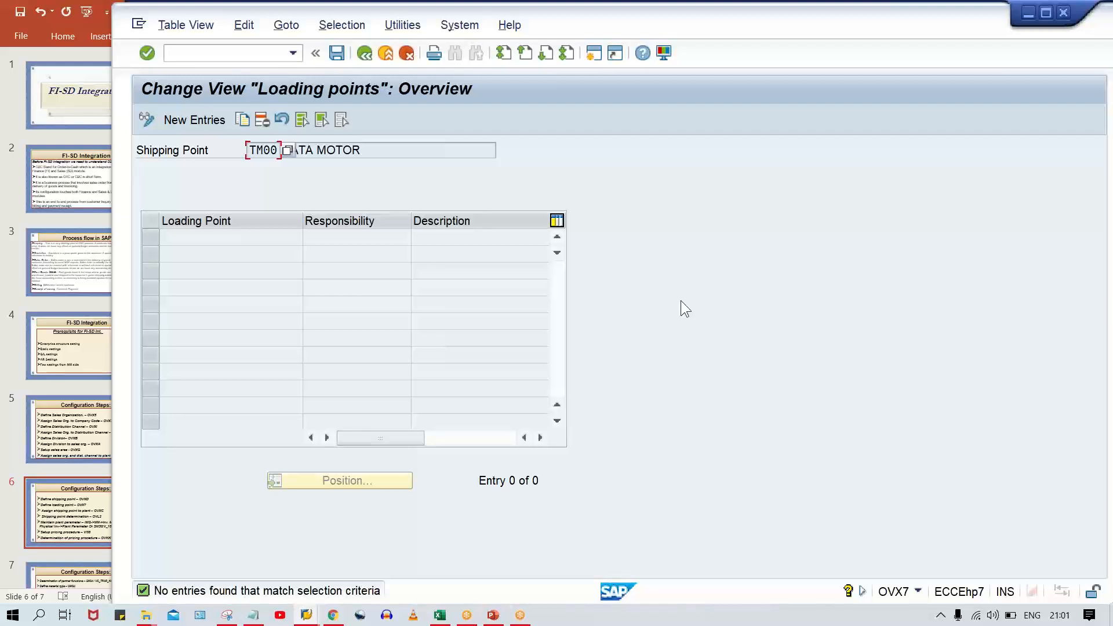
- Create loading point TM with responsibility LOADING and description TATA MOTOR for shipping point TM00, and save it under the customizing request
click(195, 121)
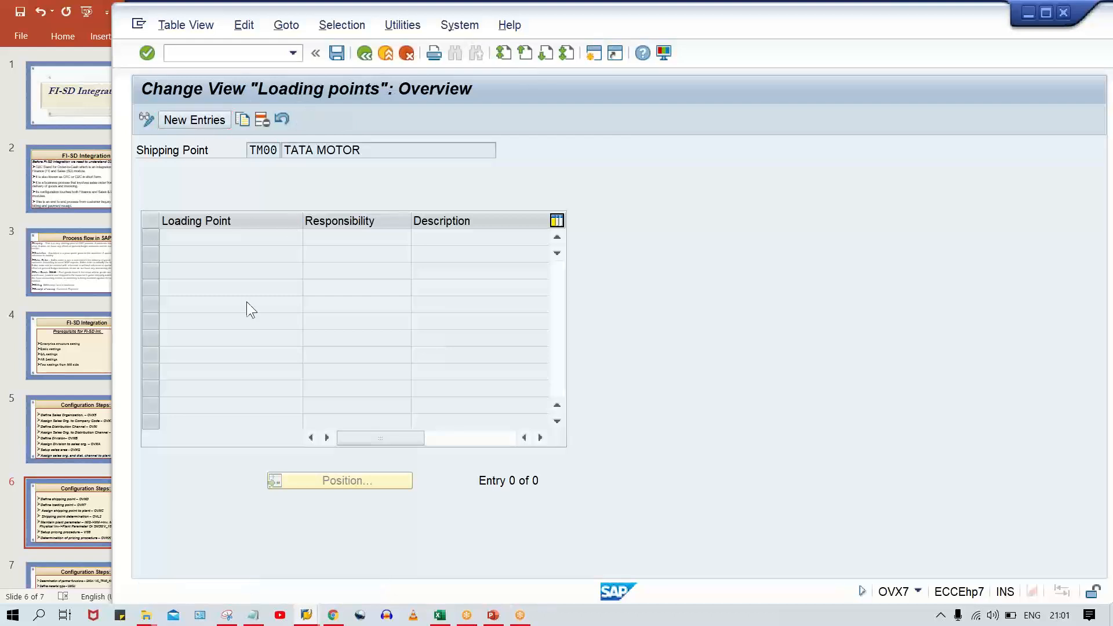
text(TM)
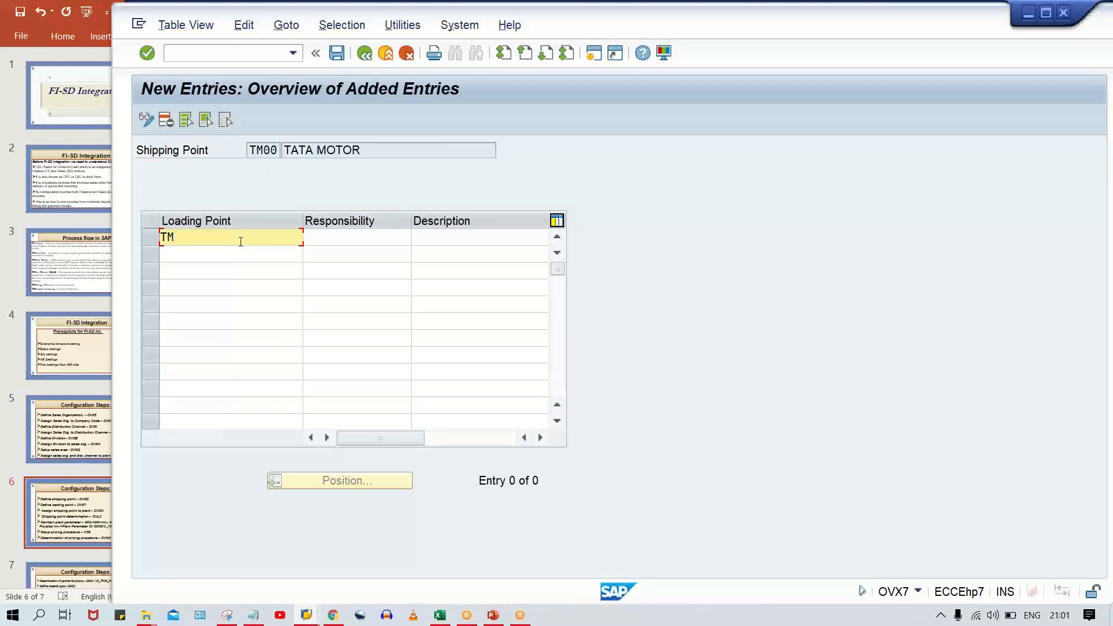
key(Tab)
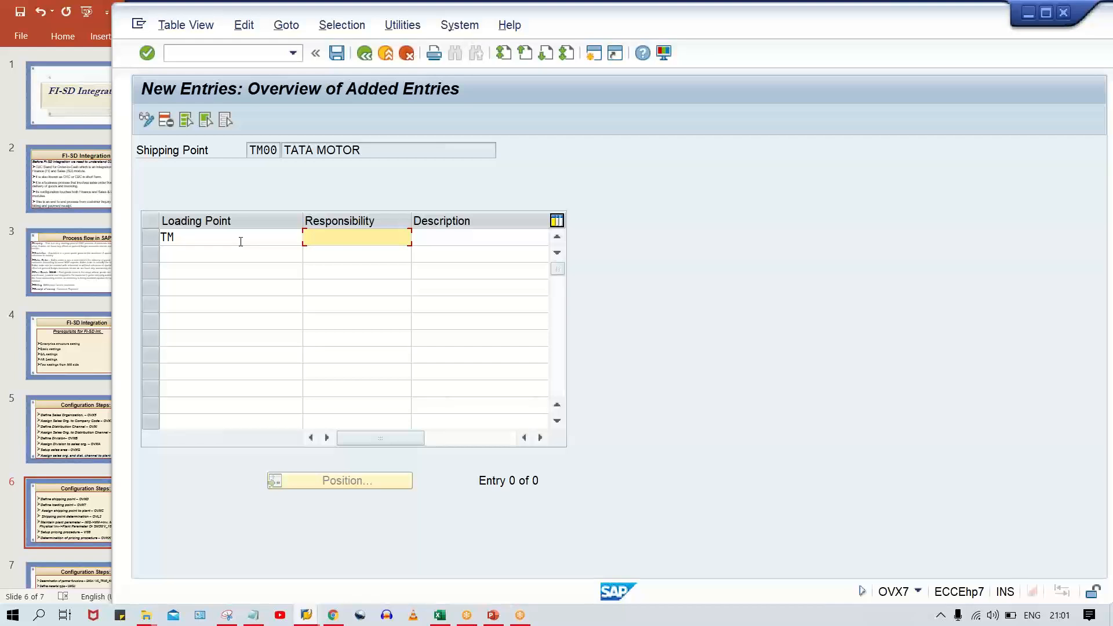
text(LOADING)
key(Tab)
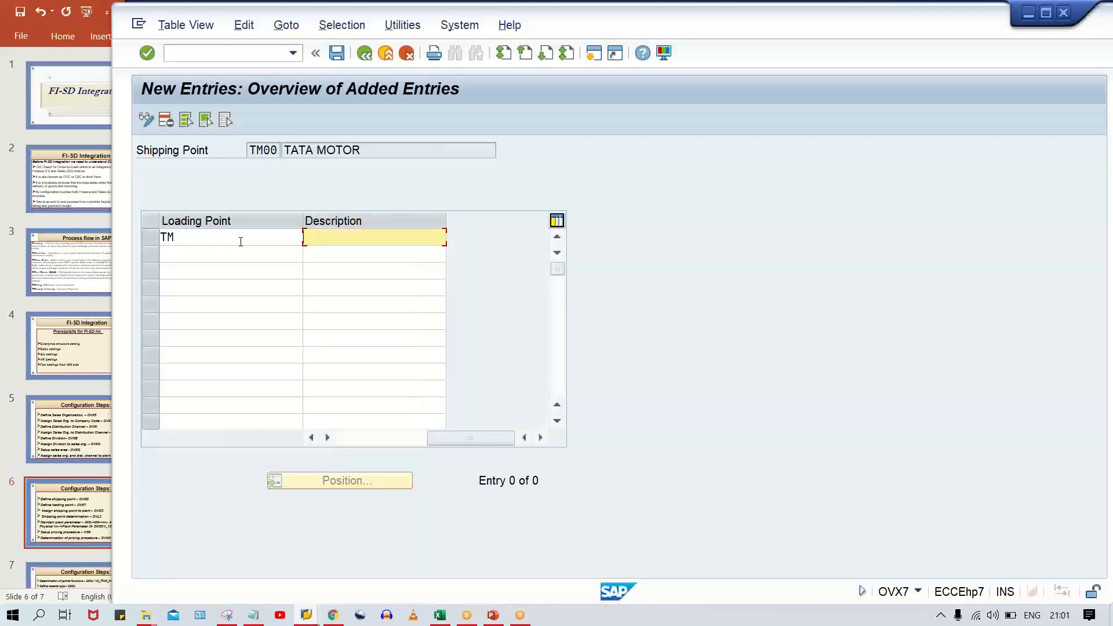
text(TATA MOTOR)
key(Return)
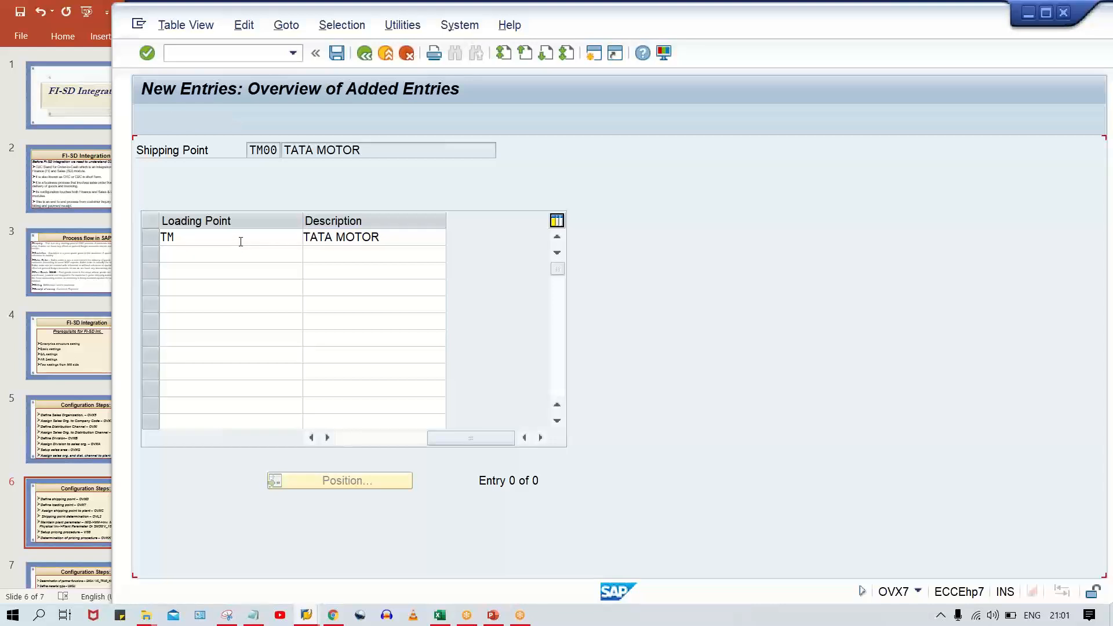
key(ctrl+s)
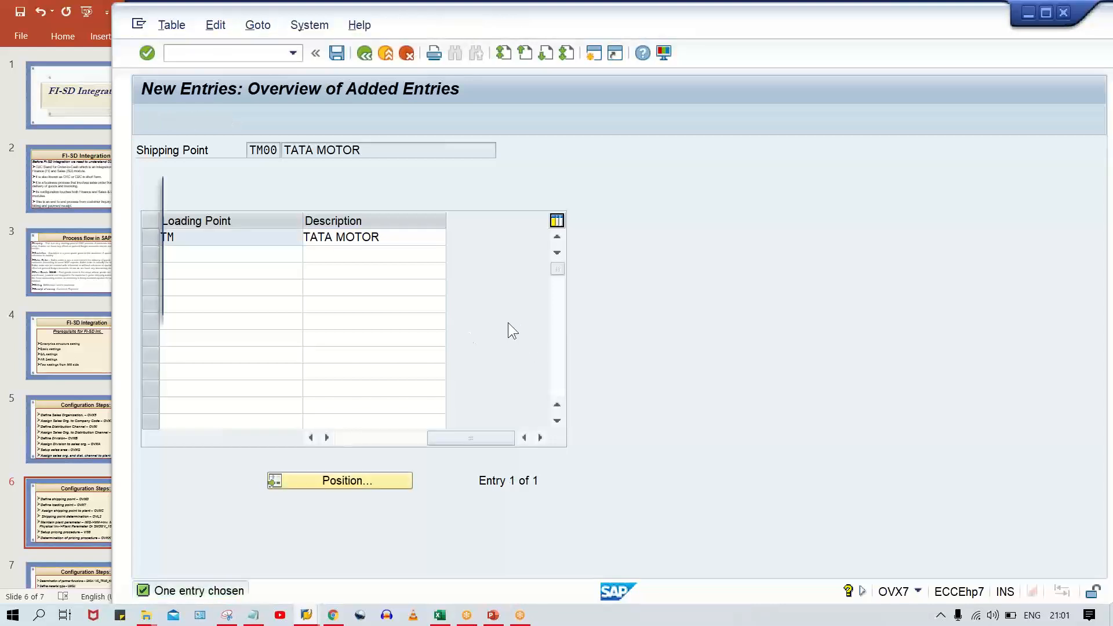
key(Return)
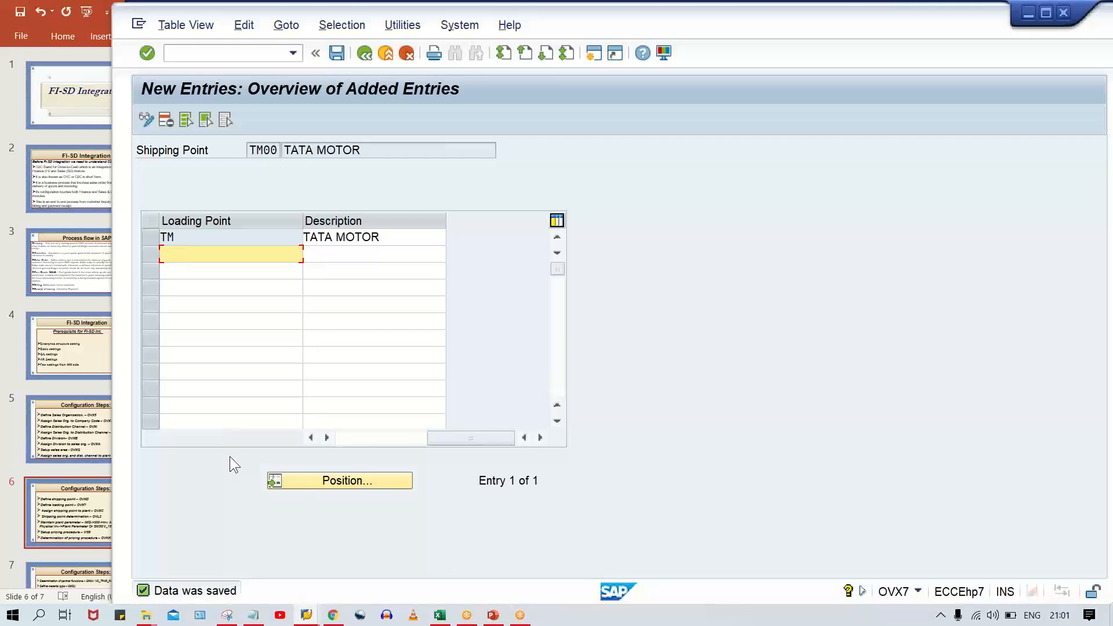
- Look up the code for assigning shipping points to plants on the PowerPoint slide, and open transaction OVXC in the SAP plant assignment session
click(497, 617)
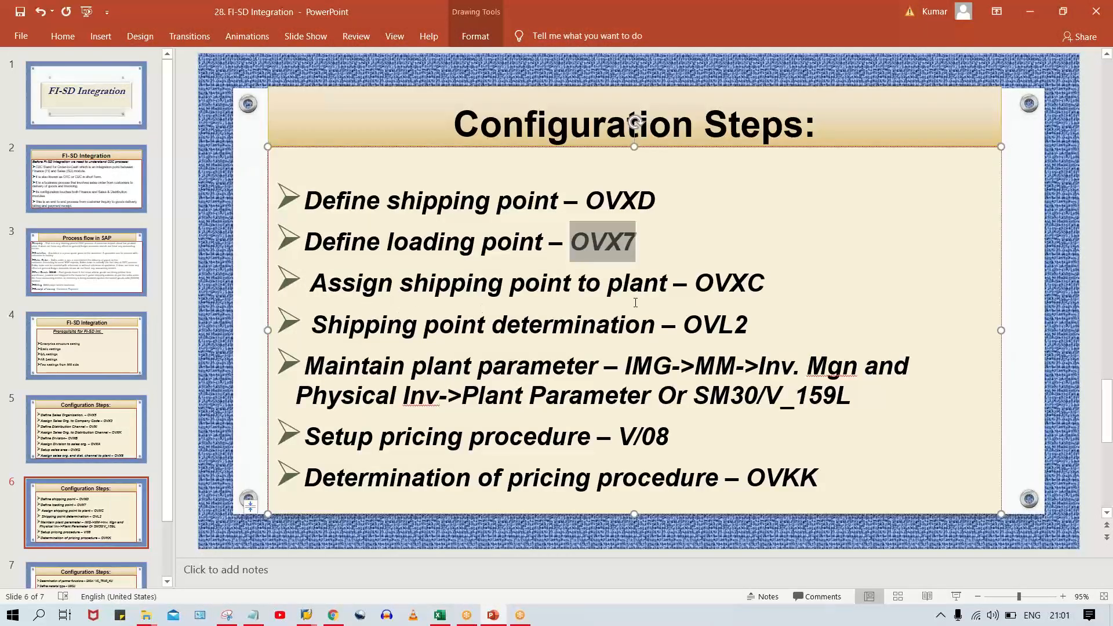
double_click(726, 285)
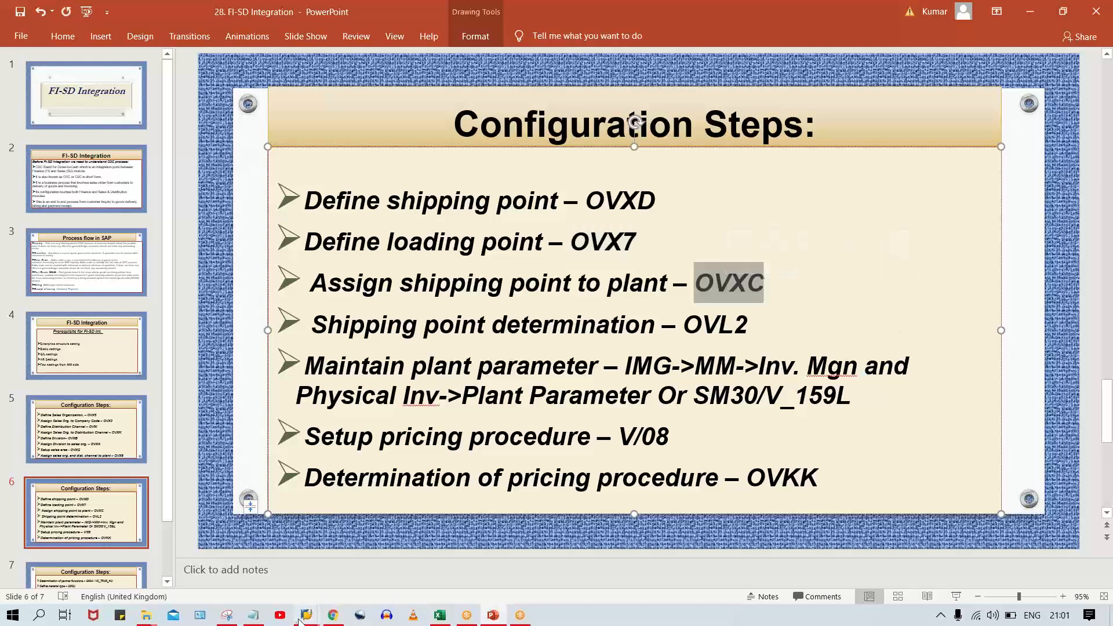
mouse_move(306, 615)
click(406, 561)
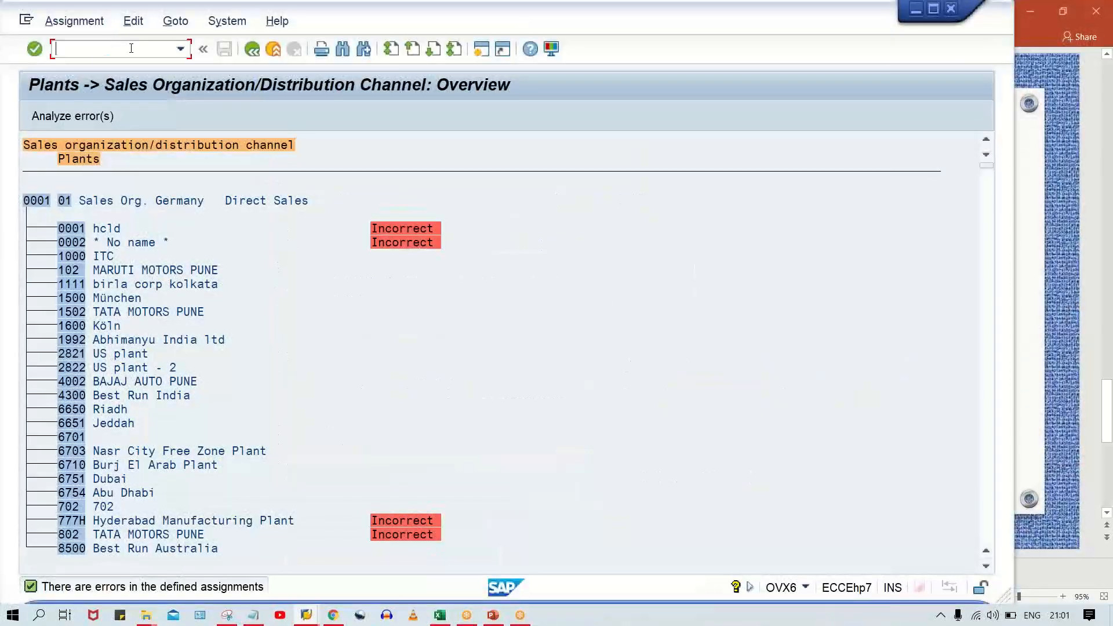
drag(317, 20, 408, 24)
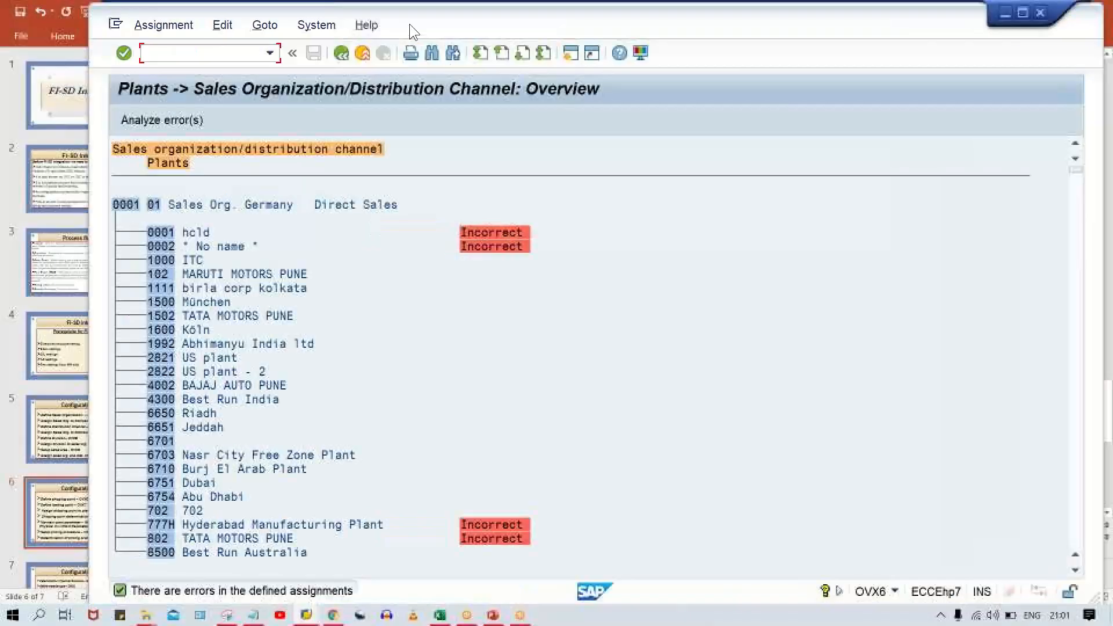
click(199, 53)
text(/N)
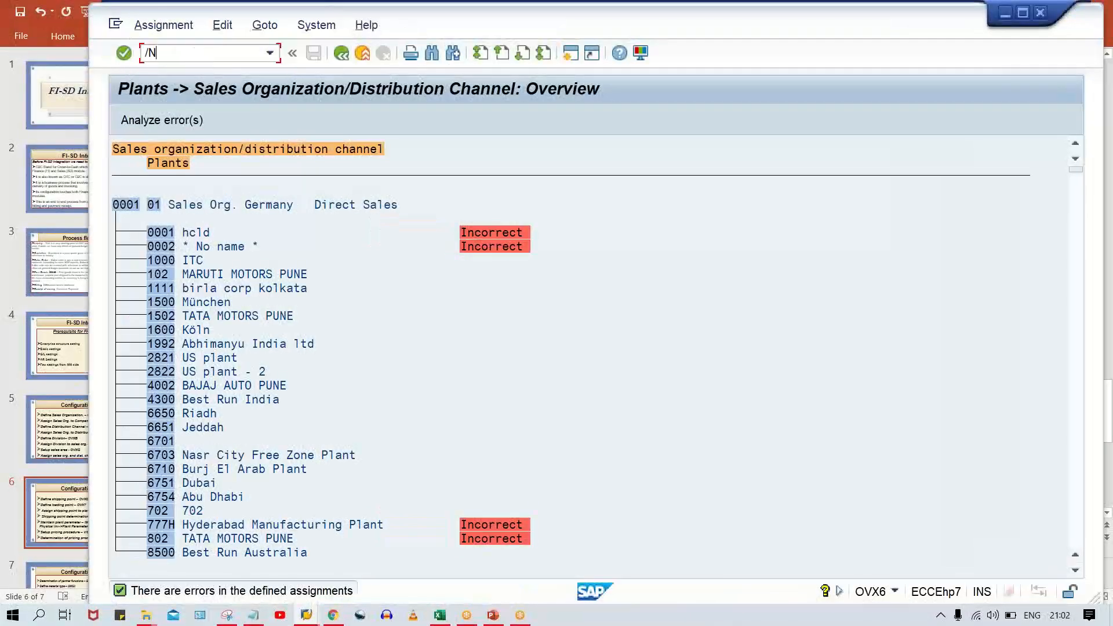
text(OVXC)
key(Return)
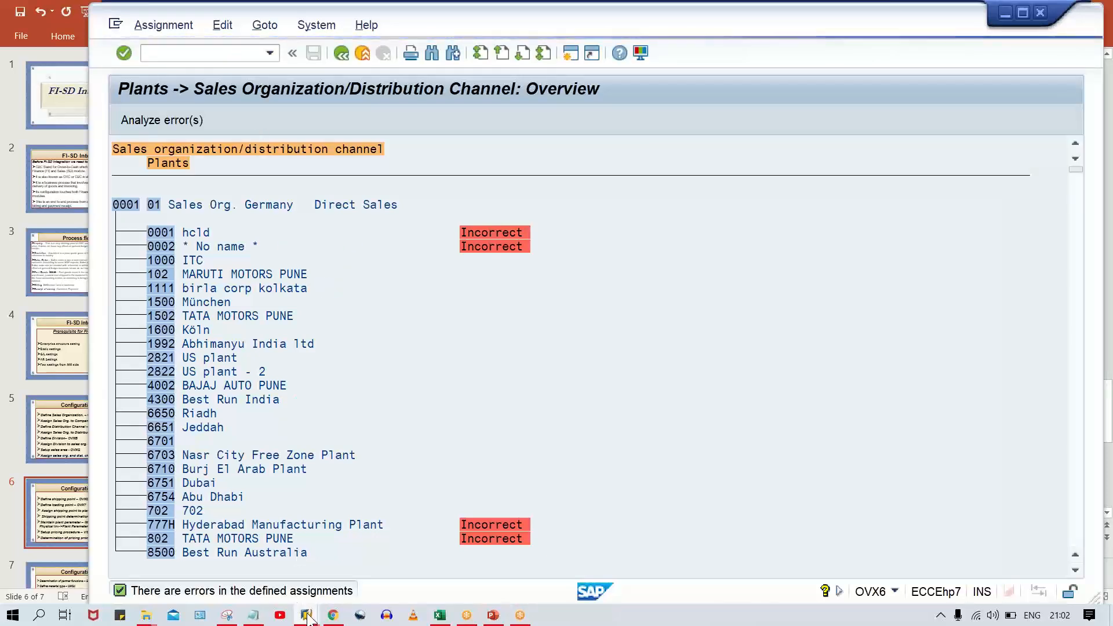
- Leave the new loading point entries for shipping point TM00 and return to the loading points overview
mouse_move(306, 615)
click(281, 549)
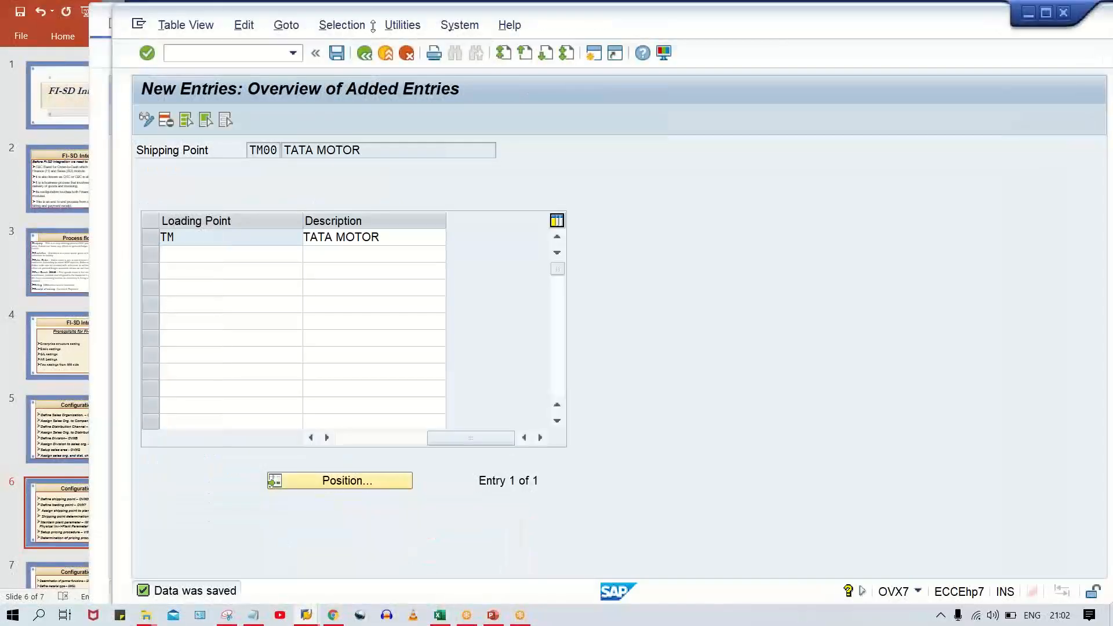
click(363, 53)
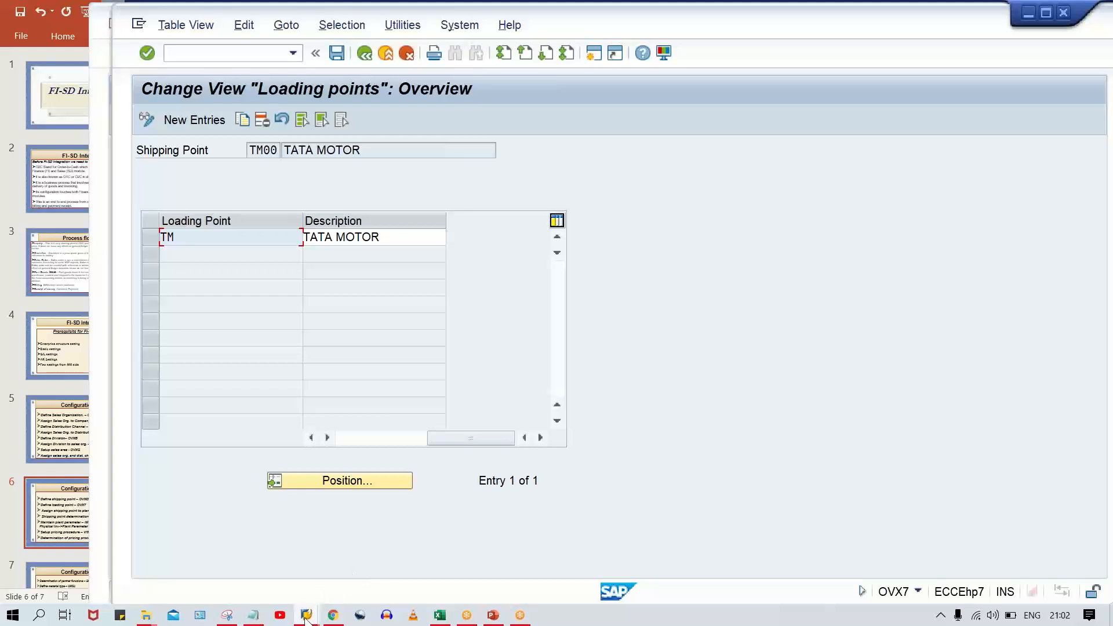
- Switch to the Shipping Points -> Plants overview and find plant TM00 TATA MOTOR
mouse_move(306, 619)
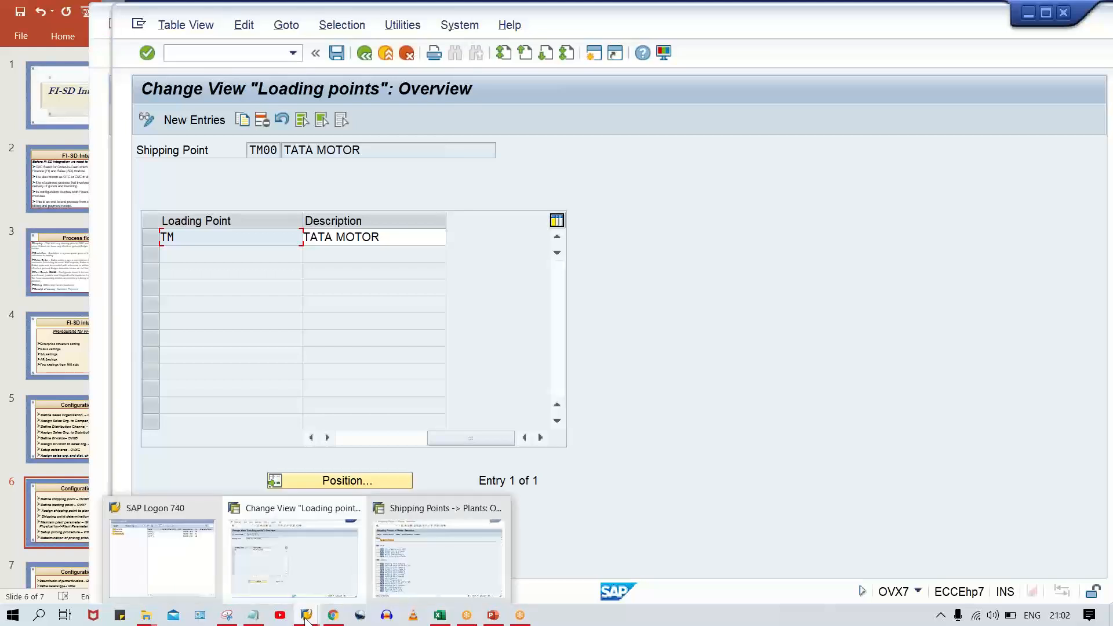
click(450, 560)
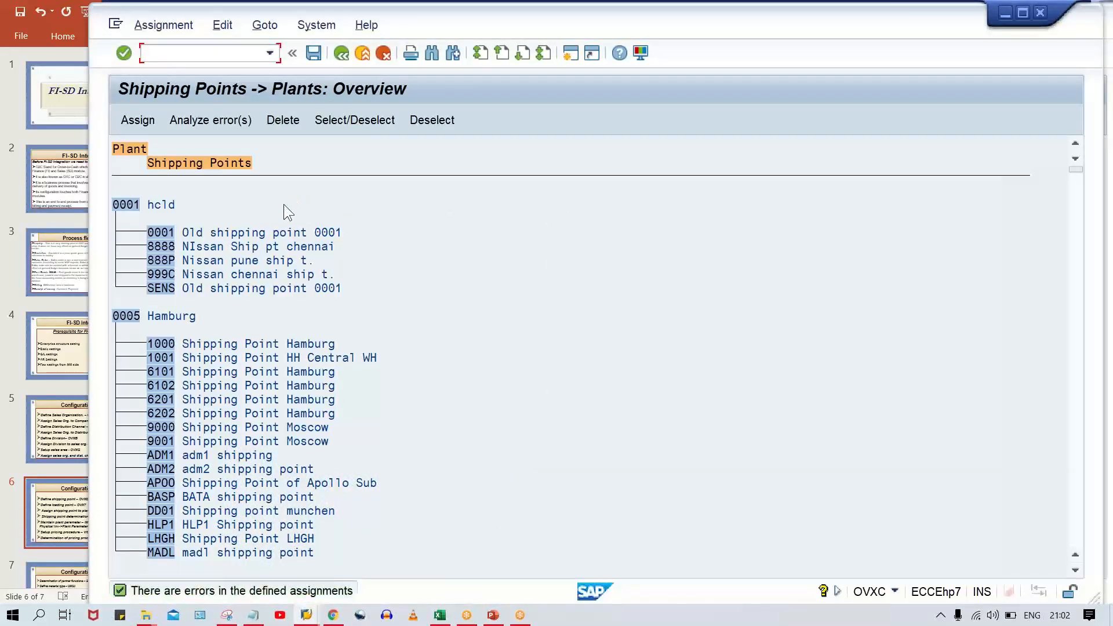
click(318, 190)
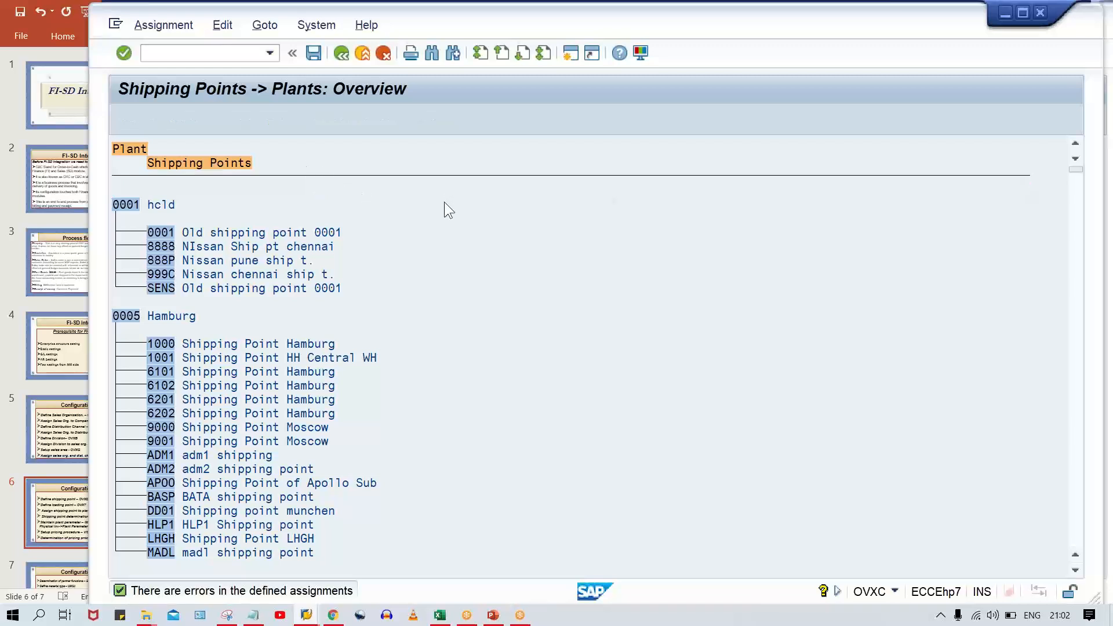
key(ctrl+f)
key(Return)
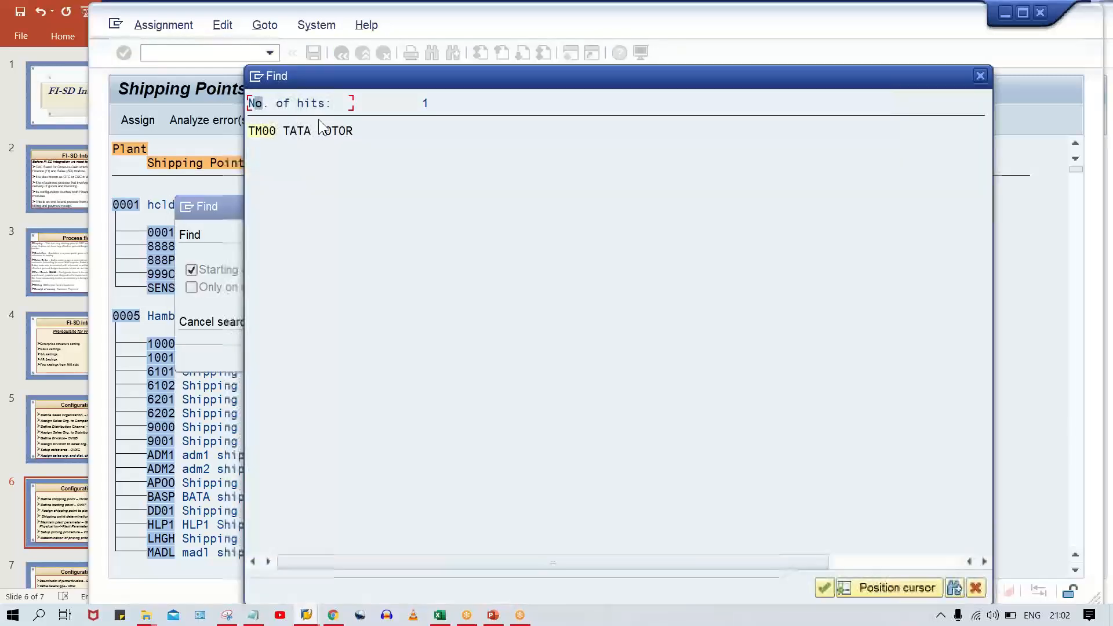
click(281, 136)
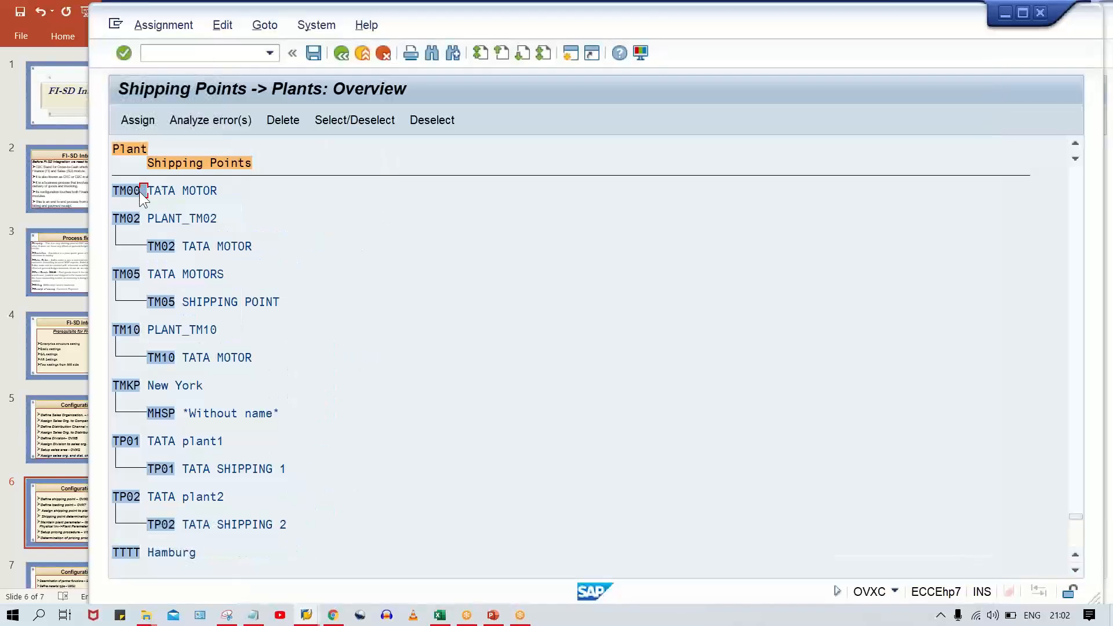
- Assign shipping point TM00 TATA MOTOR to plant TM00 and save the assignment under the customizing request
click(165, 191)
click(136, 122)
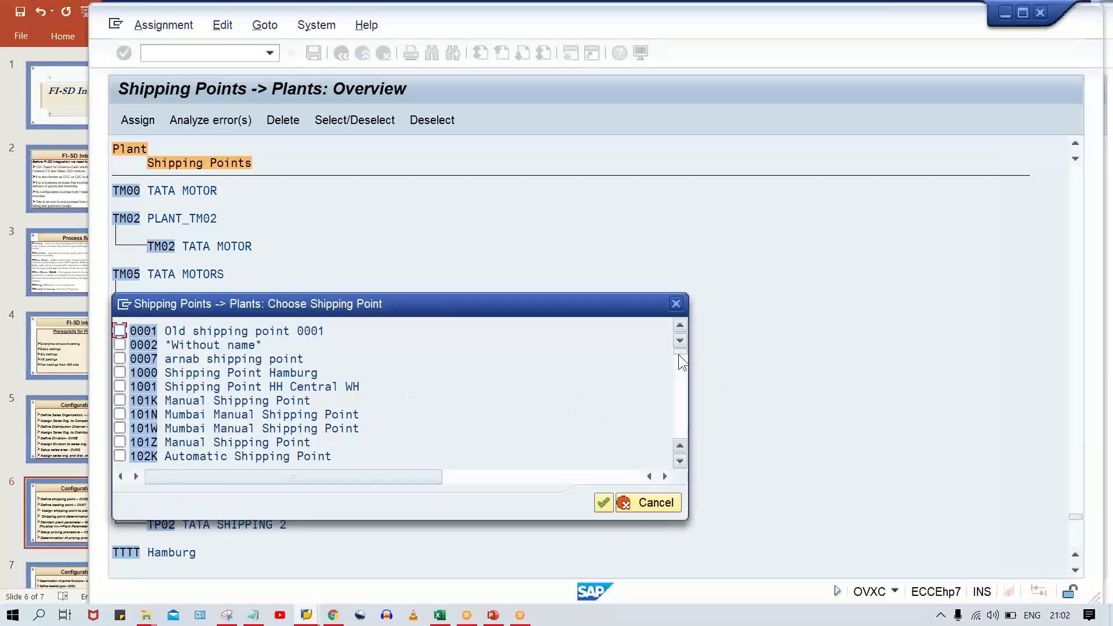
drag(679, 418, 680, 424)
click(684, 374)
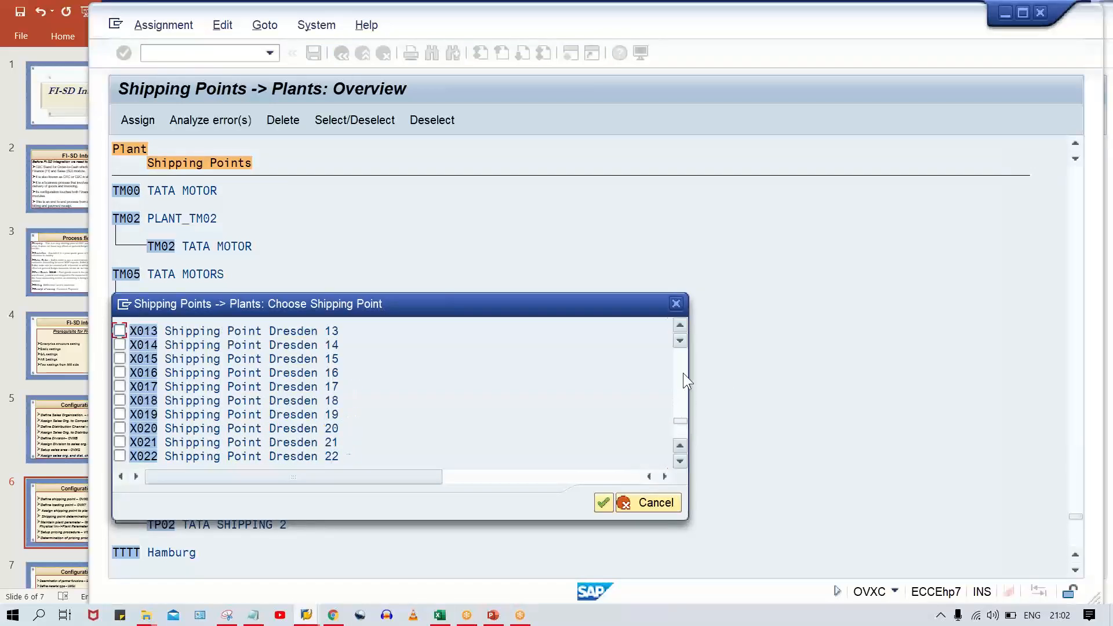
click(683, 374)
click(683, 374)
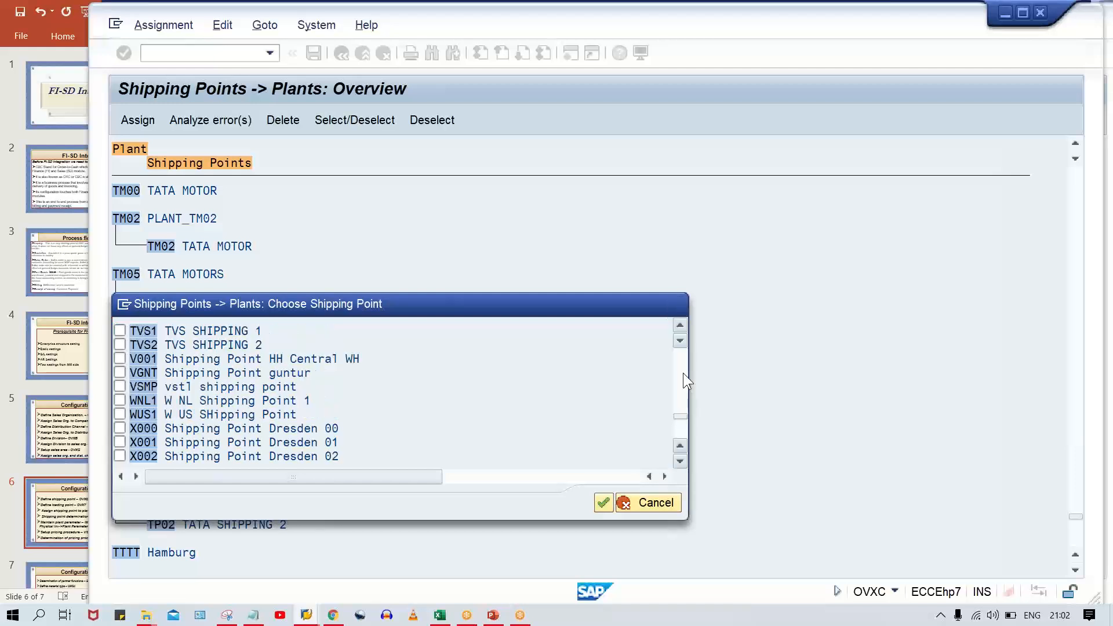
click(683, 373)
click(680, 372)
click(680, 432)
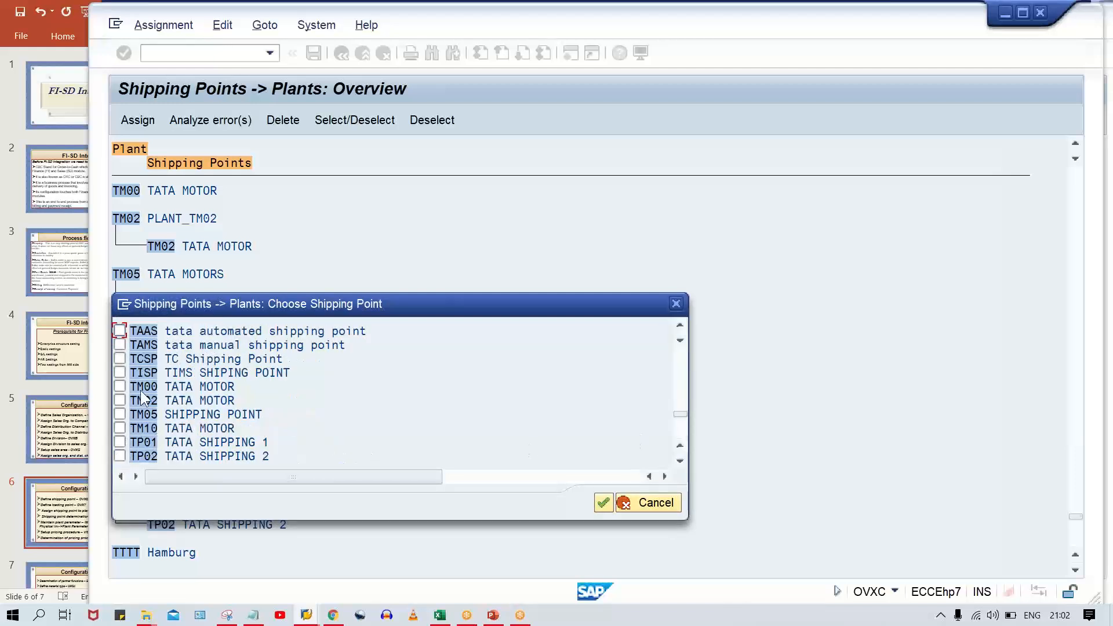
click(120, 386)
key(Return)
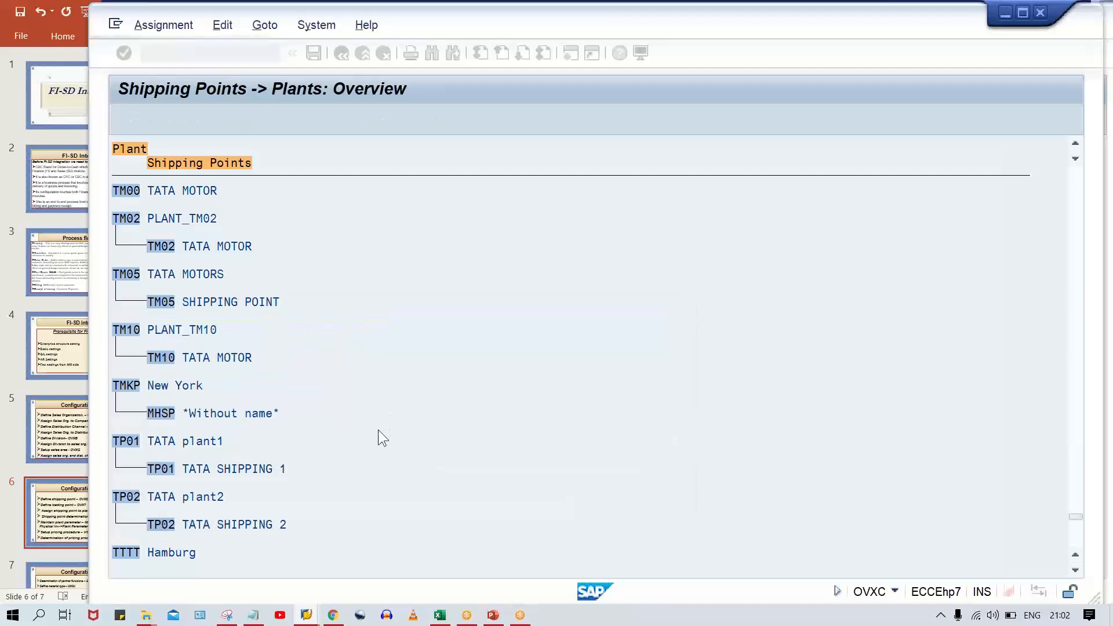
key(ctrl+s)
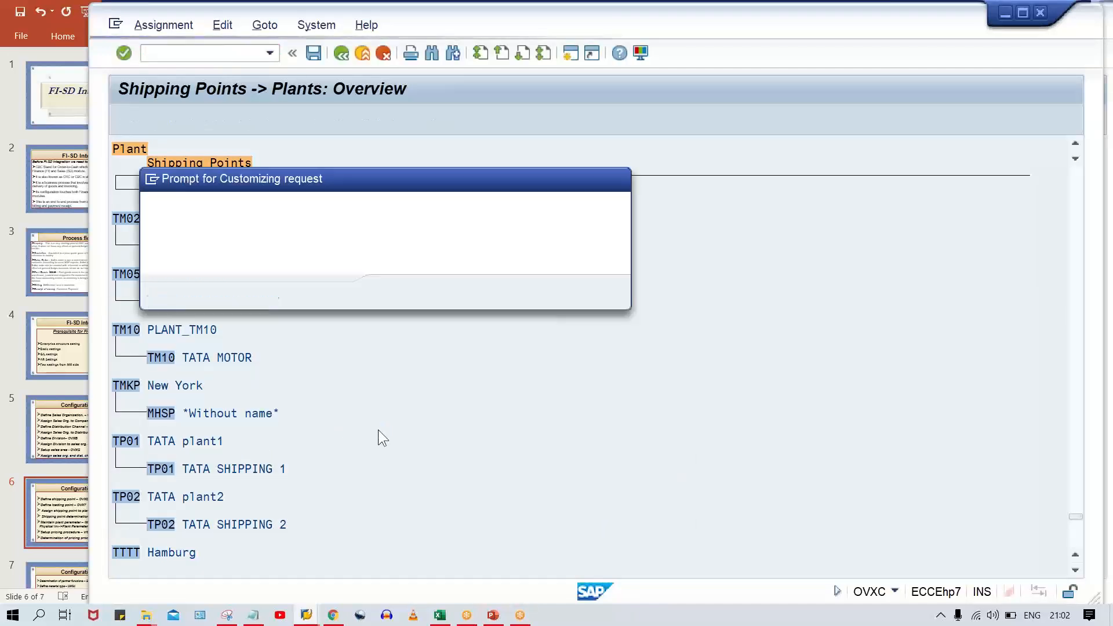
key(Return)
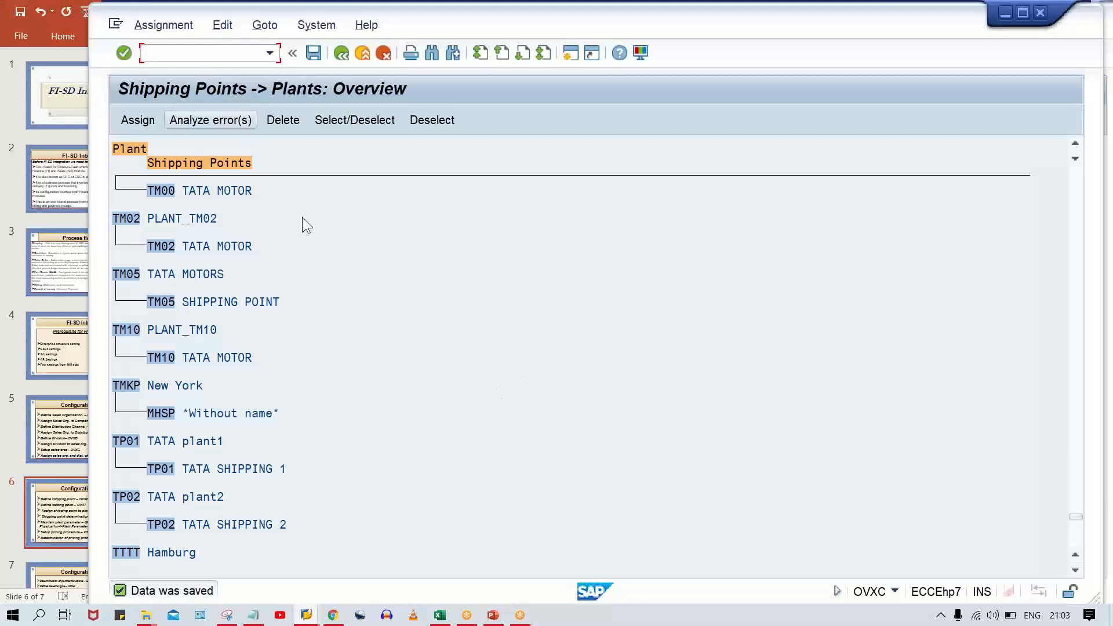
- Look up the shipping point determination code on the PowerPoint slide, and try to open transaction OVL2 in SAP's loading points session
click(498, 616)
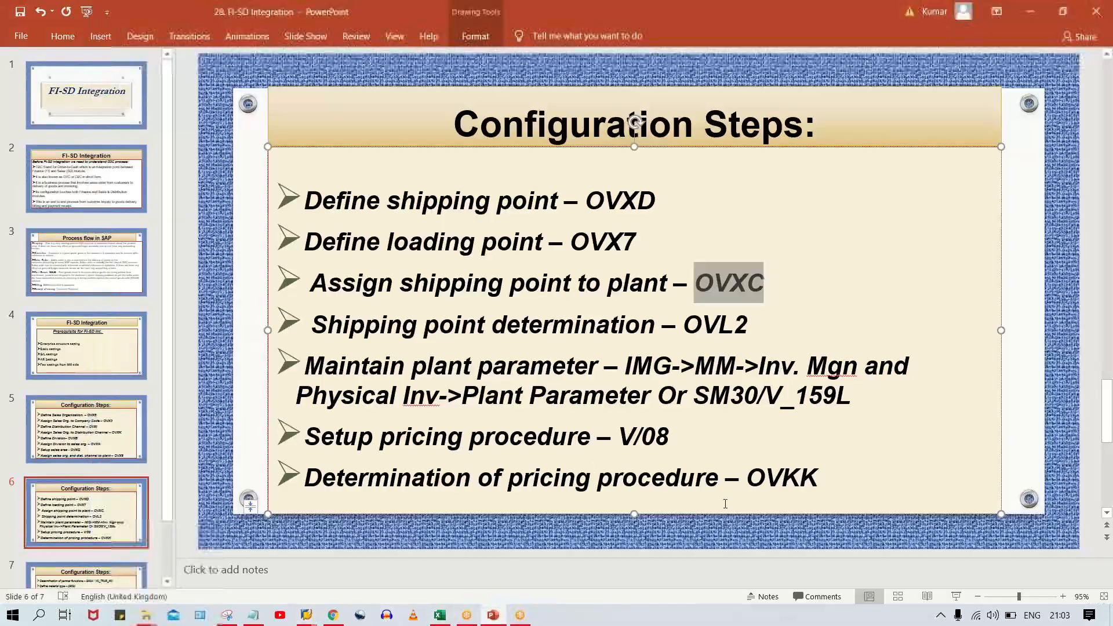
double_click(734, 322)
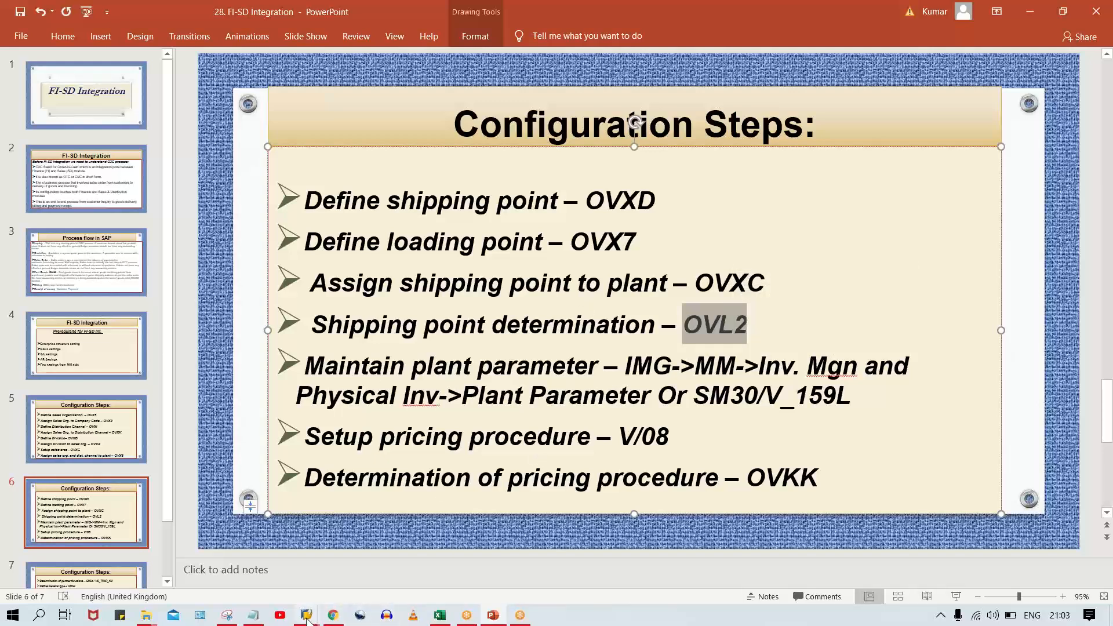
mouse_move(306, 615)
mouse_move(422, 562)
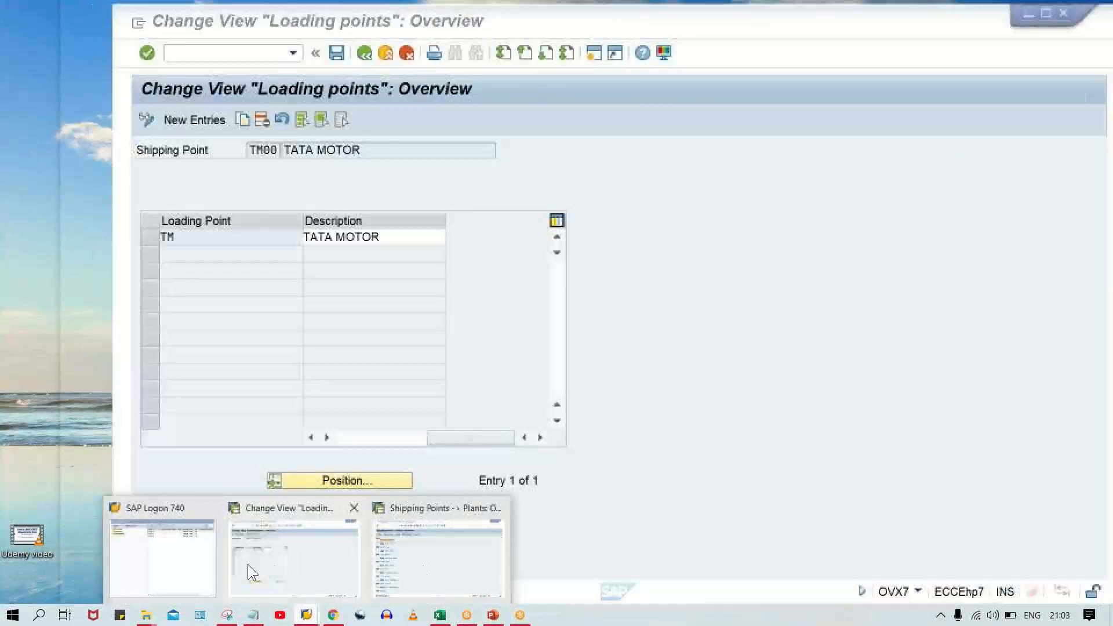
click(248, 564)
click(200, 55)
text(/NOVL2)
key(Return)
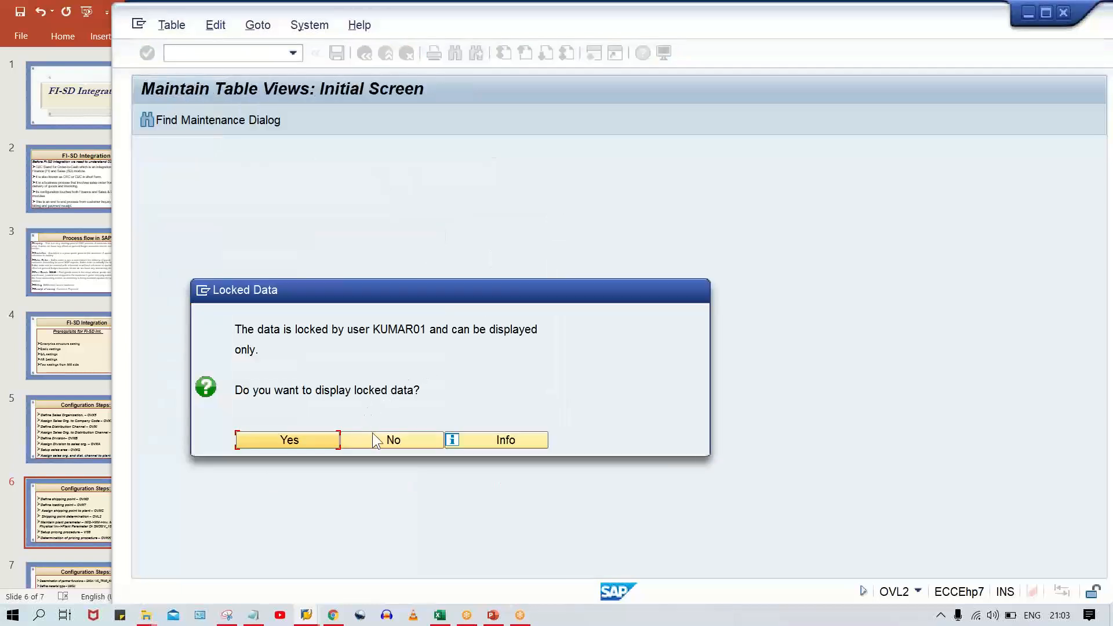
- Dismiss the locked data dialog and open transaction OVL2 in the Shipping Points -> Plants session instead
mouse_move(308, 615)
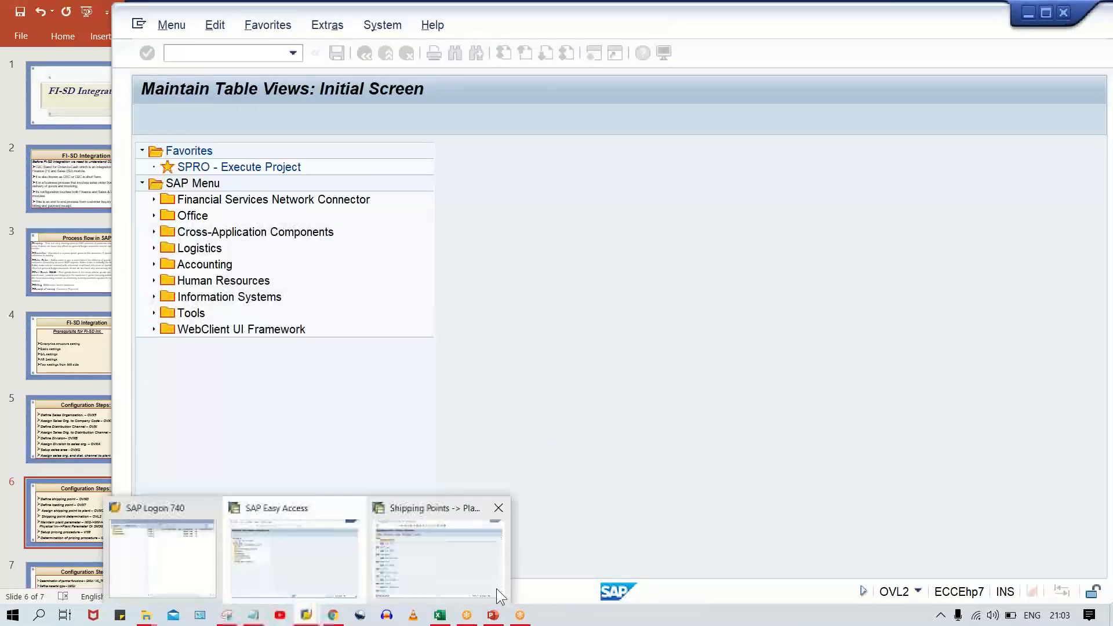
click(495, 586)
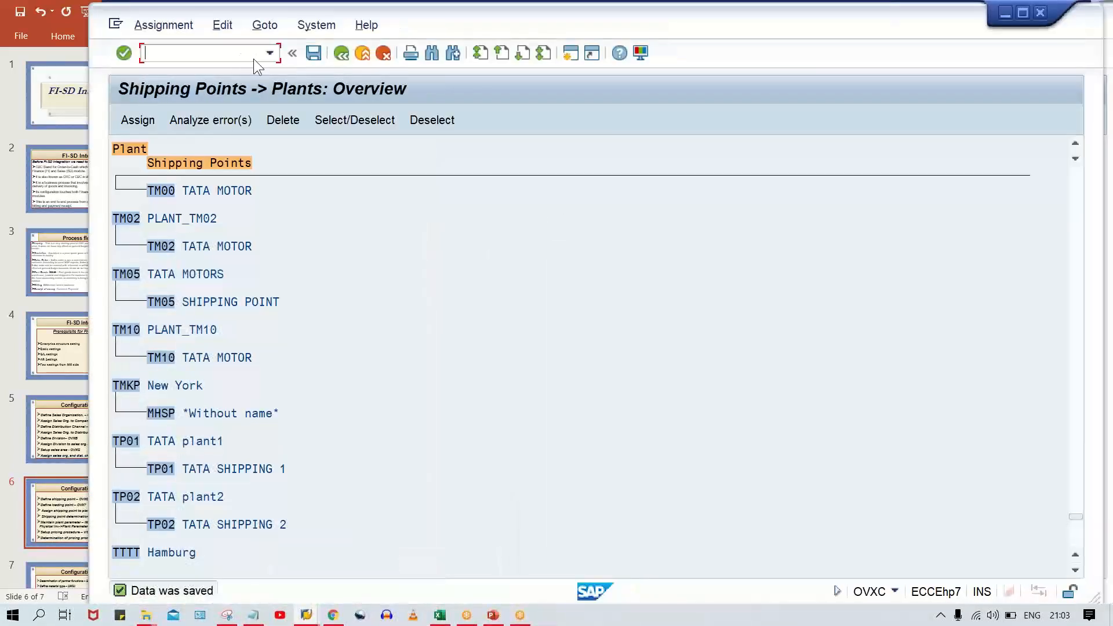
click(269, 52)
click(254, 70)
key(Return)
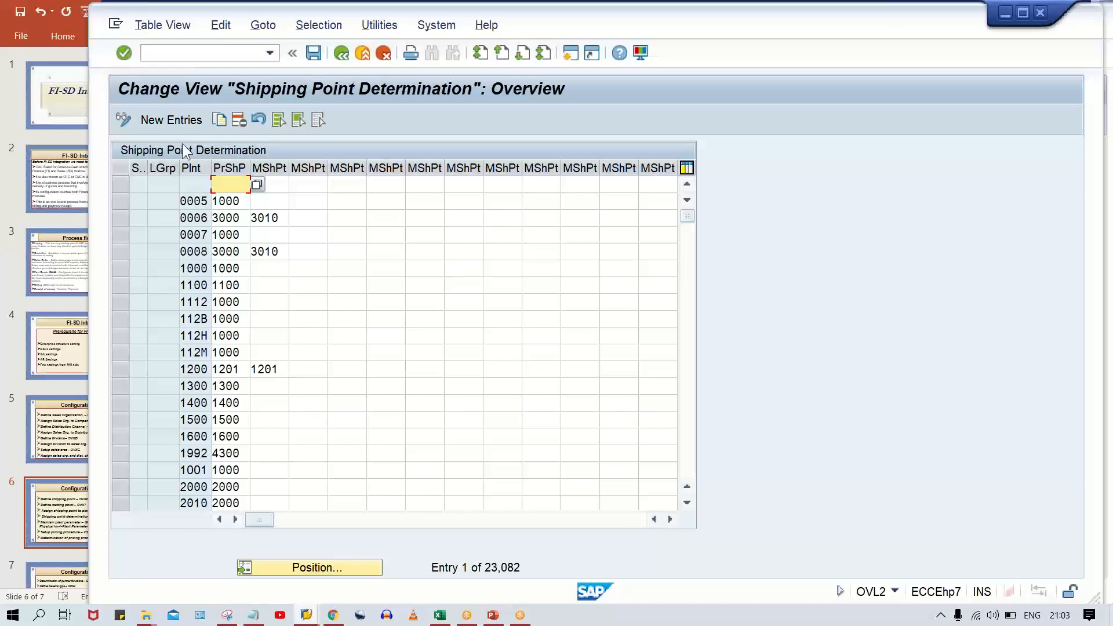
- Add a shipping point determination entry with shipping condition 01, loading group 0001, plant TM00 and proposed shipping point TM00, saved under request EH7K901845
click(177, 119)
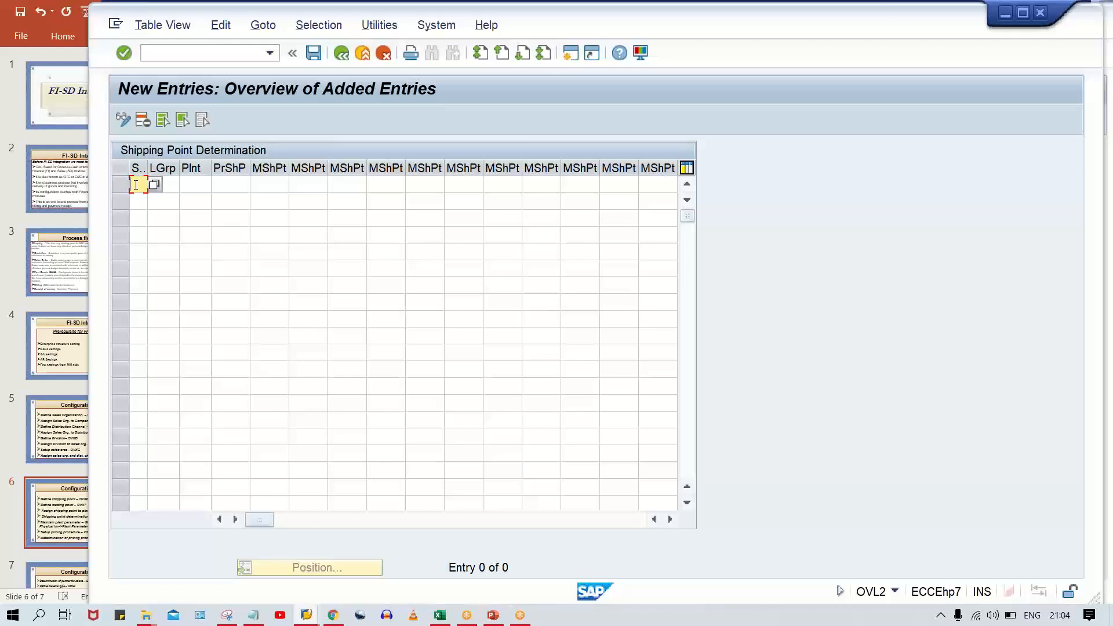
text(01)
key(Tab)
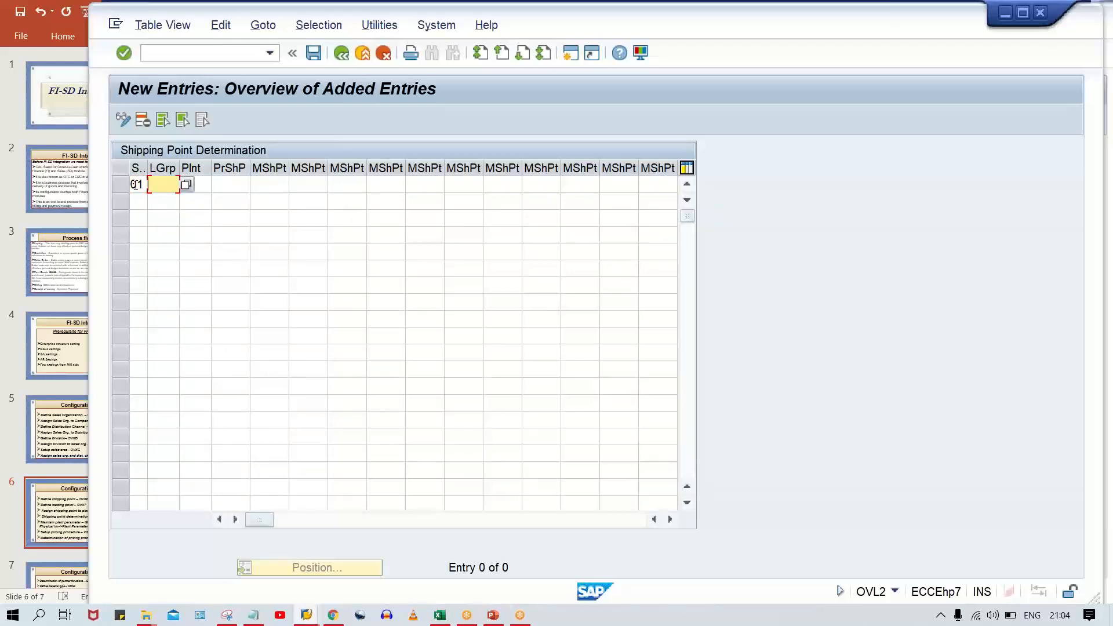
text(0001)
click(138, 184)
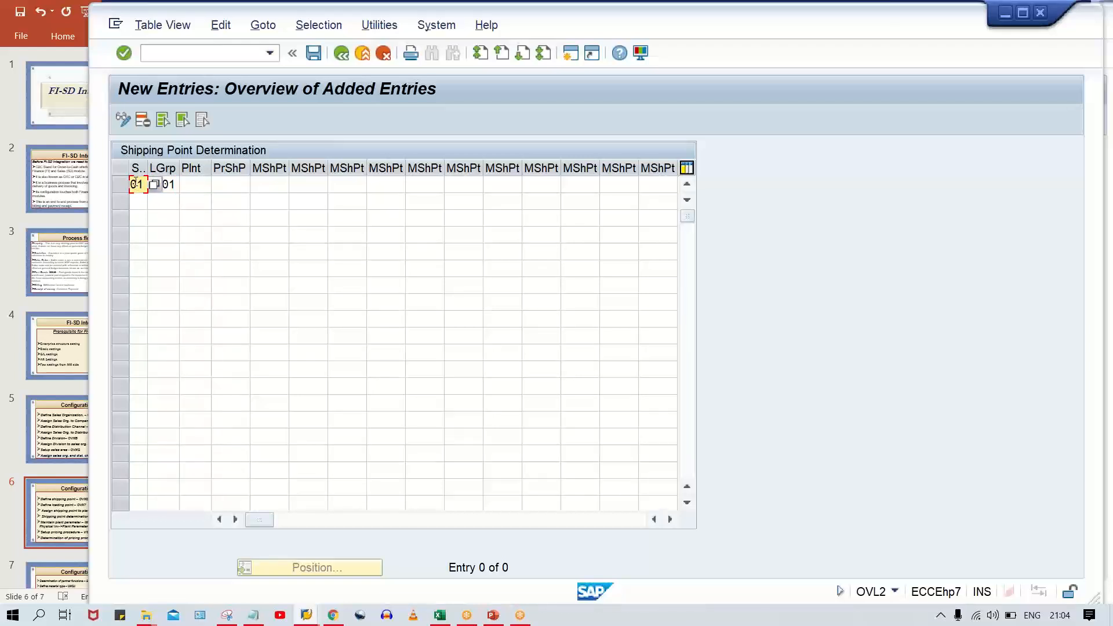
click(173, 186)
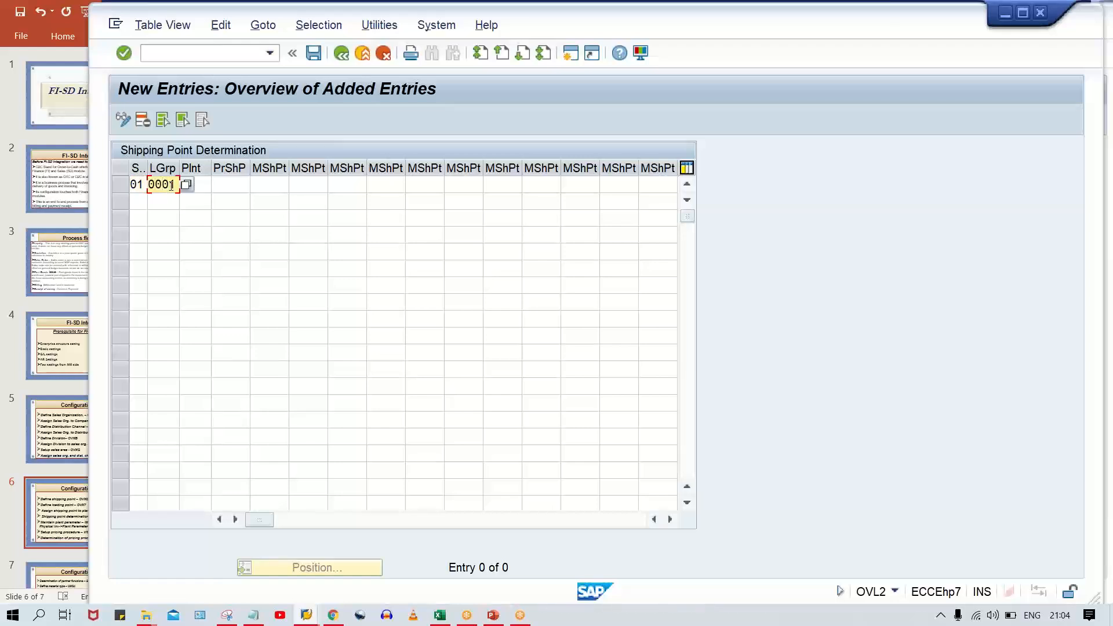
click(203, 179)
text(TM00)
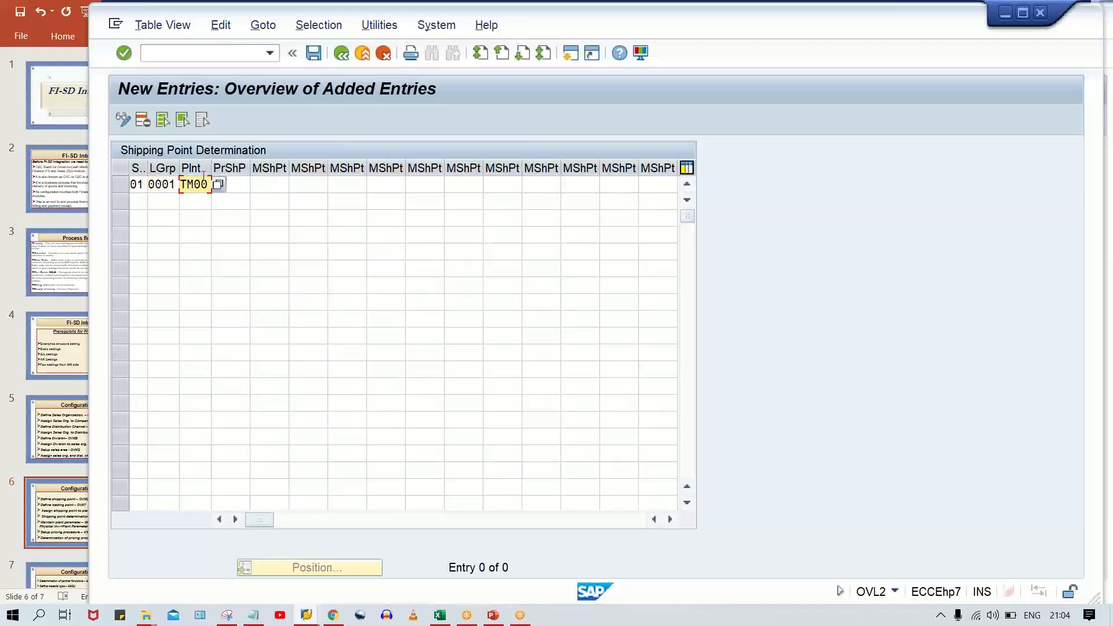
key(Tab)
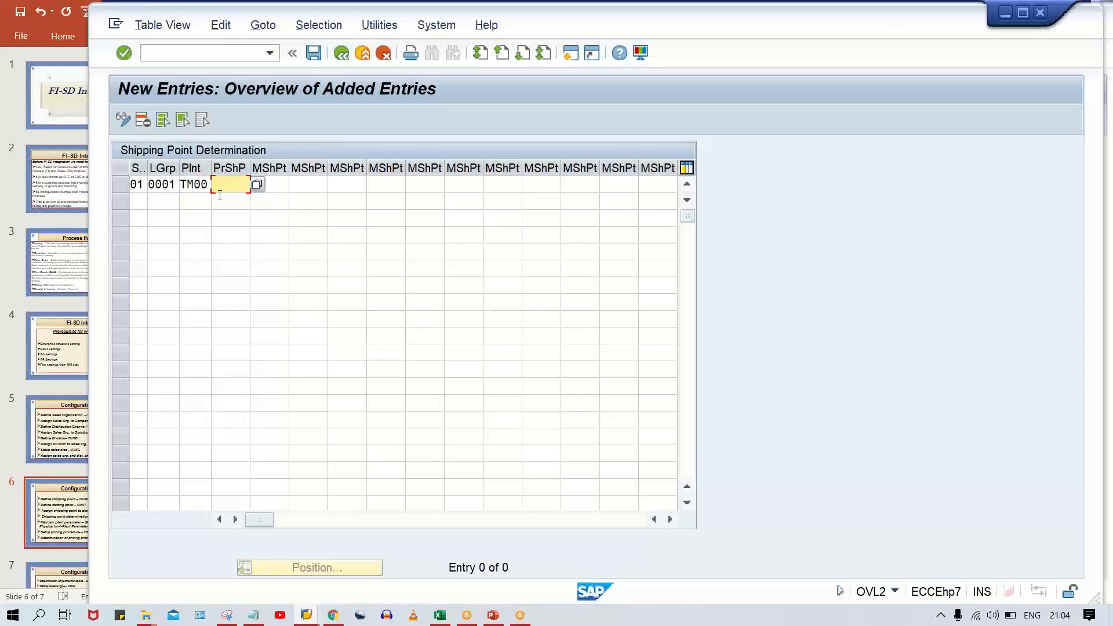
text(TM00)
key(ctrl+s)
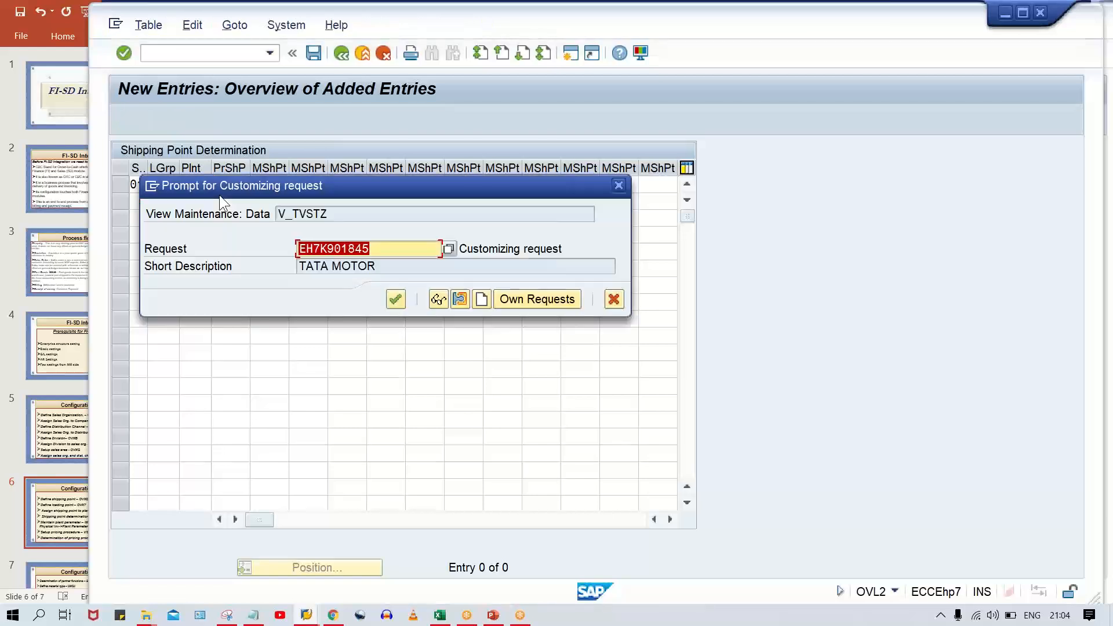
key(Return)
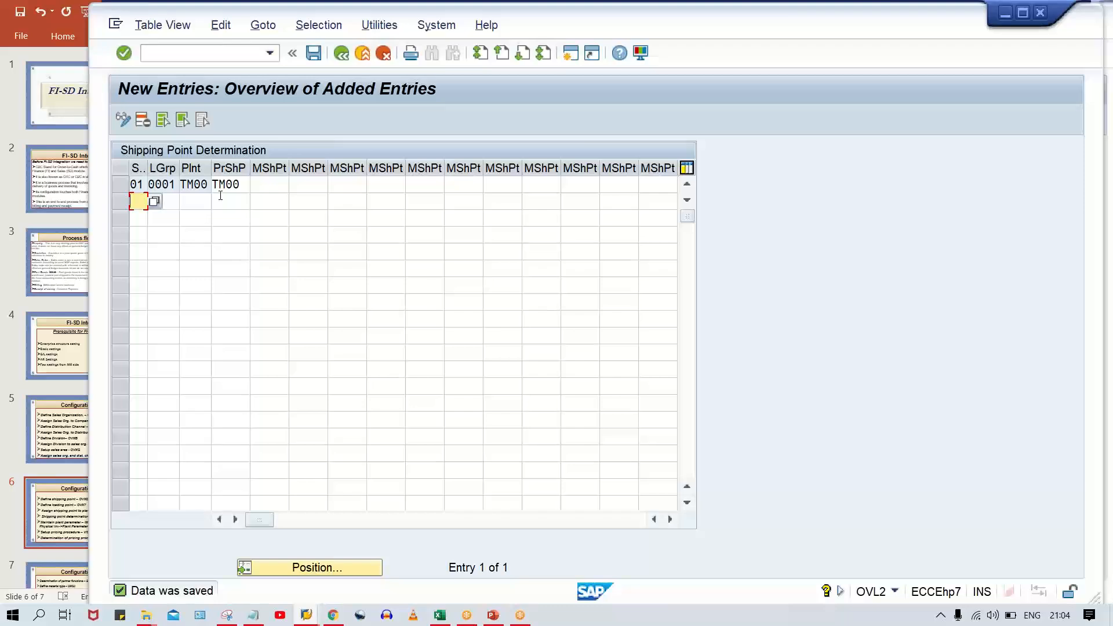
- Switch to PowerPoint to look up the configuration step that follows shipping point determination
click(486, 613)
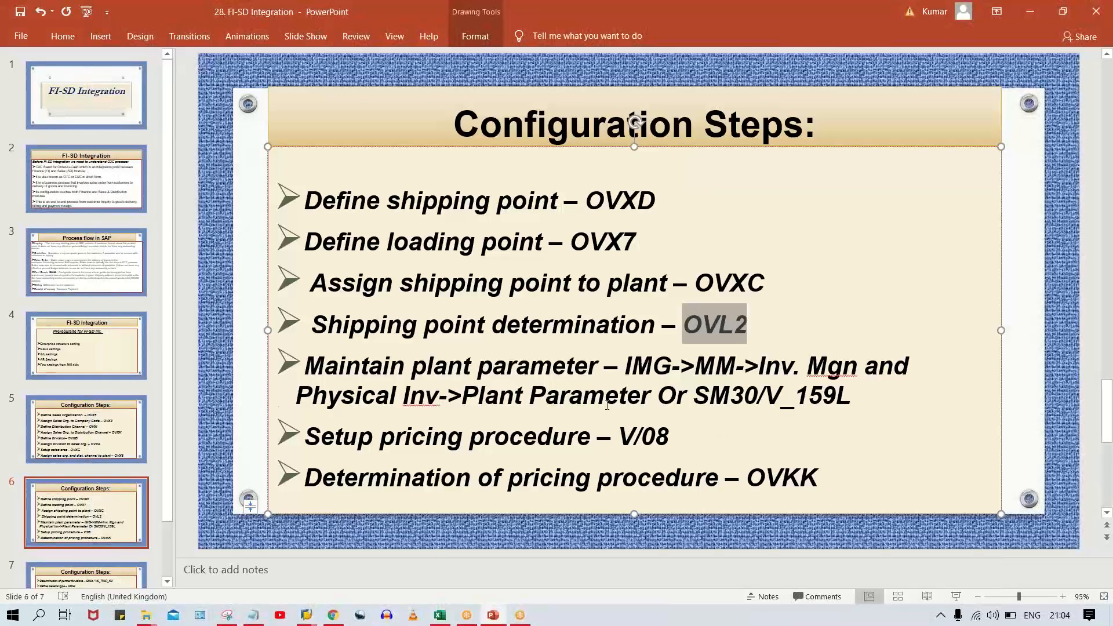